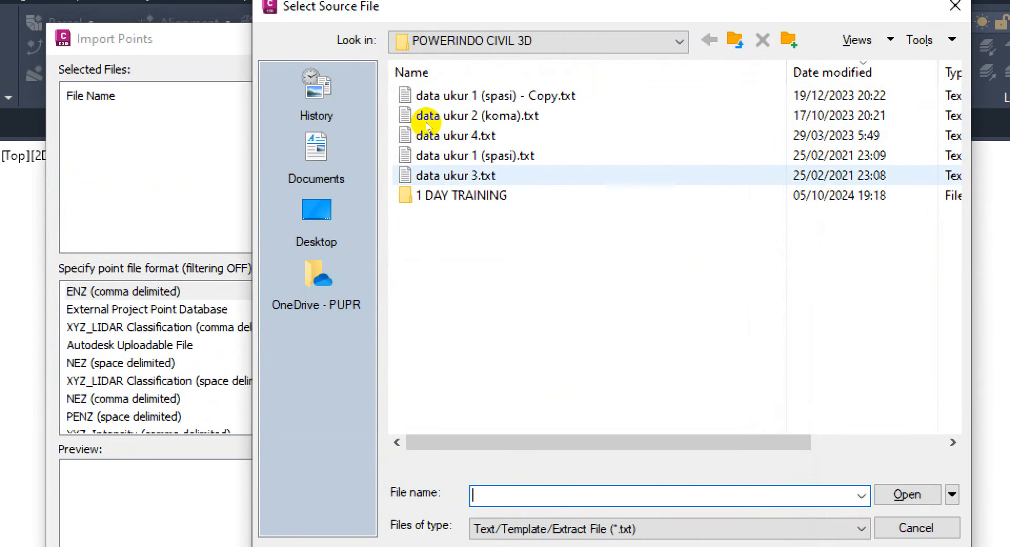
Load data ukur 4.txt as the point source file and set its format to PENZ (space delimited)
click(424, 135)
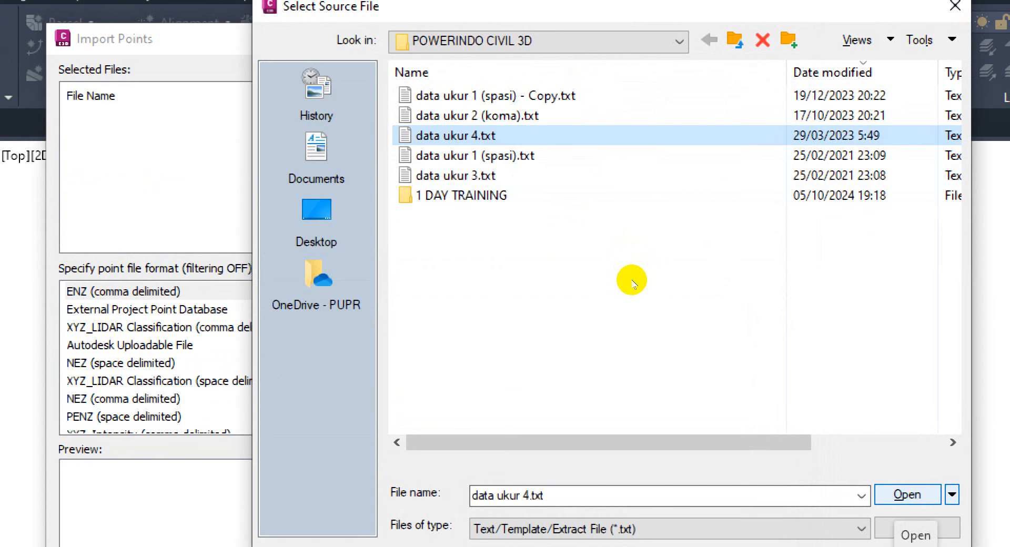
key(Return)
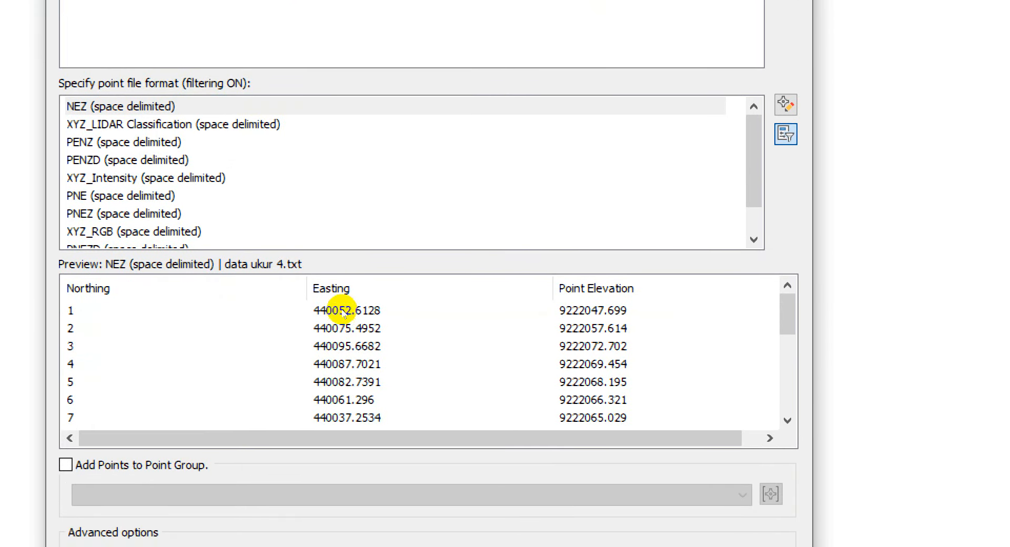
click(245, 199)
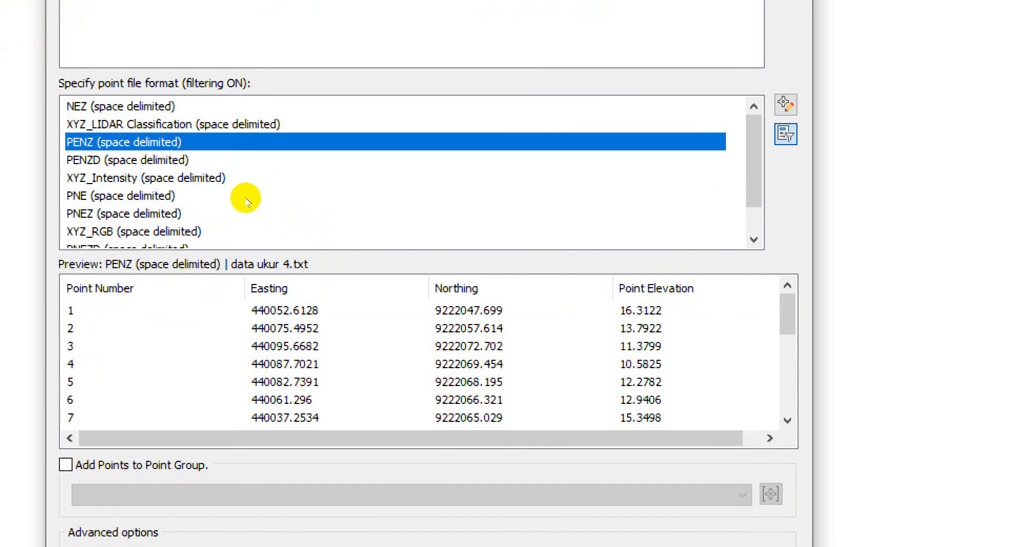
click(243, 206)
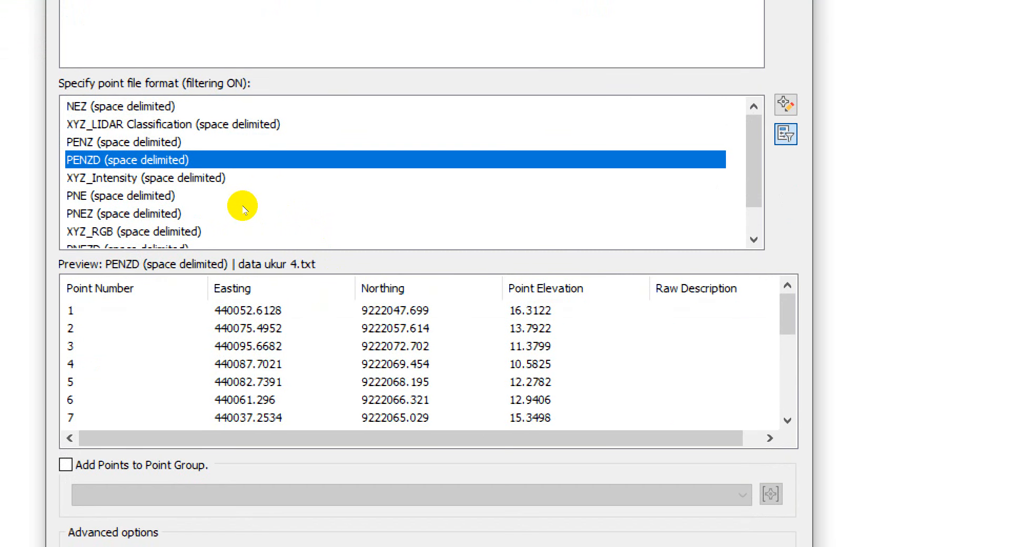
mouse_move(354, 349)
mouse_down()
mouse_move(376, 350)
mouse_move(332, 349)
mouse_up()
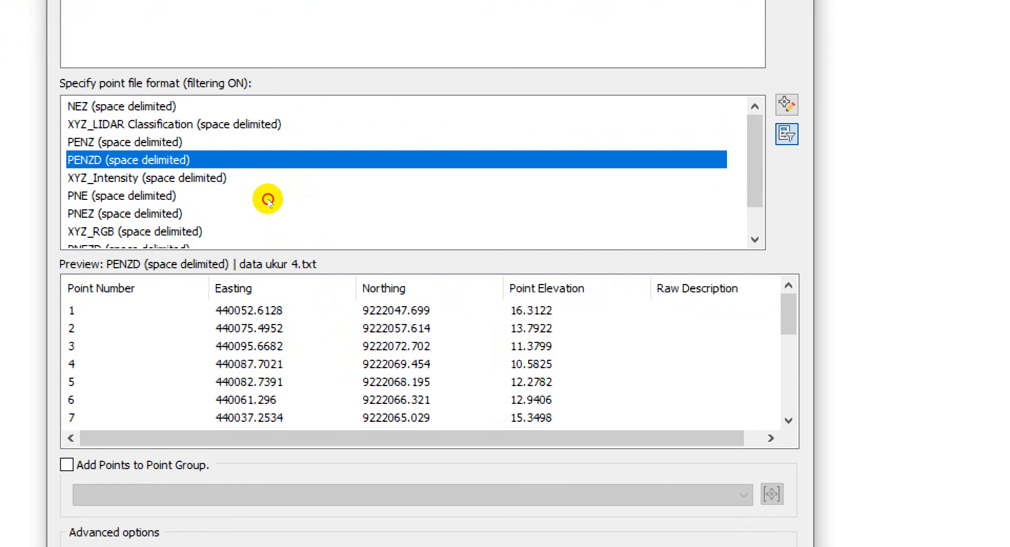
click(267, 142)
click(265, 160)
key(Up)
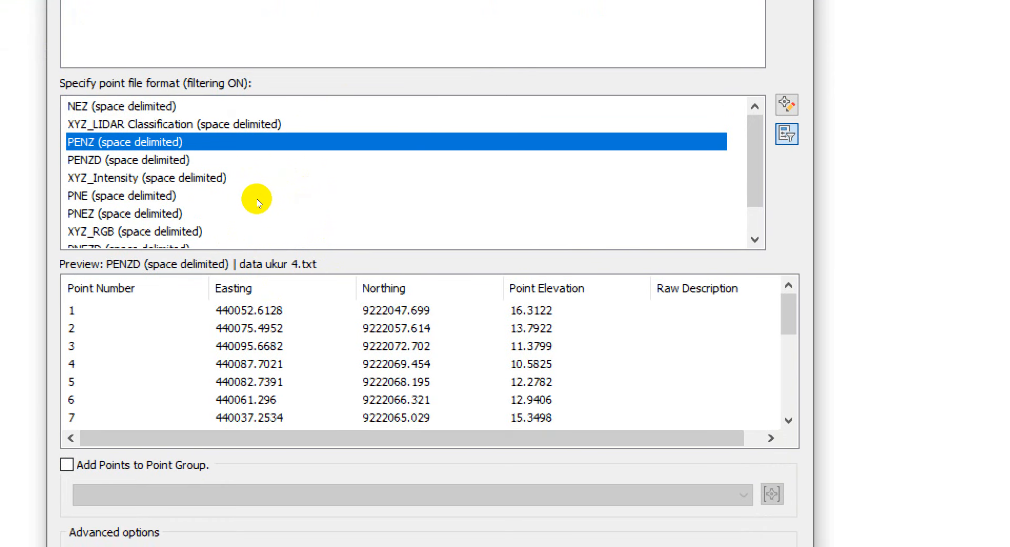
Enable adding the imported points to a point group and create a new group named "data ukur 4"
click(67, 465)
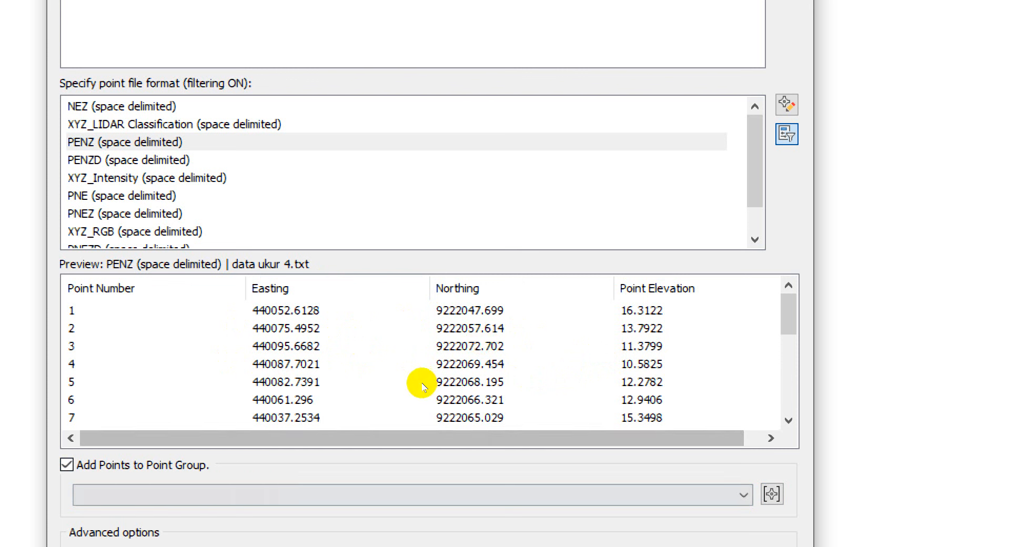
click(772, 495)
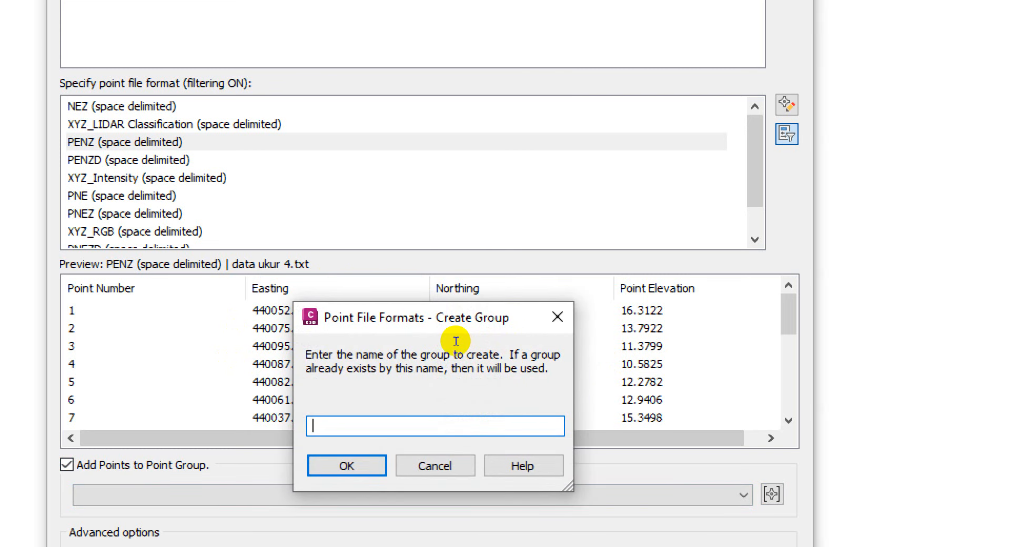
text(data uku)
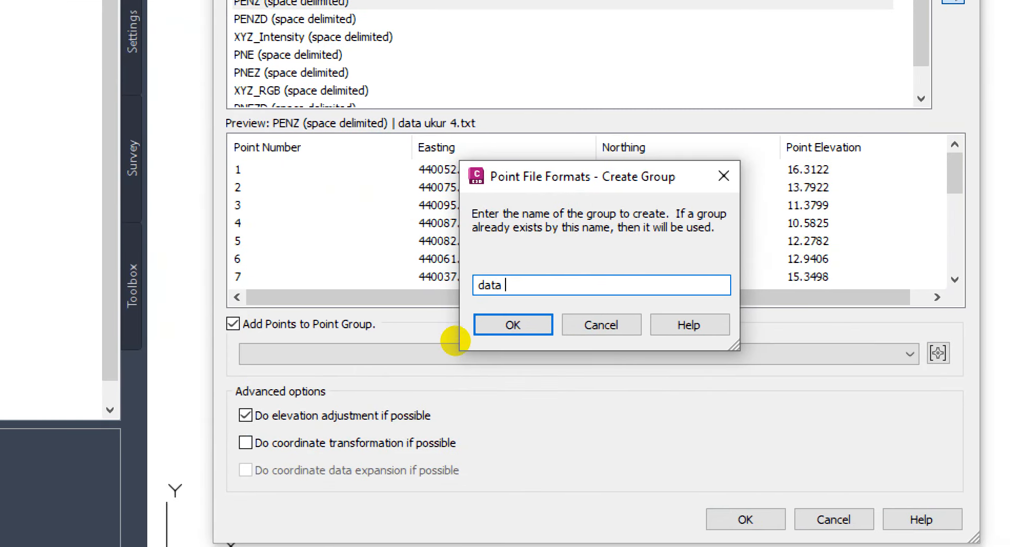
text(r 4)
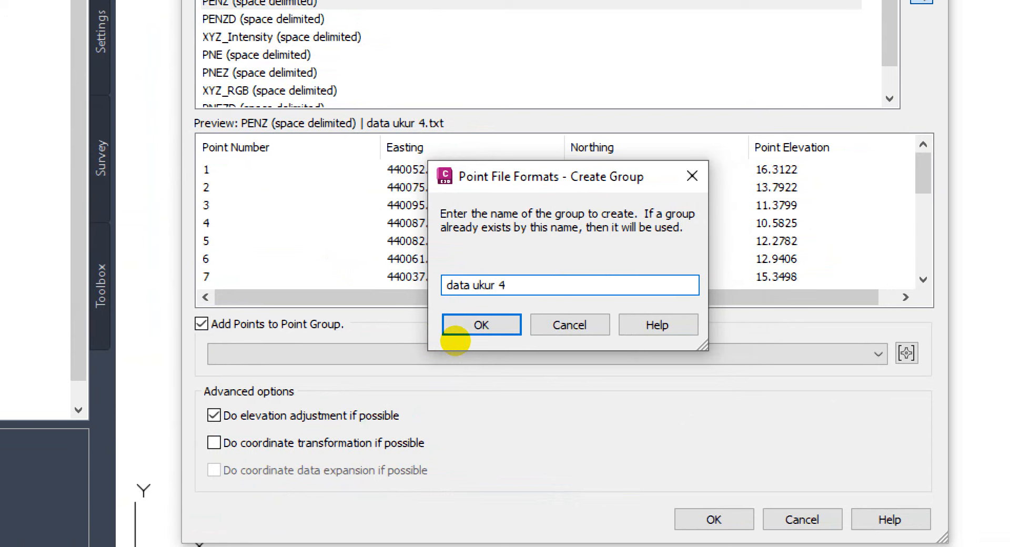
key(Return)
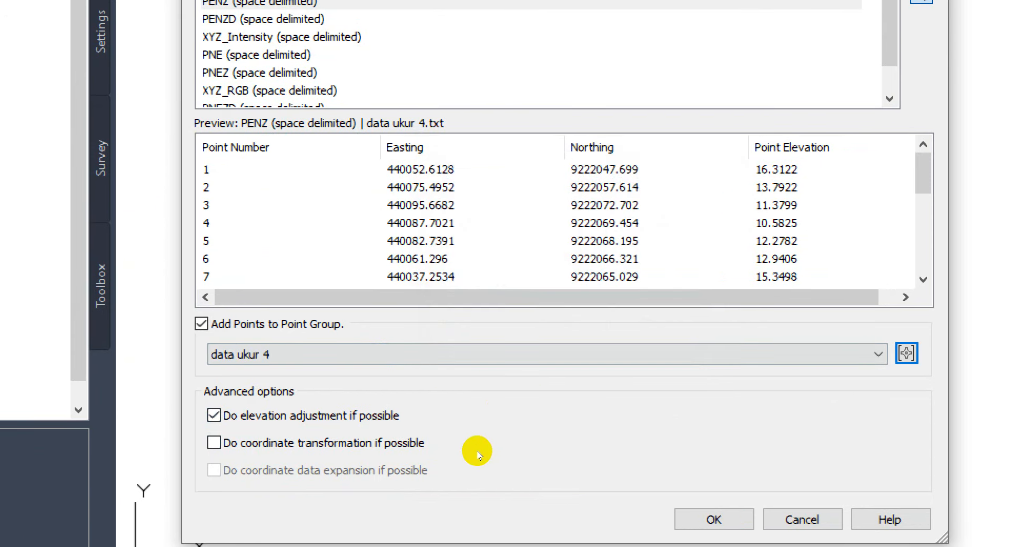
Run the point import and close the Create Points tools
key(Return)
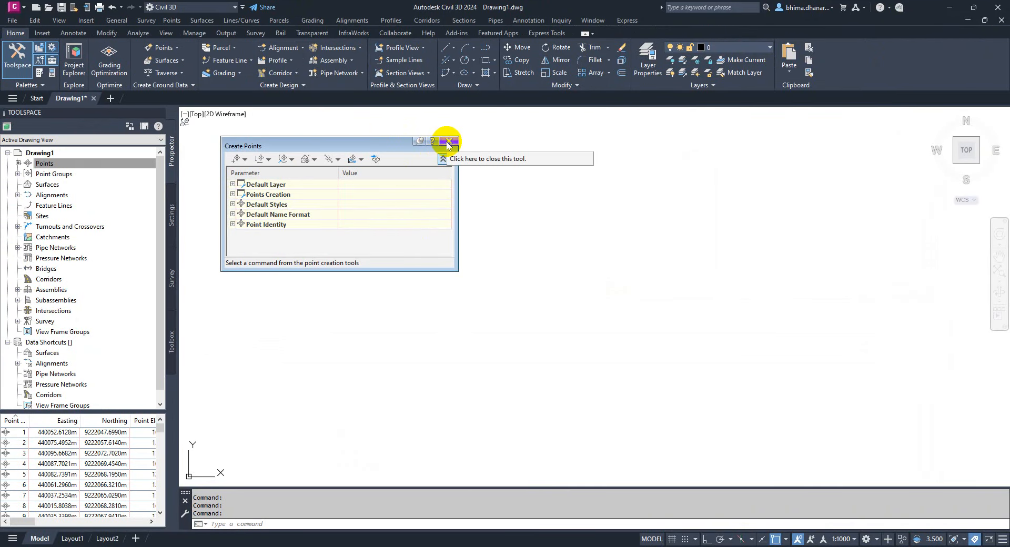
click(448, 143)
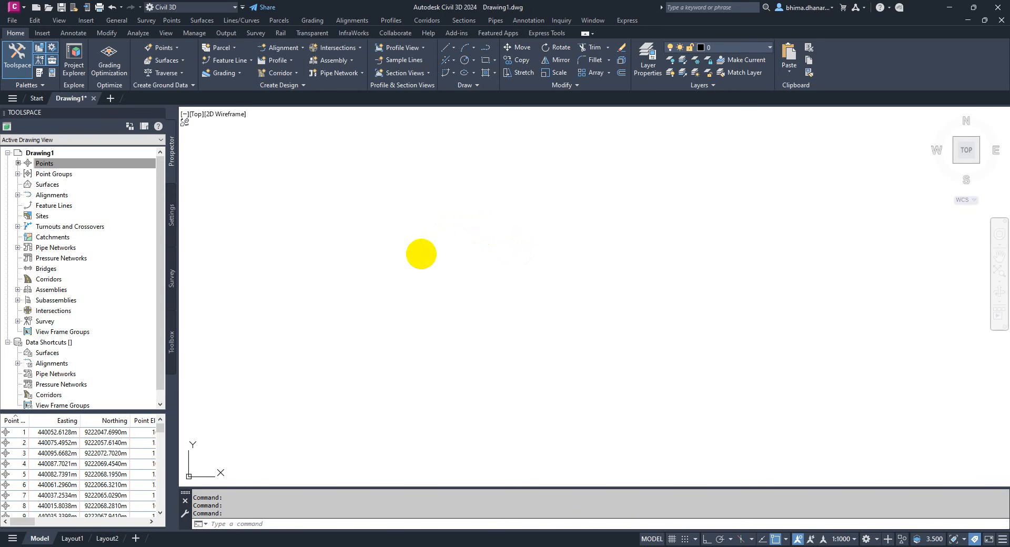
middle_click(423, 254)
middle_click(423, 254)
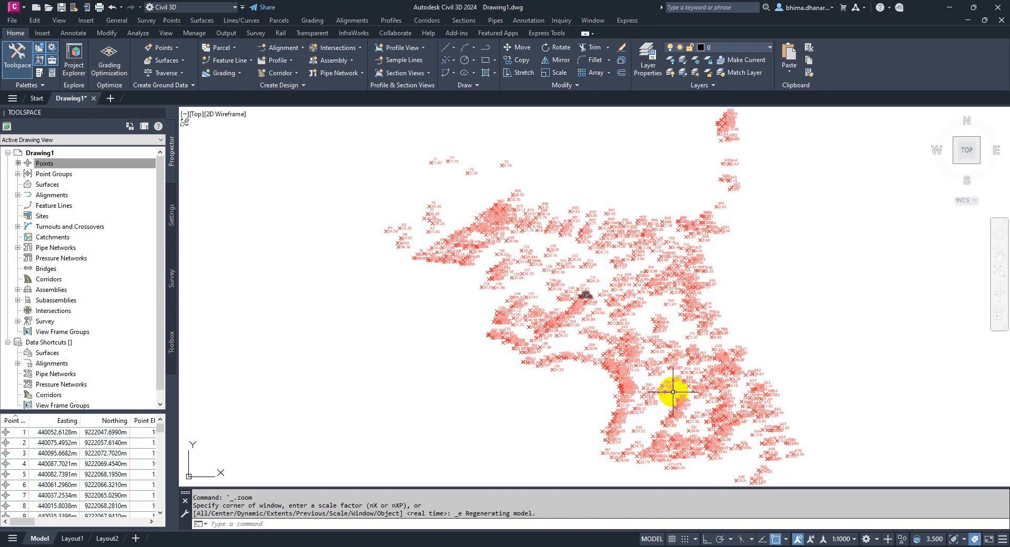
click(50, 185)
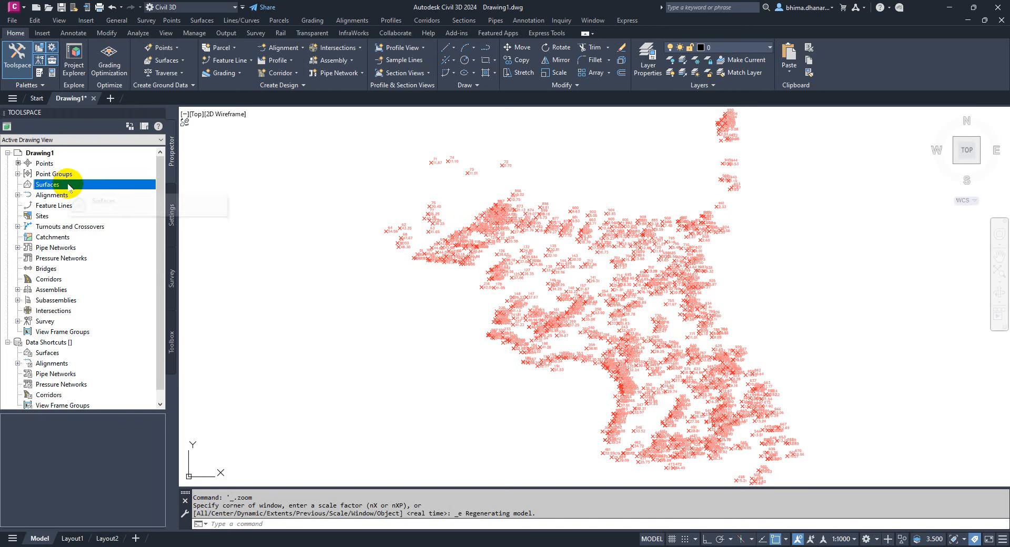
right_click(69, 187)
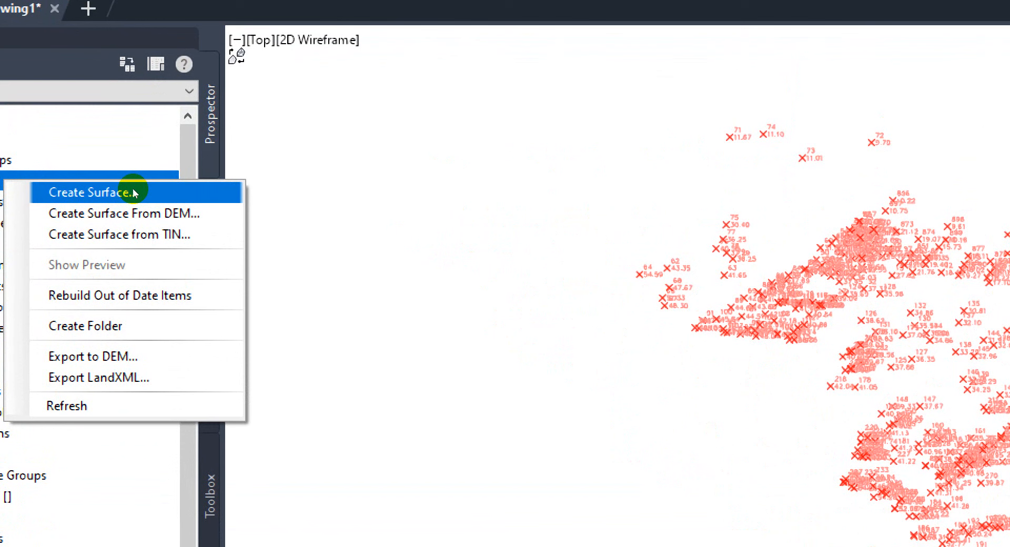
click(167, 153)
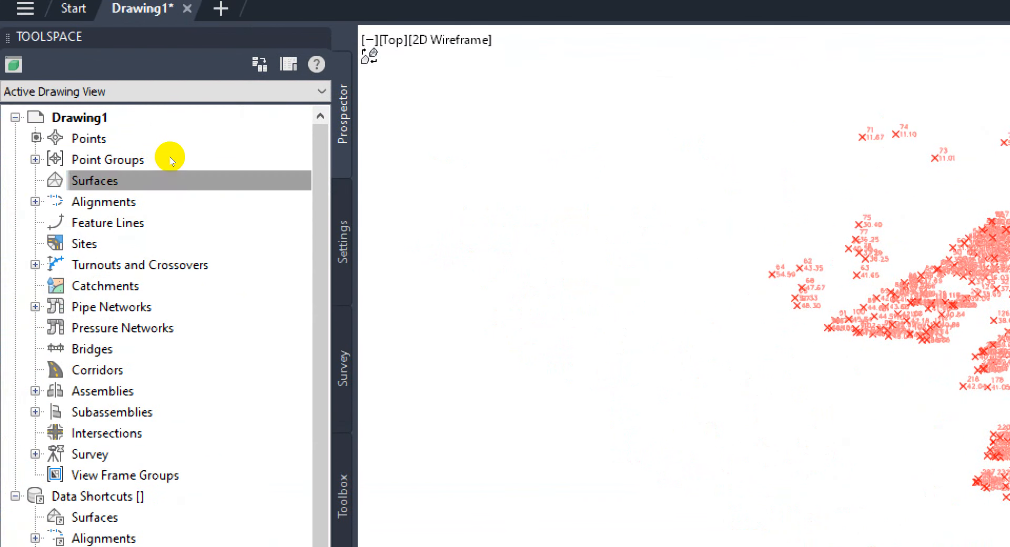
Create a TIN surface named "kontur eksisting" with the default Contours 2m and 10m (Background) style
click(83, 184)
right_click(72, 184)
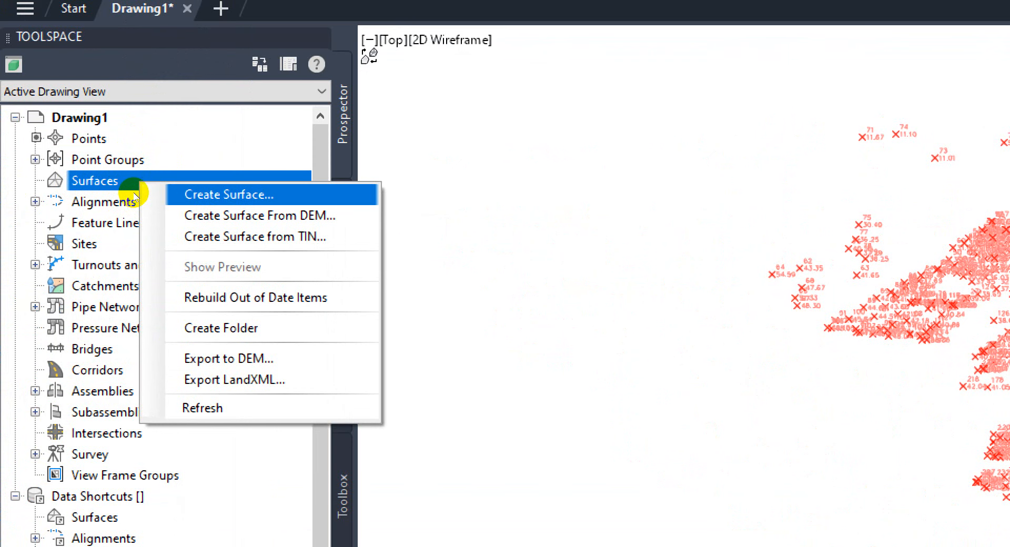
click(171, 195)
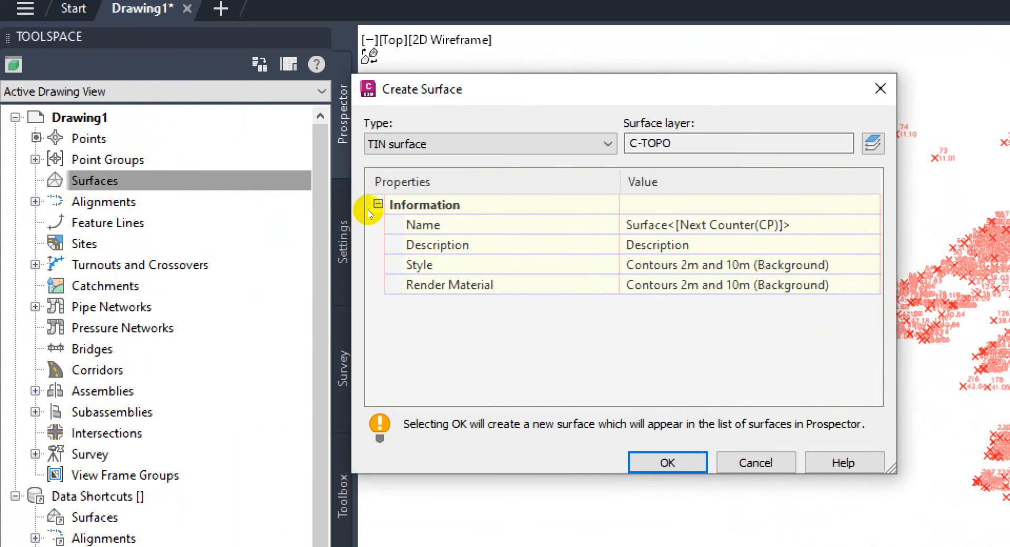
text(kontur )
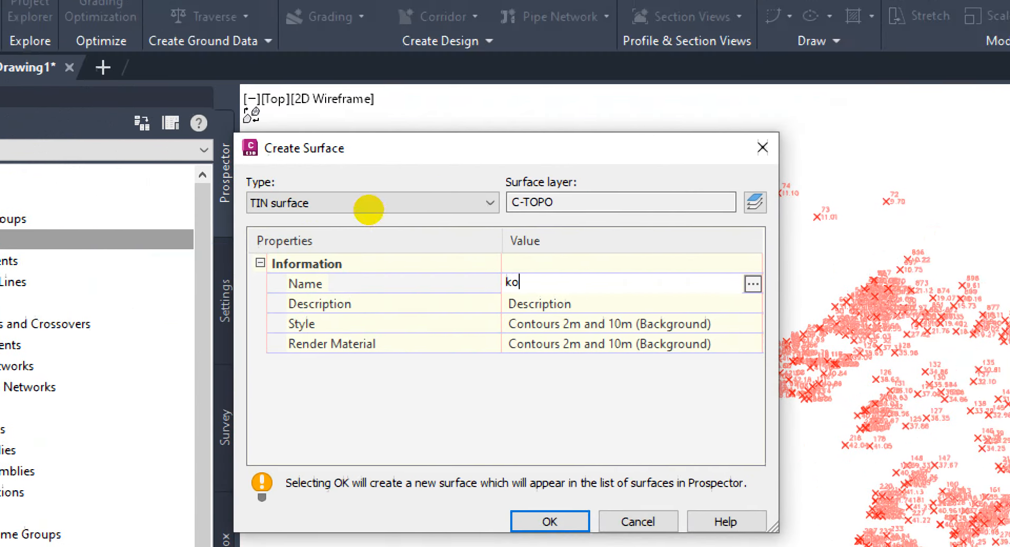
text(eksisting)
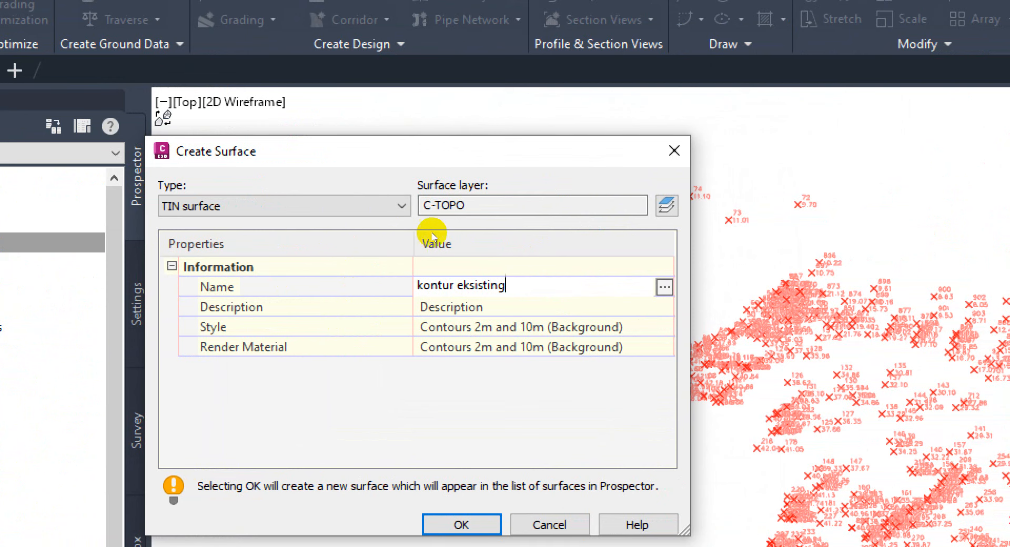
key(Return)
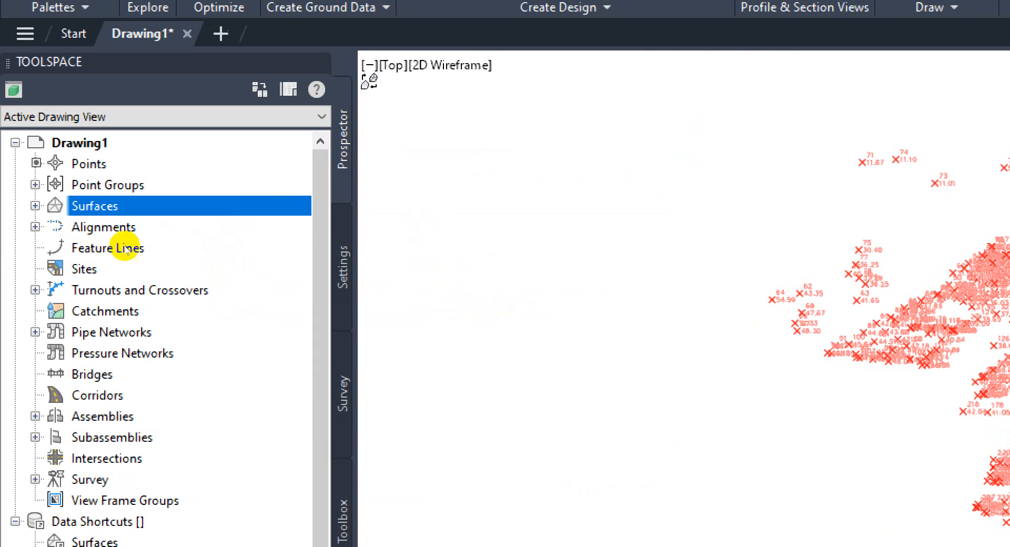
Expand the definition of the kontur eksisting surface and the drawing's point group collection
scroll(517, 270, down, 4)
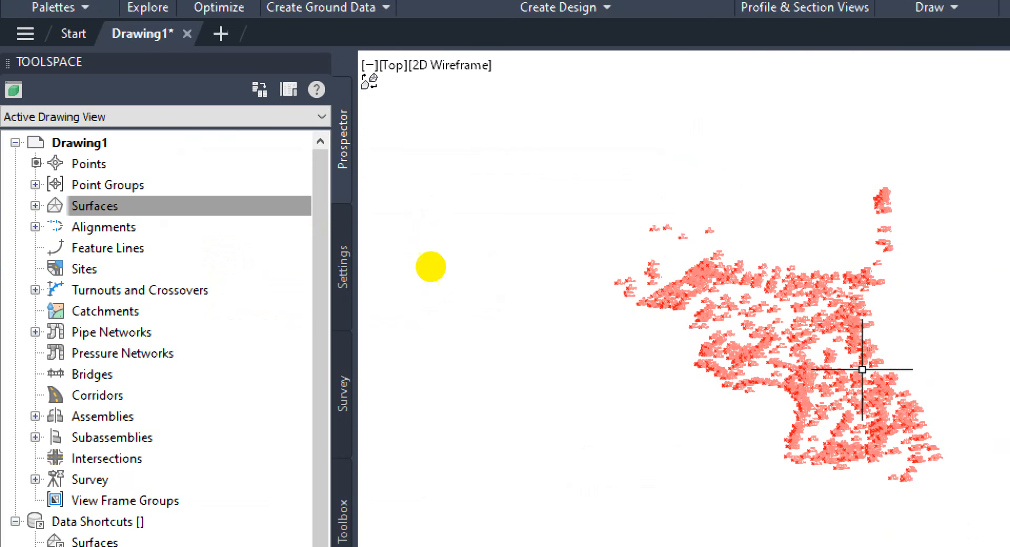
scroll(905, 391, up, 2)
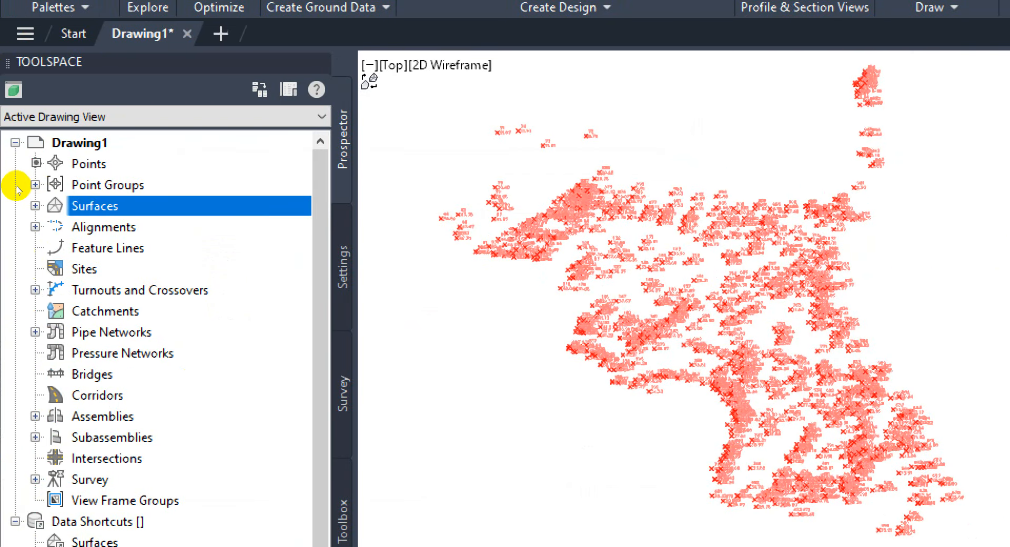
click(35, 206)
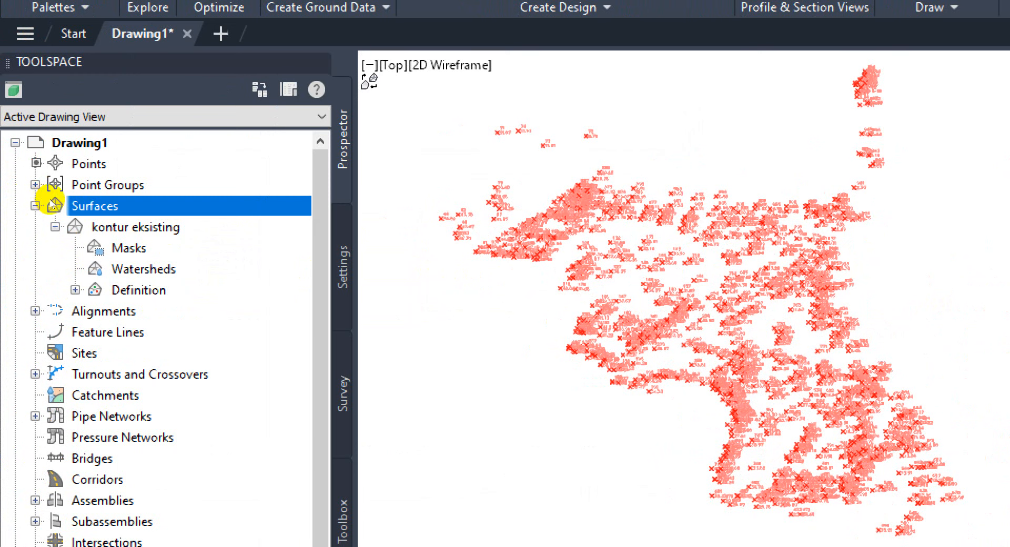
click(76, 290)
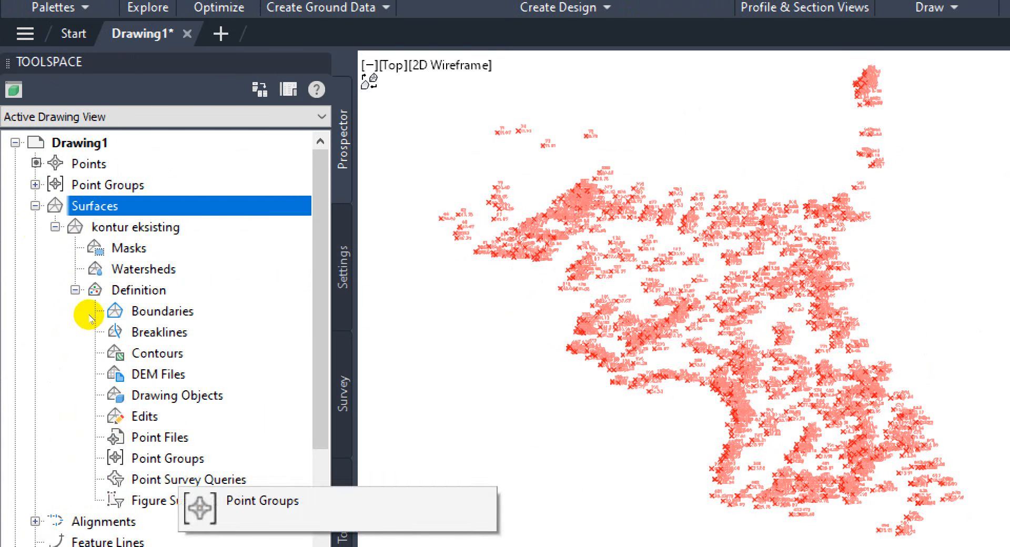
click(177, 461)
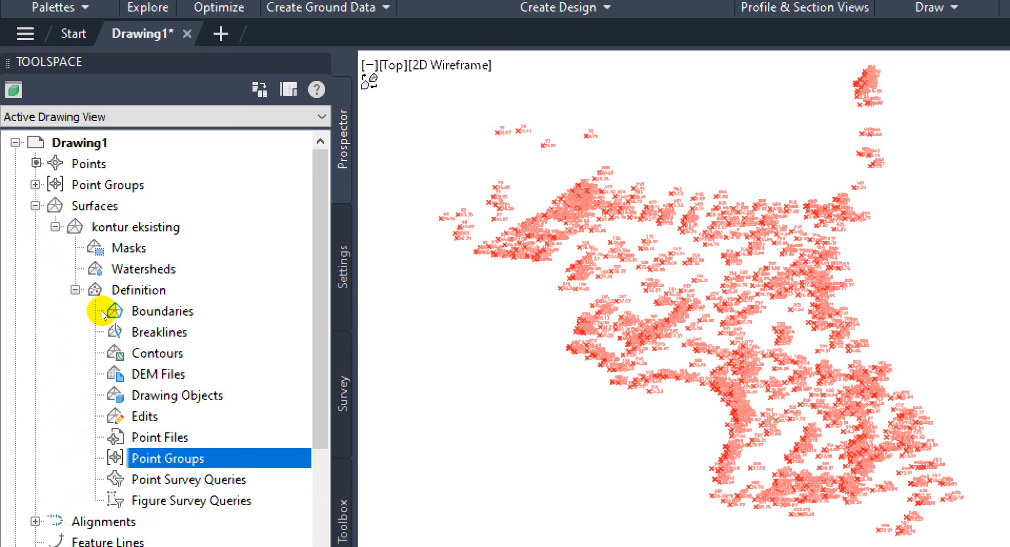
right_click(204, 459)
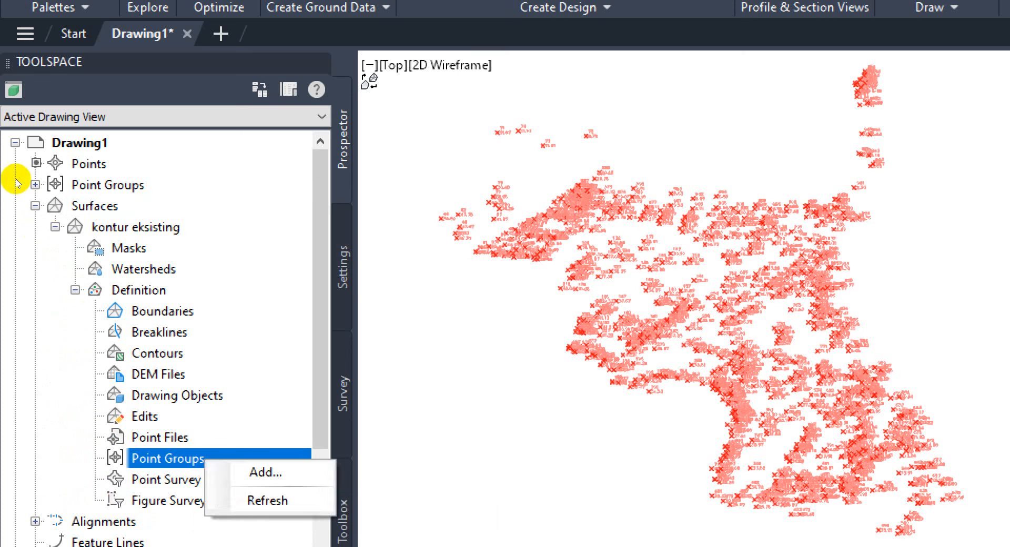
click(35, 185)
click(74, 205)
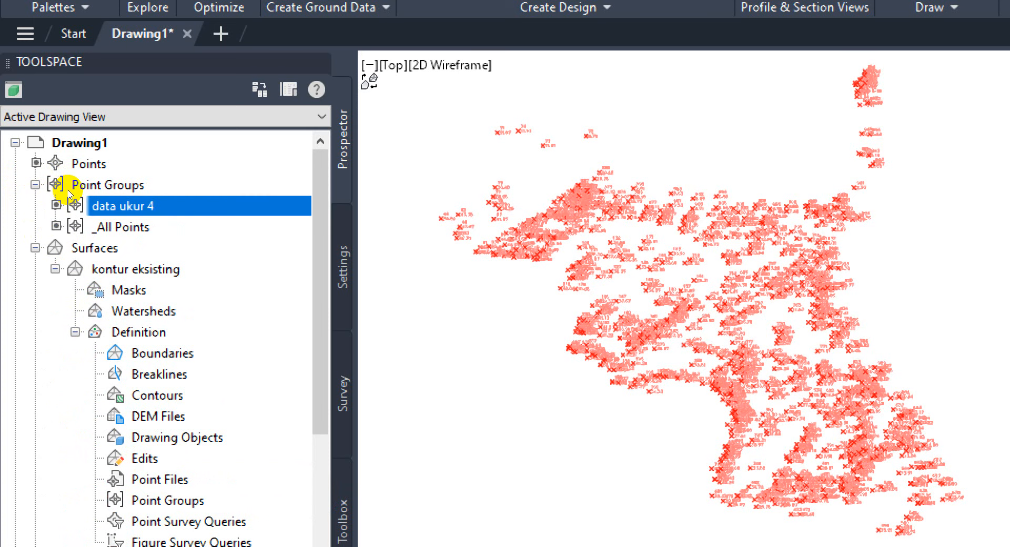
Add the data ukur 4 point group to the definition of the kontur eksisting surface
click(168, 501)
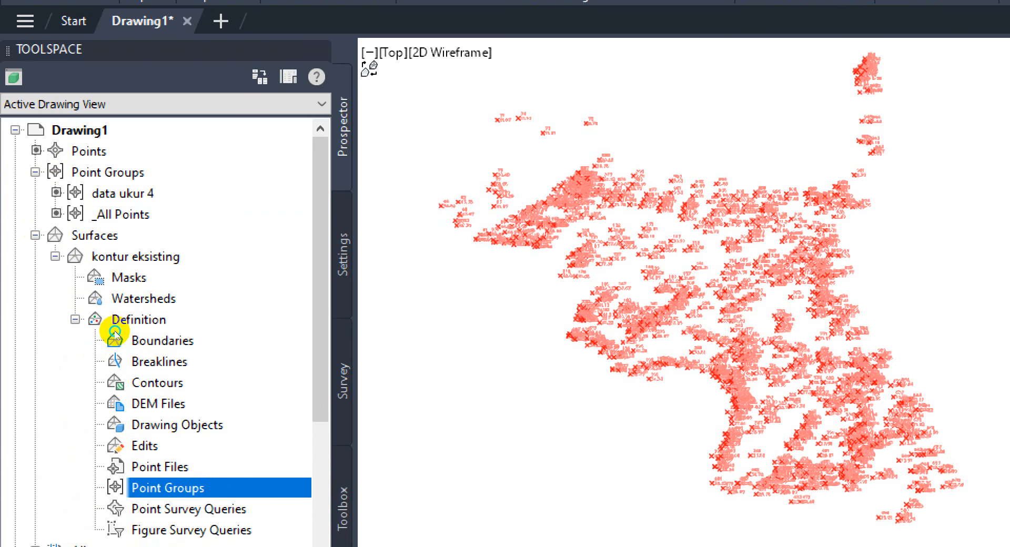
key(shift+F10)
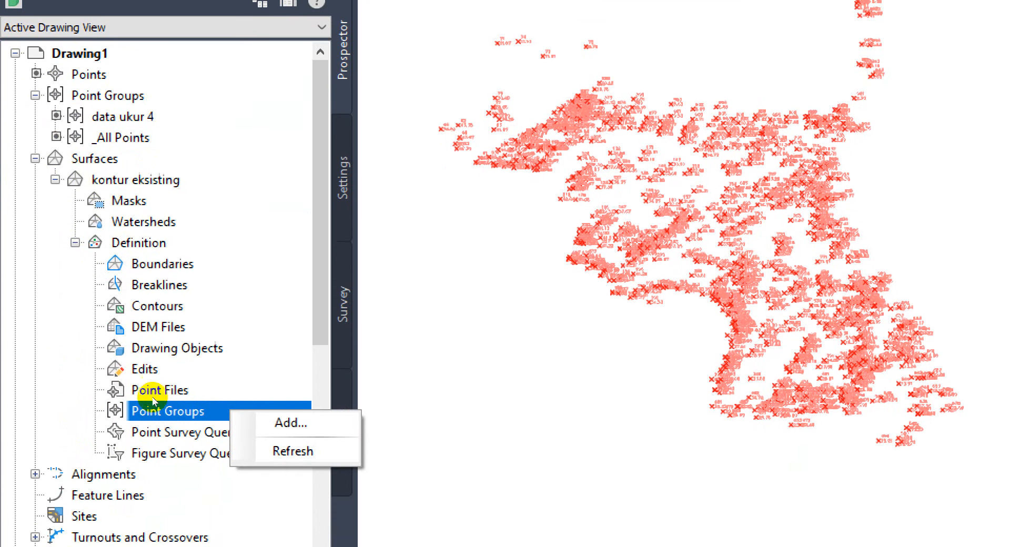
key(Down)
key(Up)
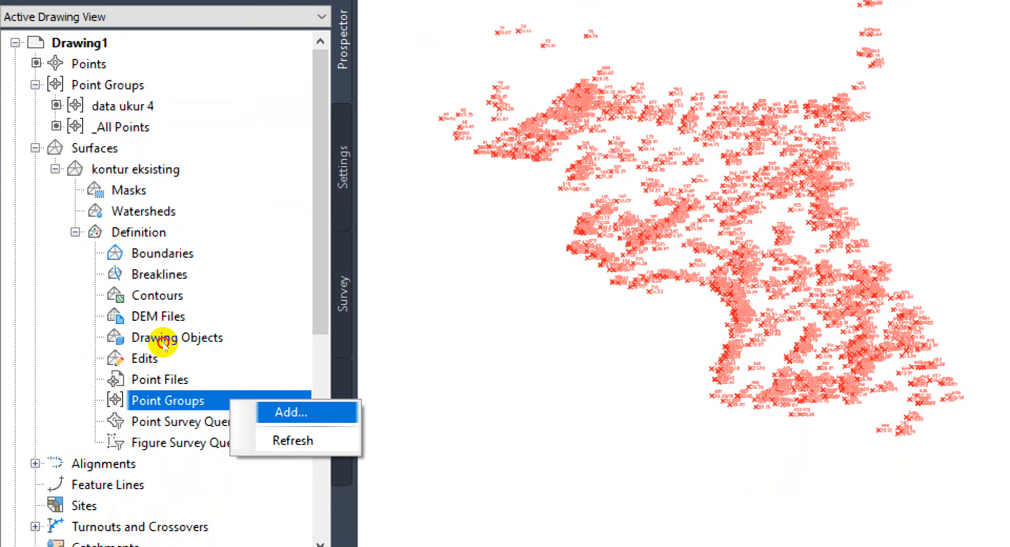
key(Return)
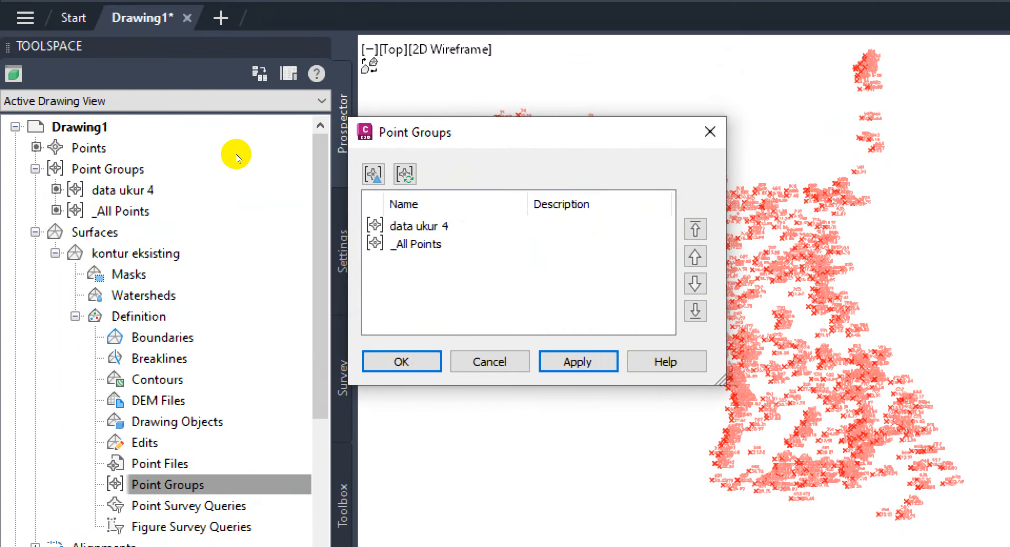
key(Down)
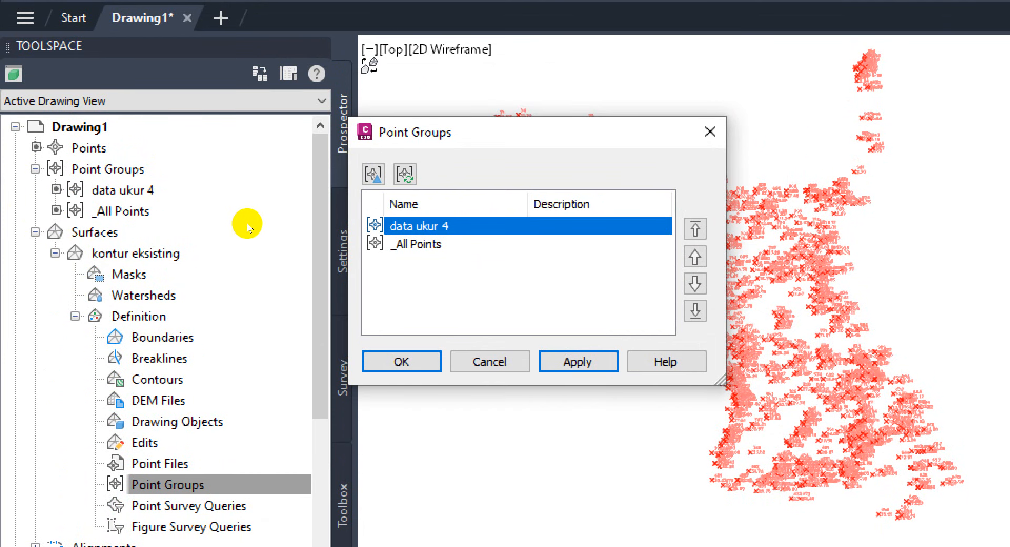
key(Tab)
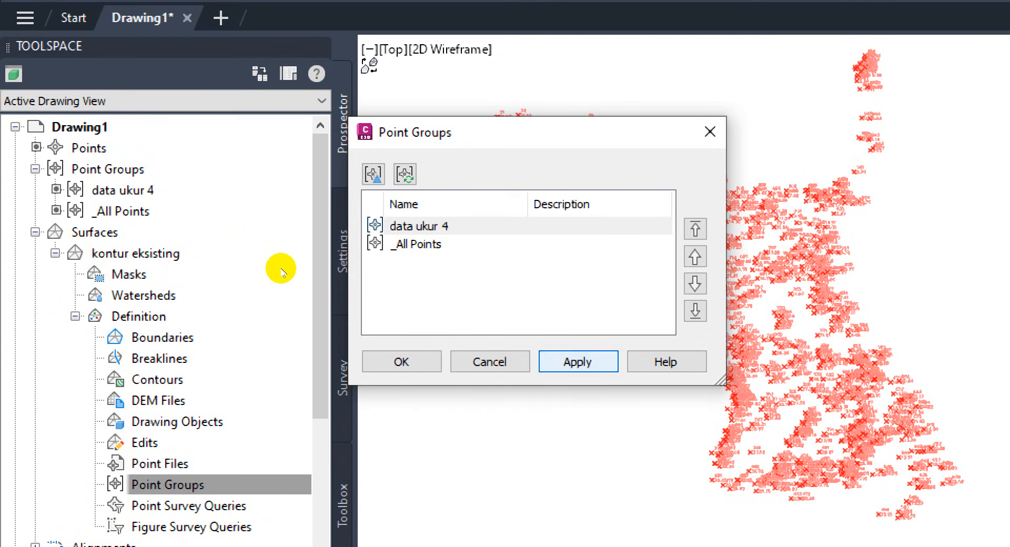
key(Return)
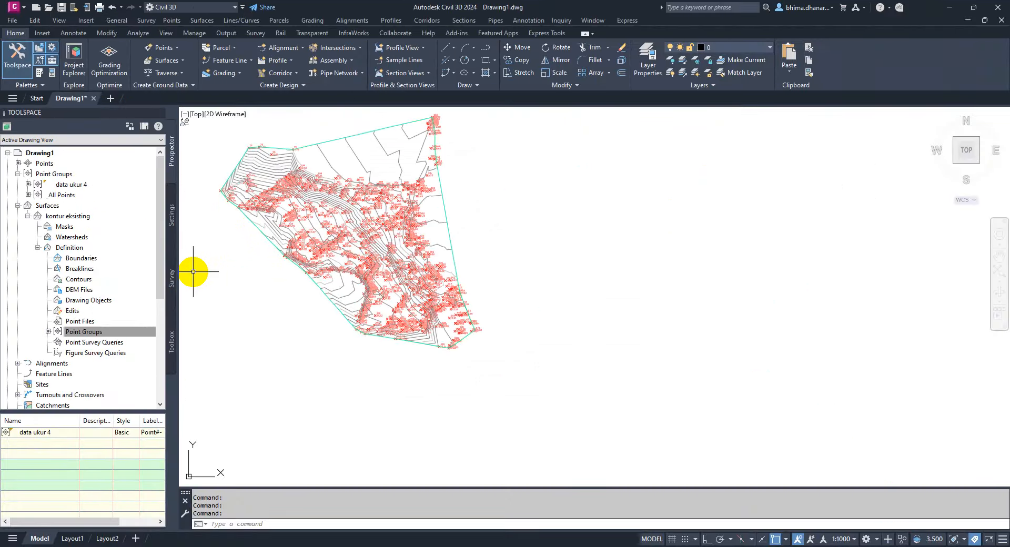
Examine how the generated contours run between the survey points and their elevation labels across the site
scroll(465, 263, up, 5)
middle_drag(232, 221, 250, 272)
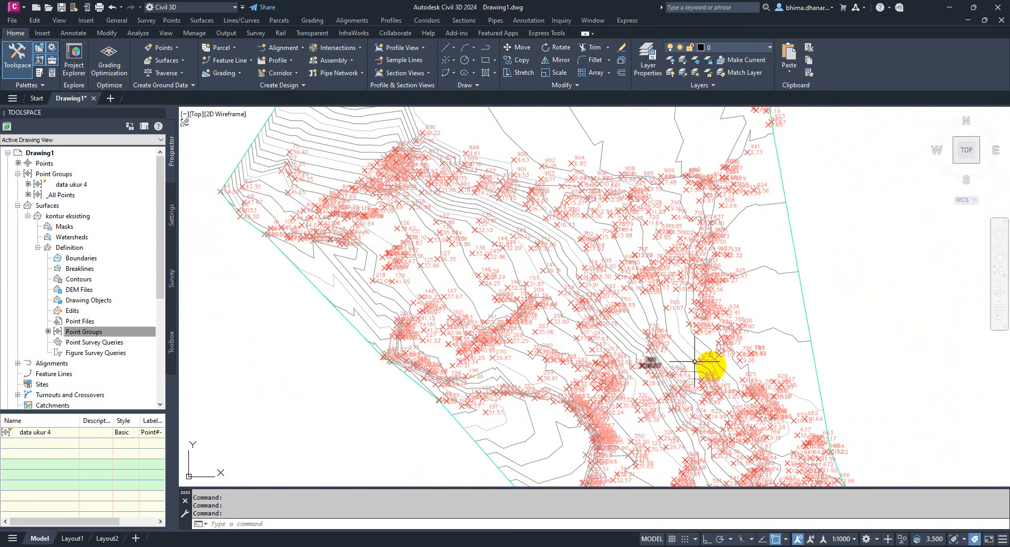
scroll(608, 270, down, 3)
scroll(614, 293, up, 2)
scroll(520, 210, up, 2)
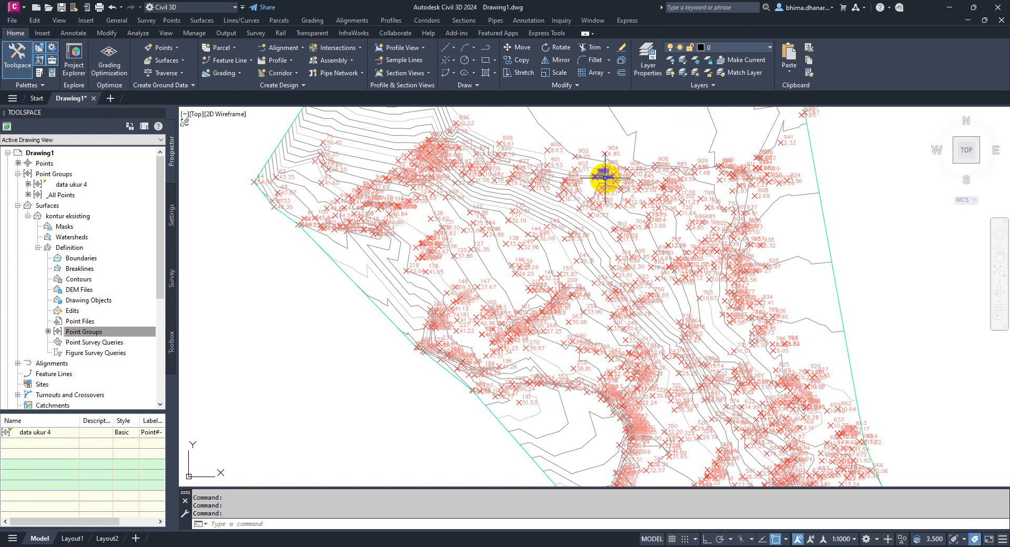
scroll(608, 179, up, 2)
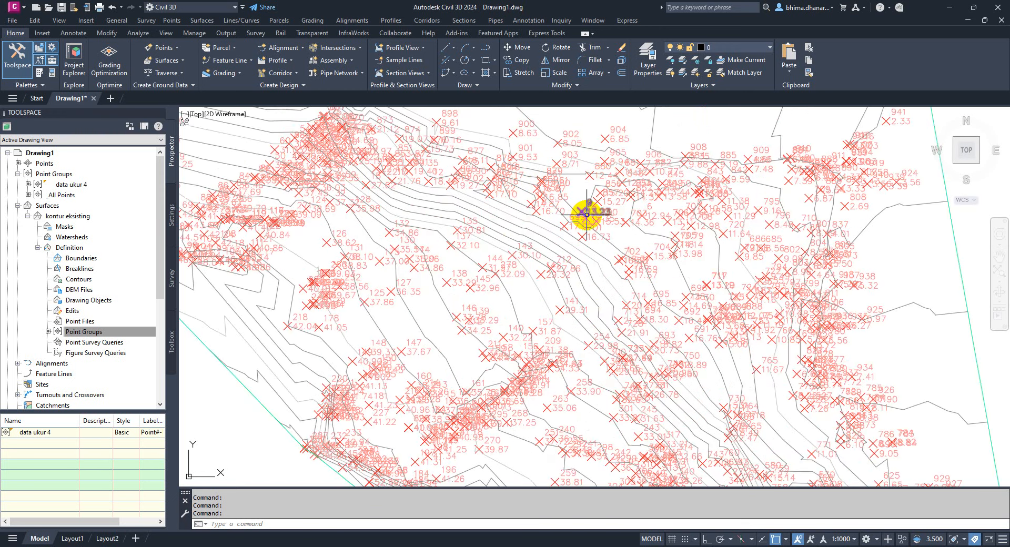
scroll(581, 215, up, 2)
scroll(404, 213, down, 5)
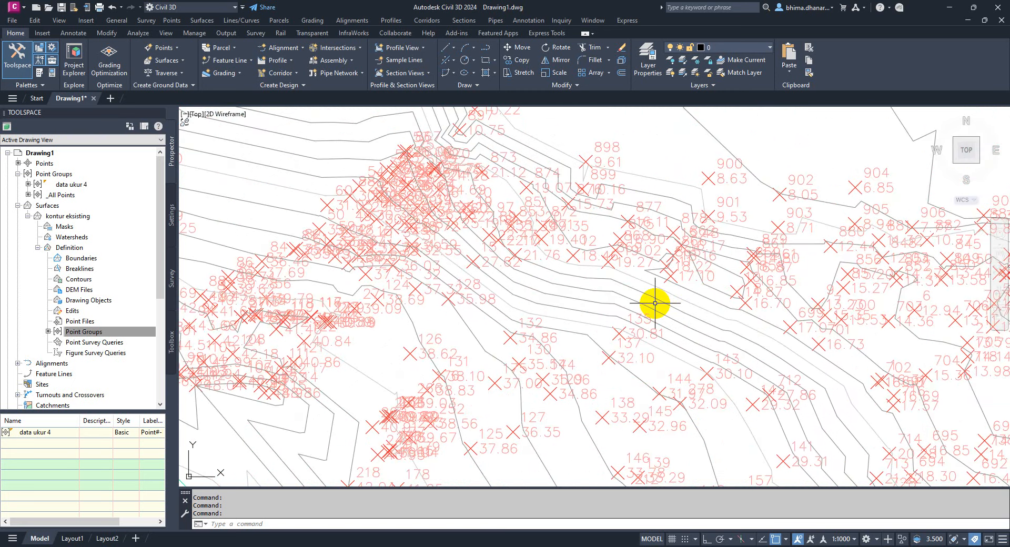
scroll(627, 131, up, 8)
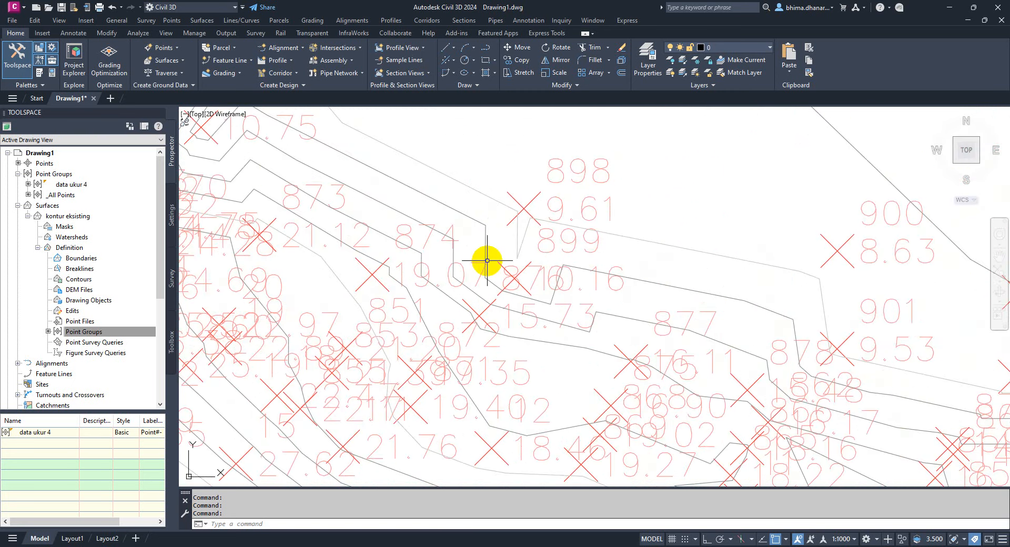
Check the surface elevation near point 898 and find out which layer that point is on
mouse_move(689, 173)
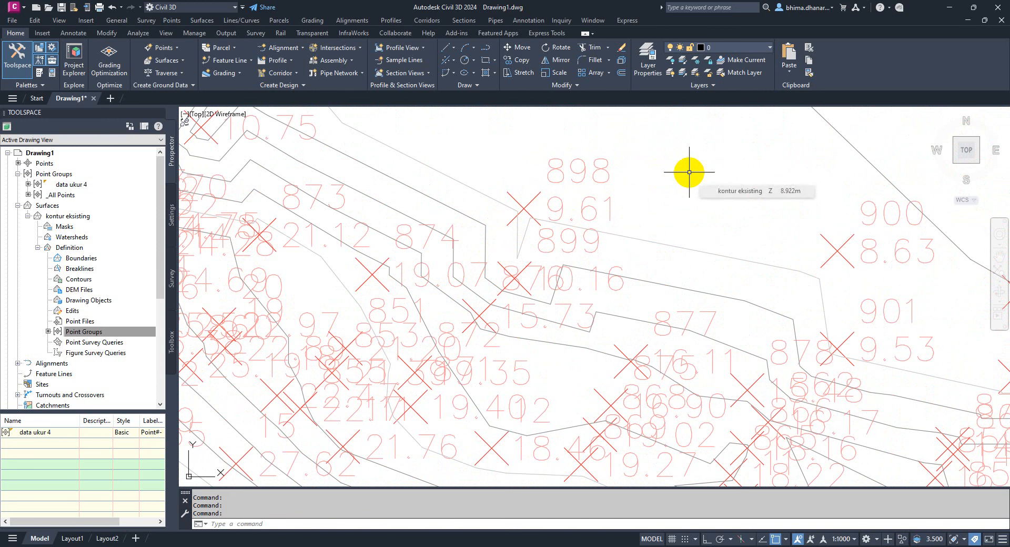
scroll(560, 168, up, 4)
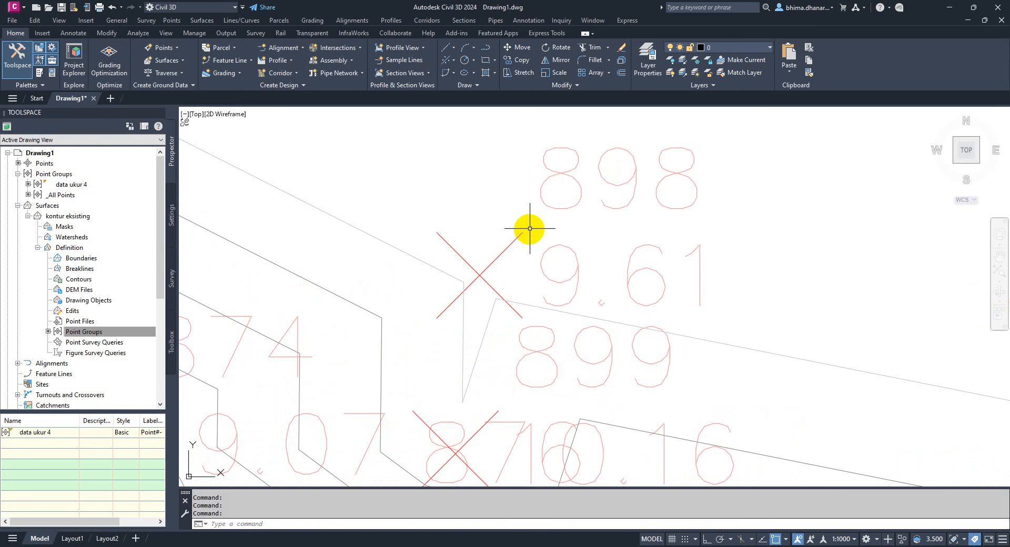
mouse_move(519, 238)
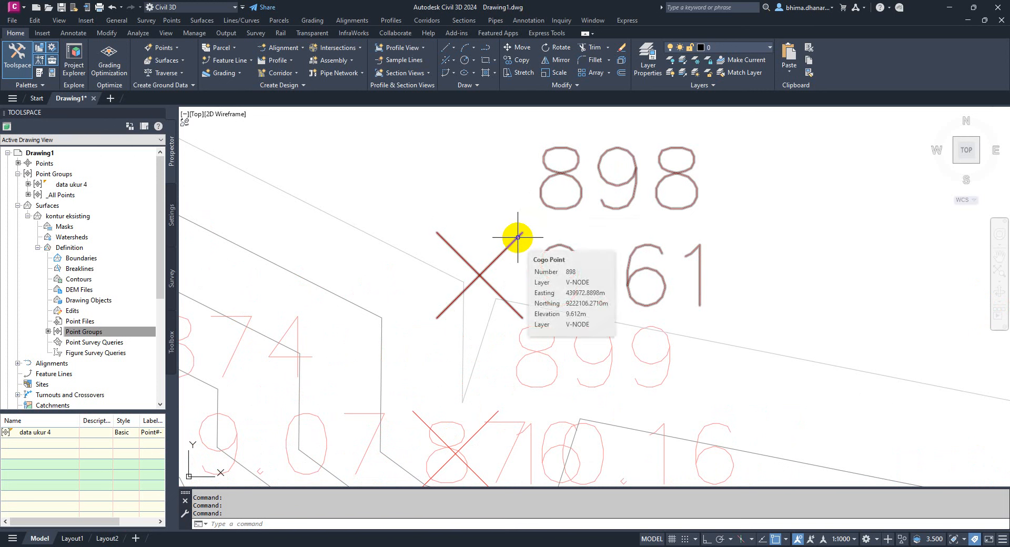
Open the layer properties and locate the V-NODE layer in the layer list
click(758, 48)
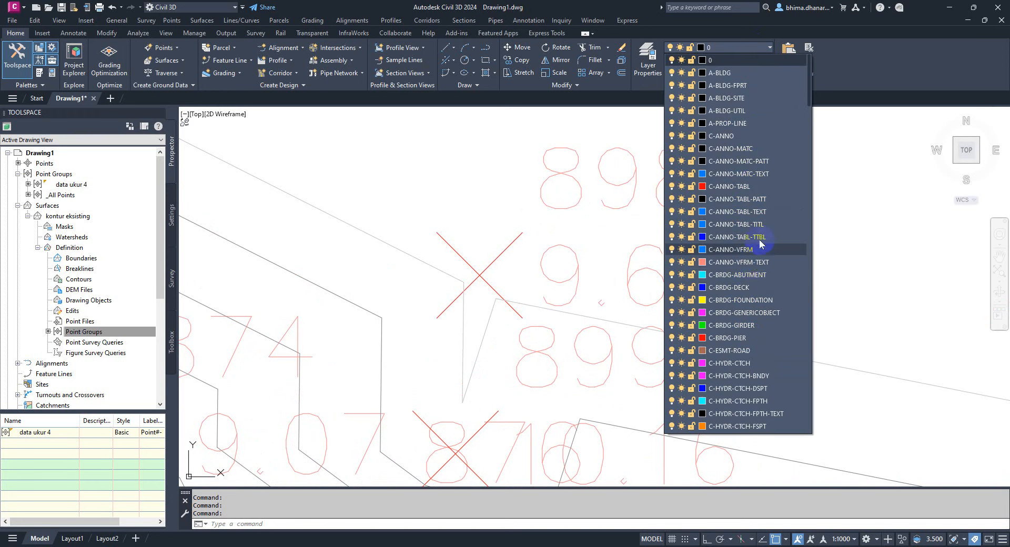
click(646, 77)
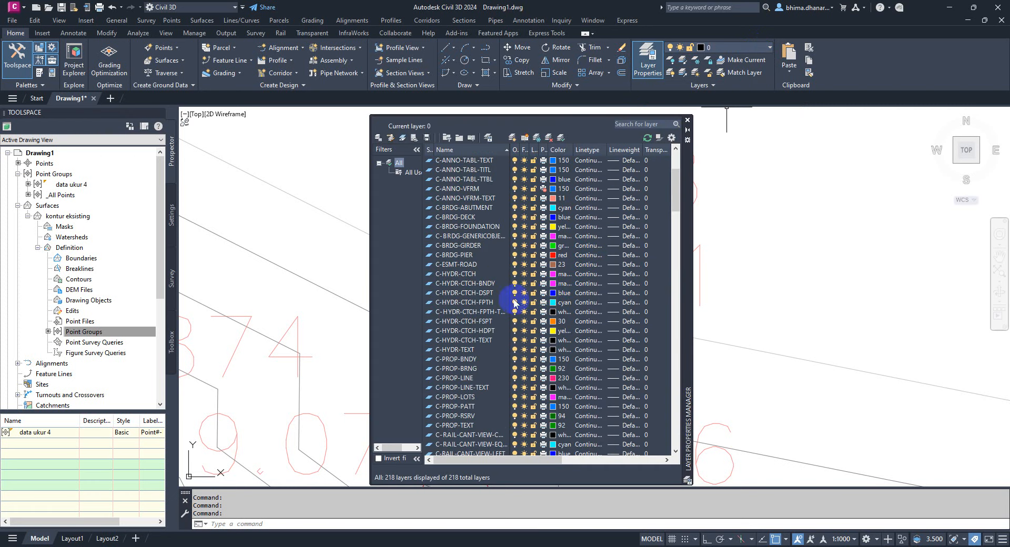
scroll(508, 264, down, 3)
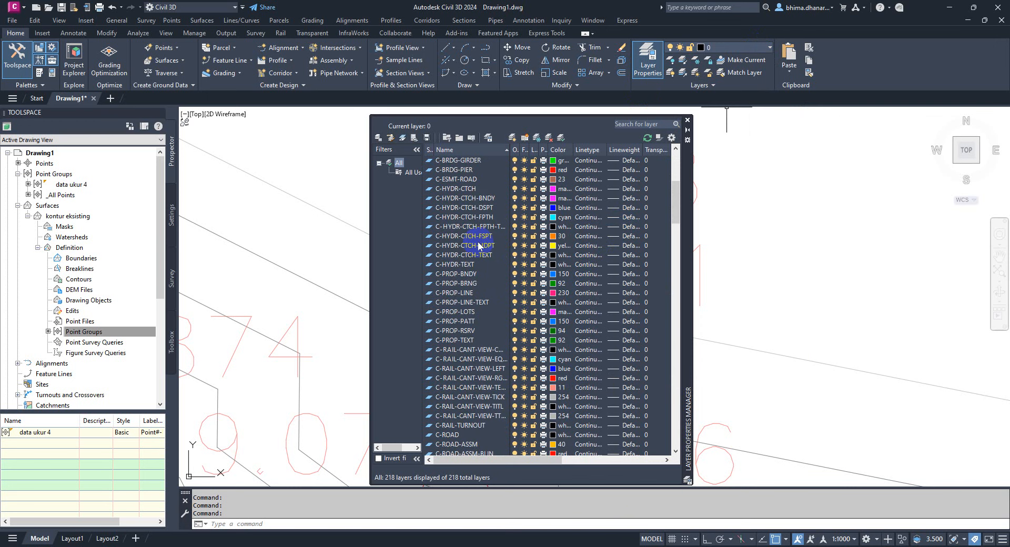
click(477, 236)
key(v)
key(v)
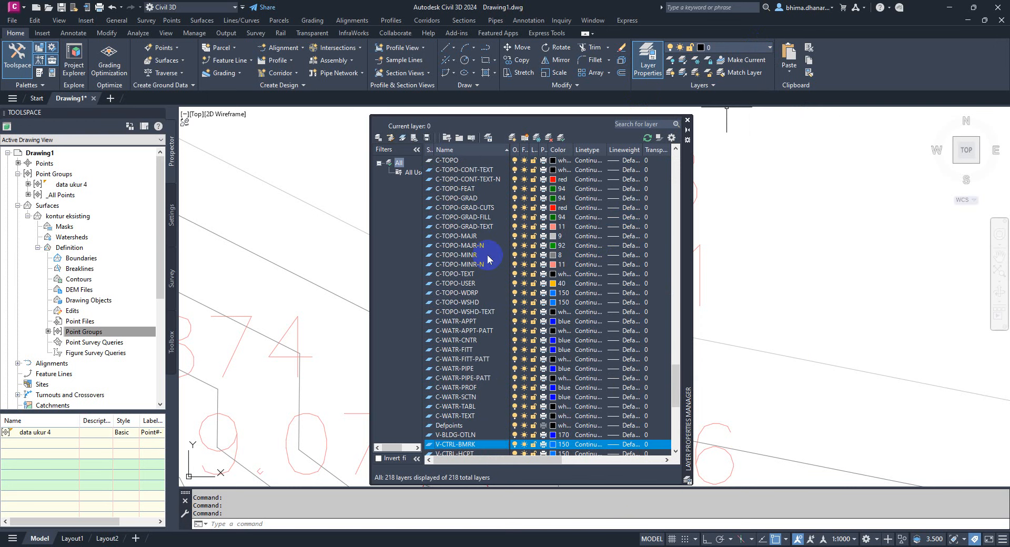
scroll(494, 276, down, 5)
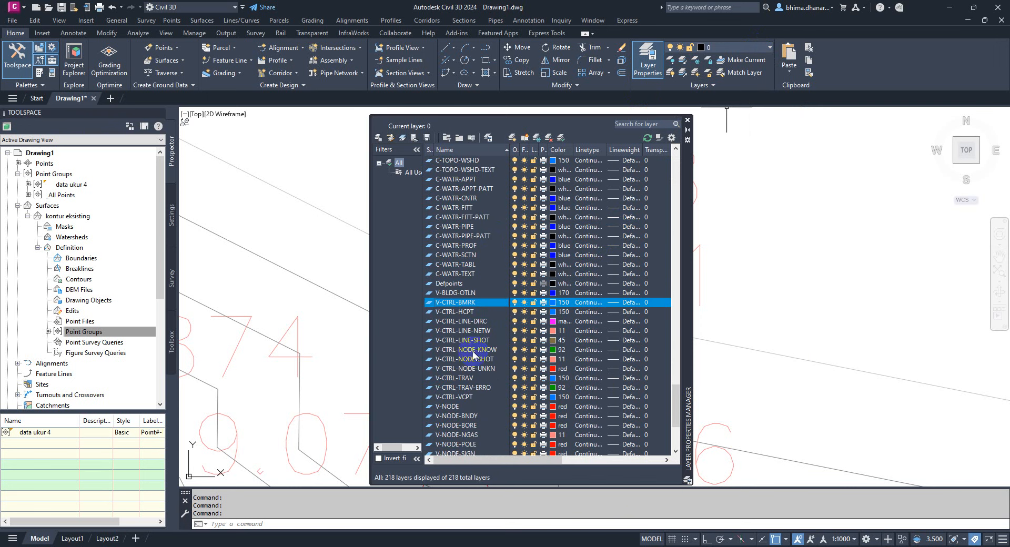
scroll(481, 349, down, 1)
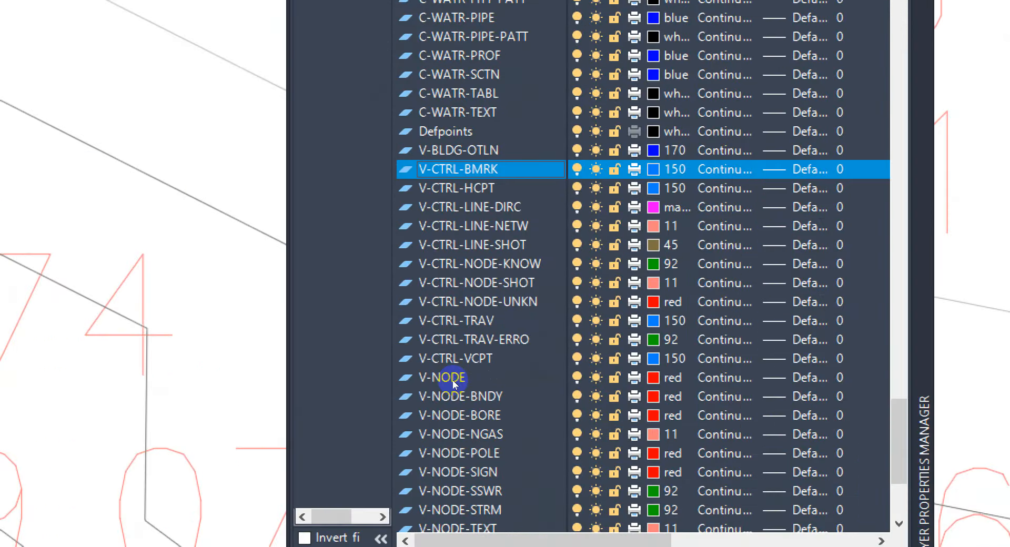
Try freezing the V-NODE layer to hide the survey points and thaw it again
click(450, 377)
click(596, 378)
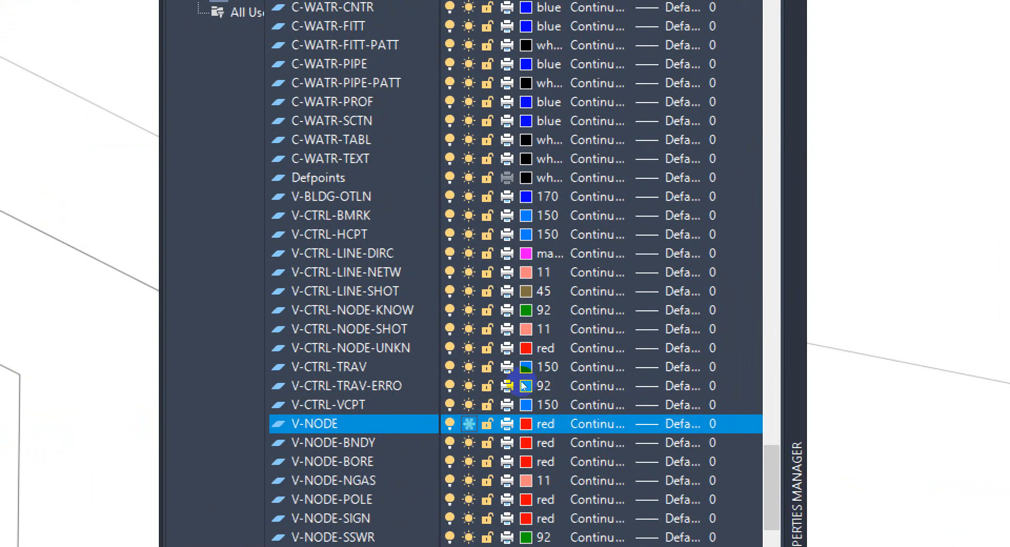
click(469, 424)
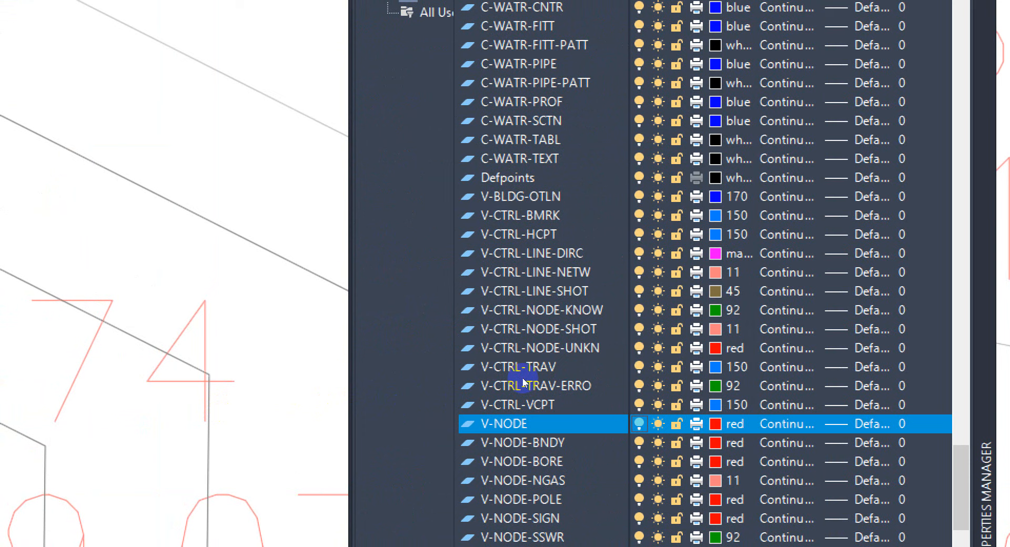
Compare which point markers and labels show with the V-NODE layer off and on, and look through the related V-NODE layers
scroll(230, 343, down, 6)
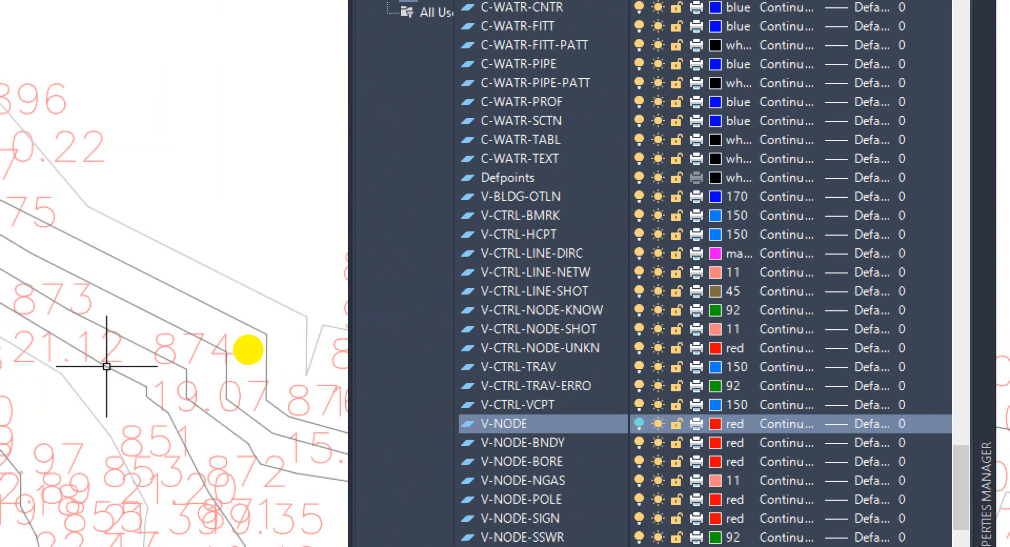
scroll(331, 335, up, 2)
scroll(331, 334, up, 1)
scroll(296, 345, down, 3)
scroll(234, 277, up, 2)
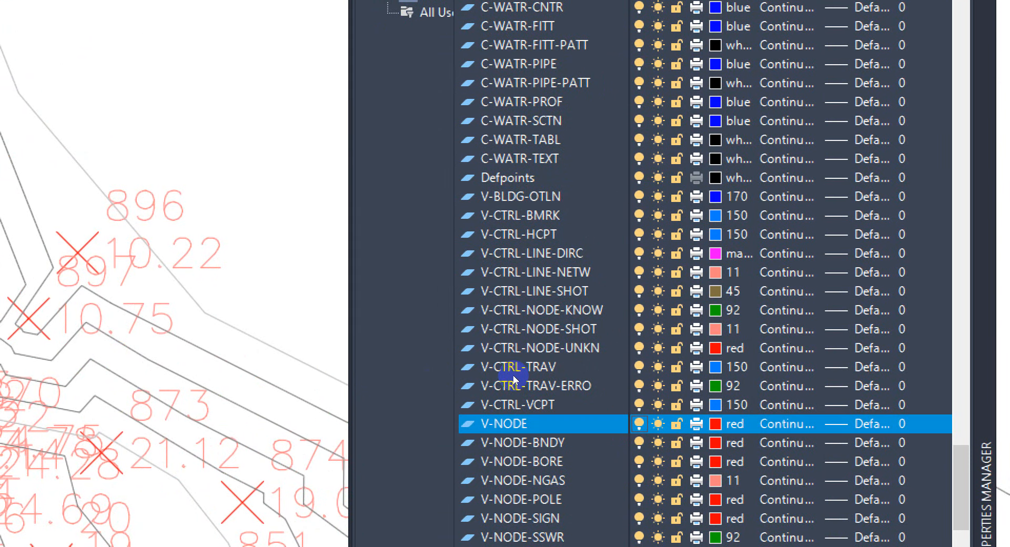
scroll(316, 418, up, 4)
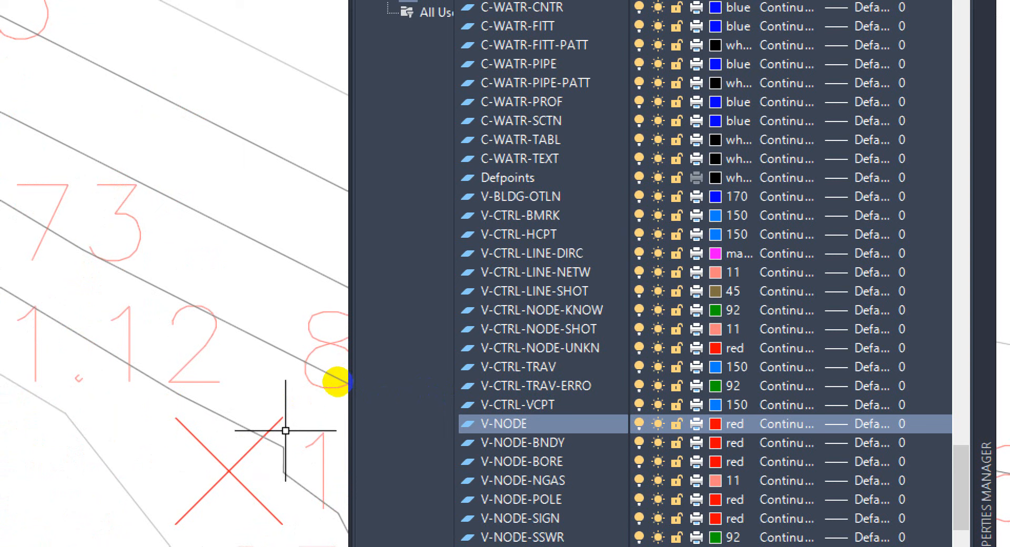
middle_drag(286, 430, 165, 390)
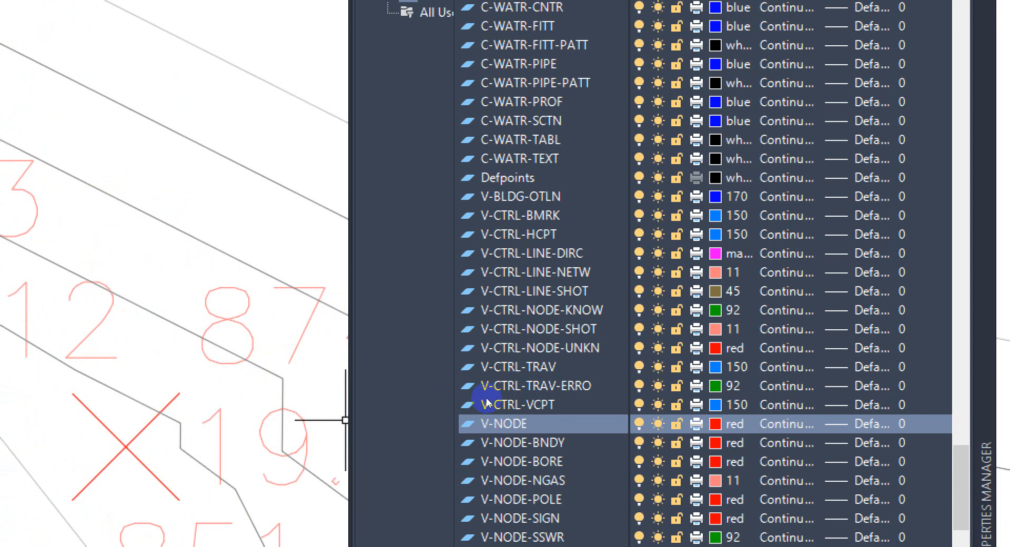
scroll(488, 402, down, 4)
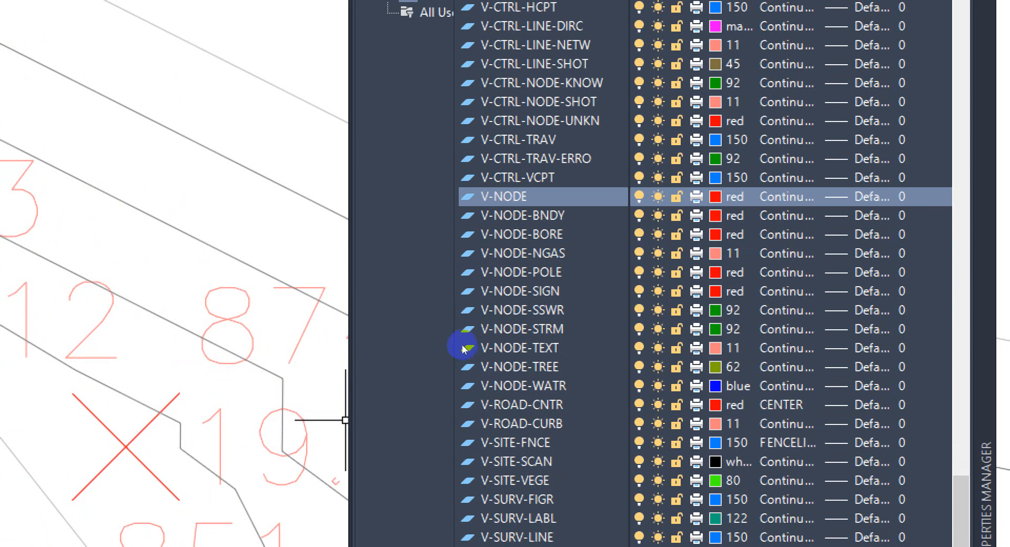
scroll(462, 348, up, 2)
Try switching the V-NODE and V-NODE-TEXT layers off and switch both back on
click(509, 316)
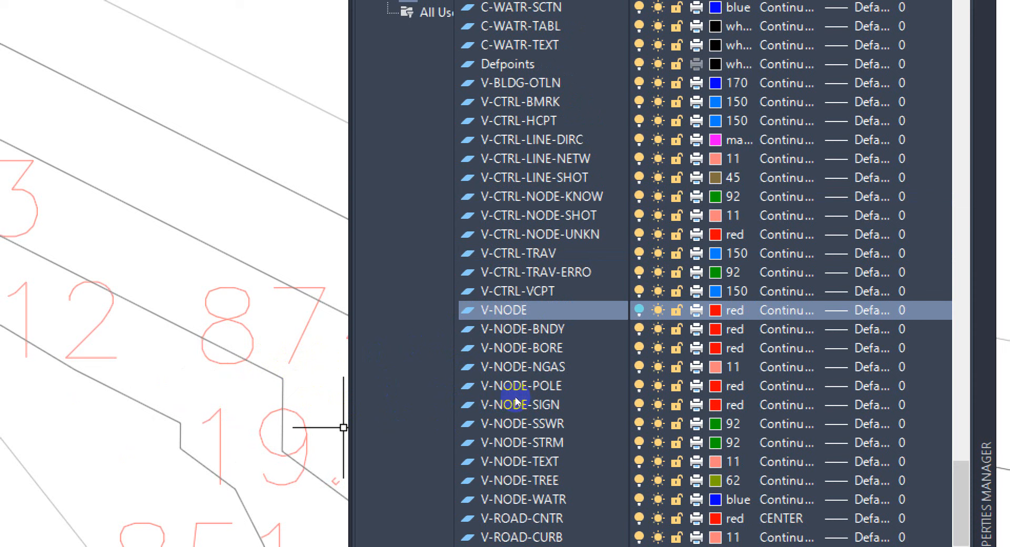
click(639, 461)
click(640, 462)
click(640, 310)
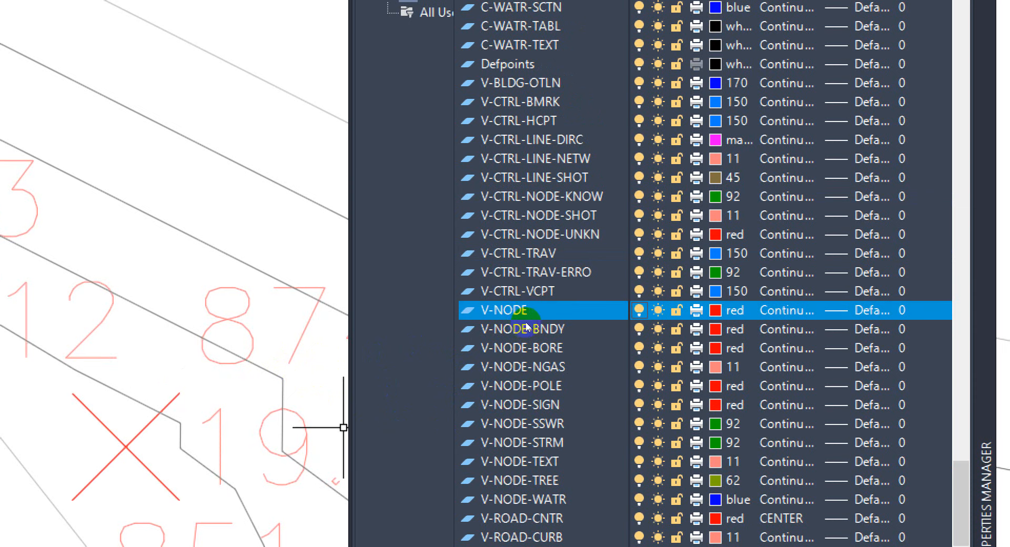
Freeze the V-NODE layer to hide the survey points and close the layer properties
click(658, 310)
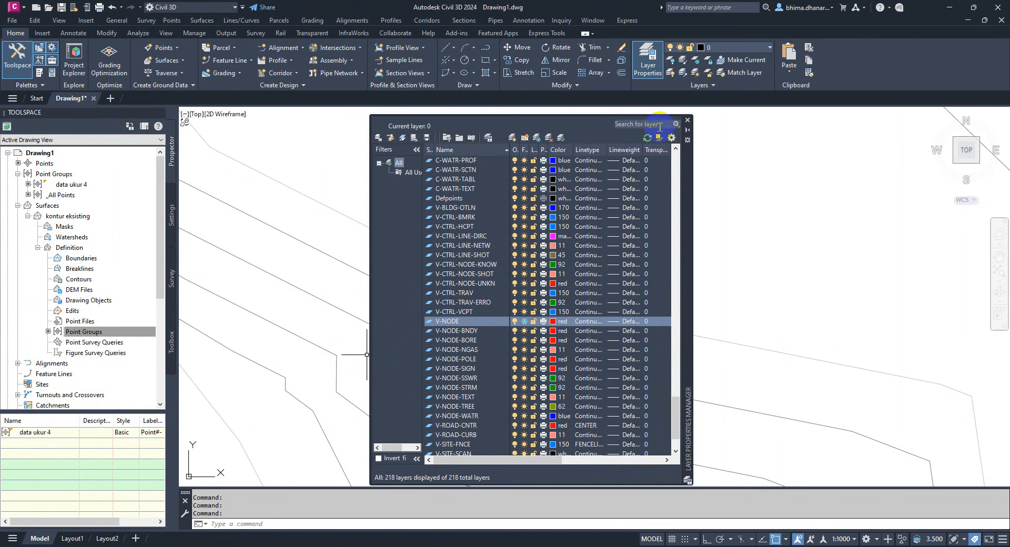
click(687, 120)
scroll(609, 304, down, 5)
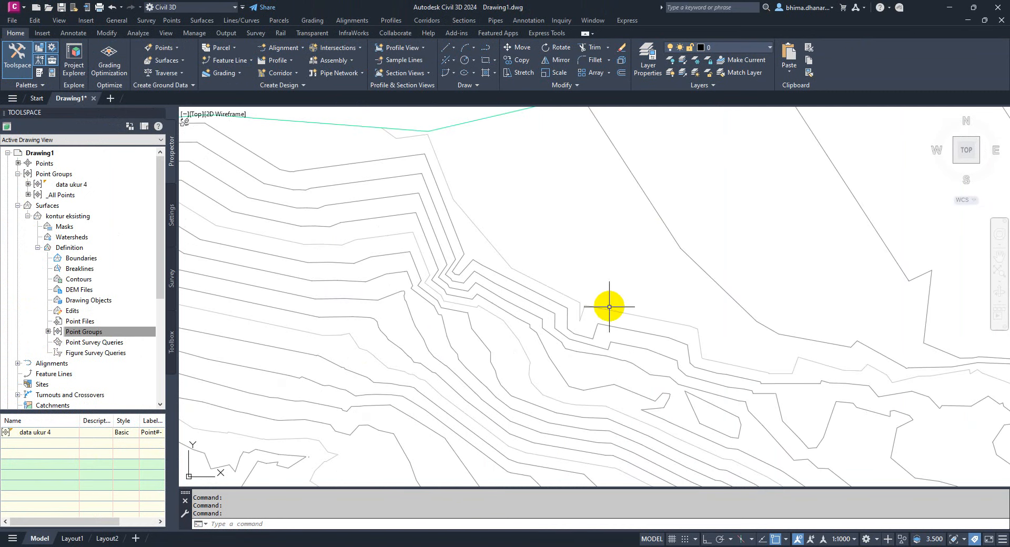
Turn off object snap for working on the contour surface
scroll(705, 322, up, 5)
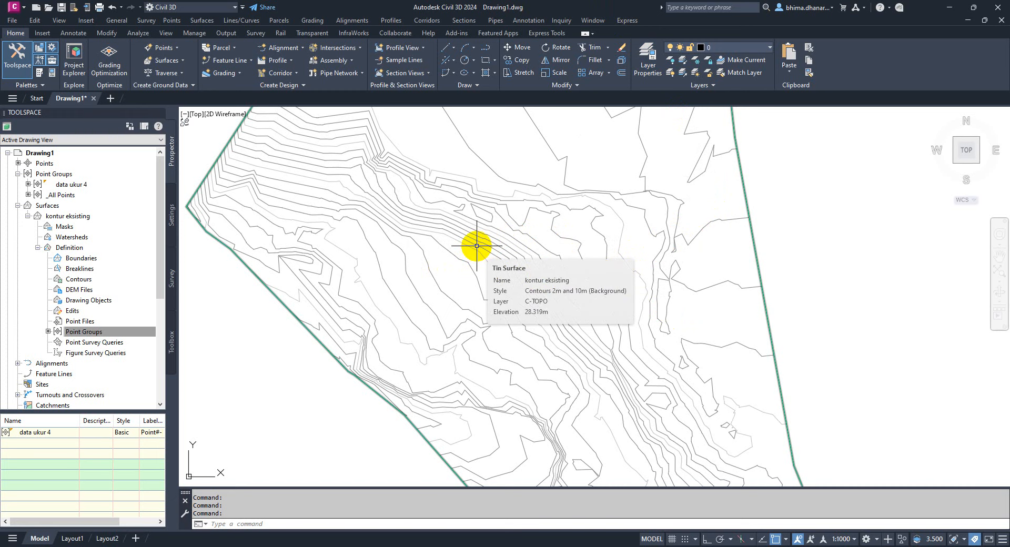
middle_drag(360, 219, 383, 322)
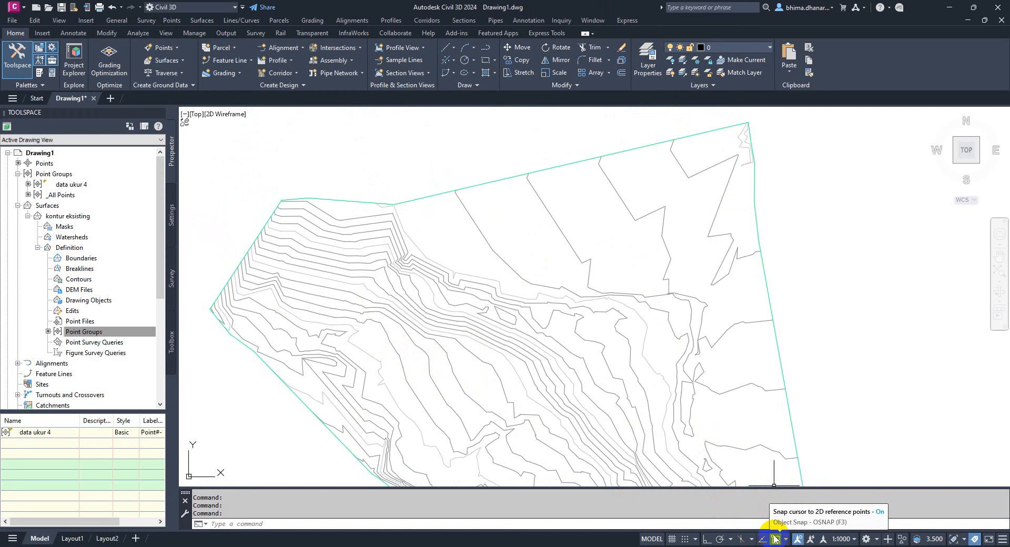
click(774, 538)
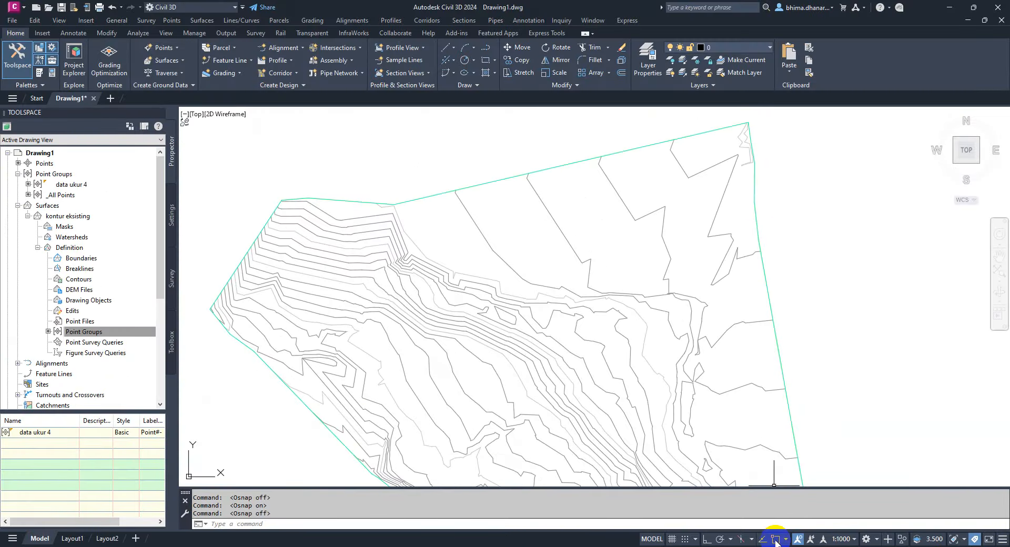
Draw a two-segment polyline across the contours from the northwest corner to a bend in the upper middle and down to the southern end
scroll(494, 259, down, 2)
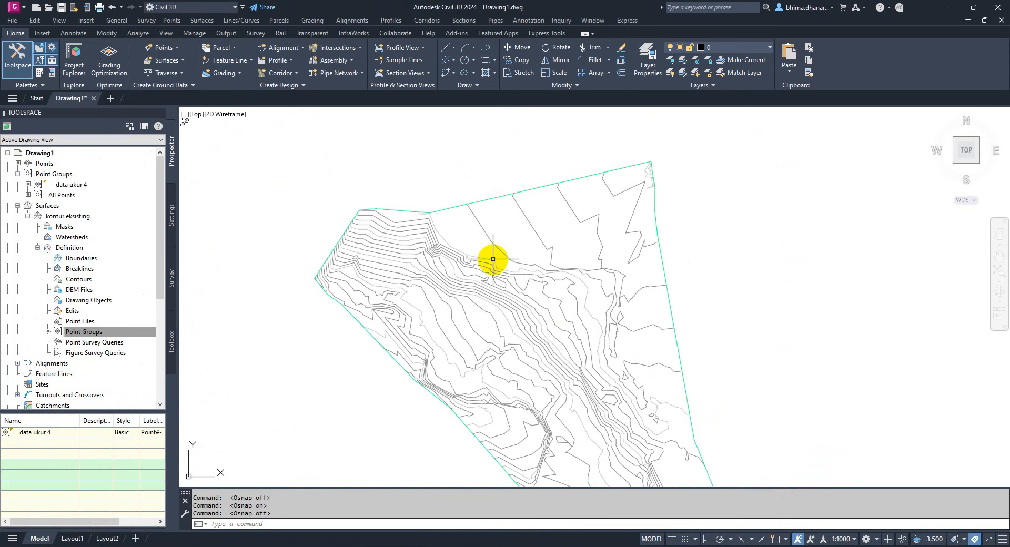
mouse_move(492, 279)
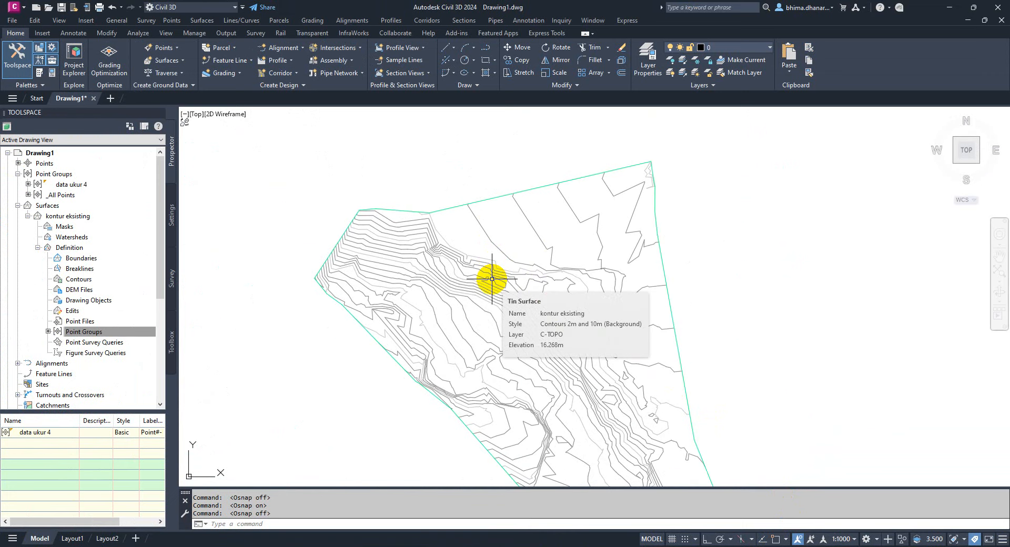
middle_drag(512, 314, 469, 271)
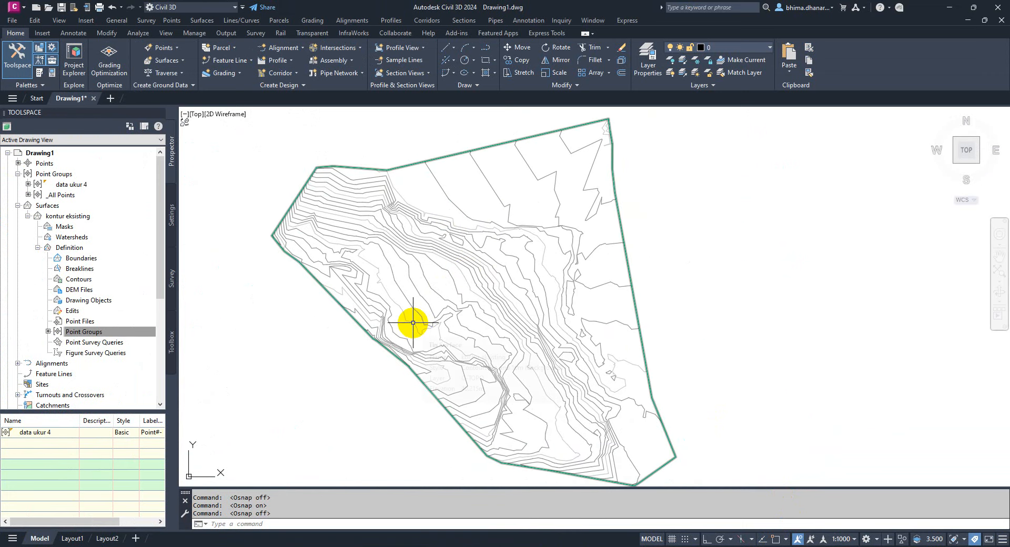
text(pl)
key(Return)
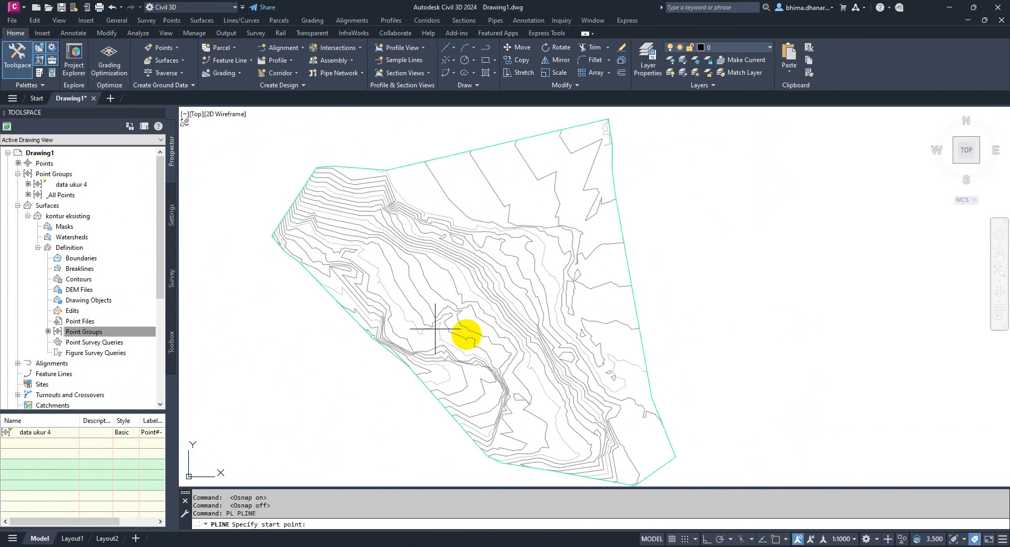
click(313, 208)
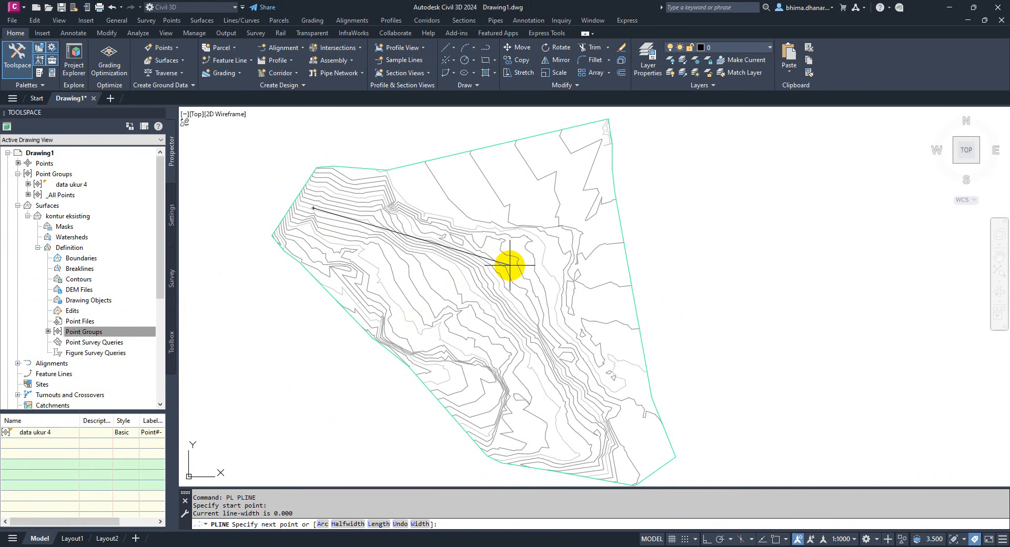
click(524, 262)
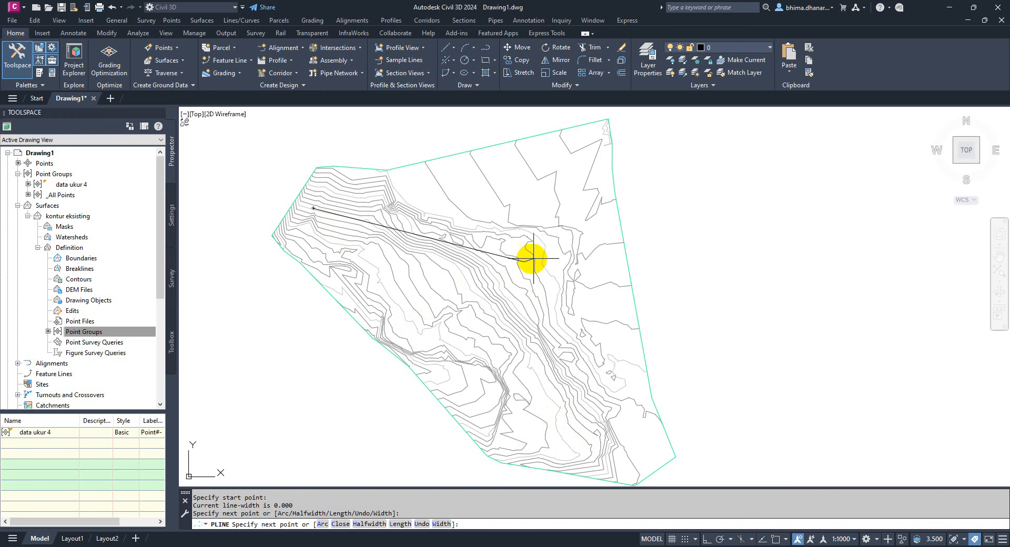
scroll(521, 266, up, 5)
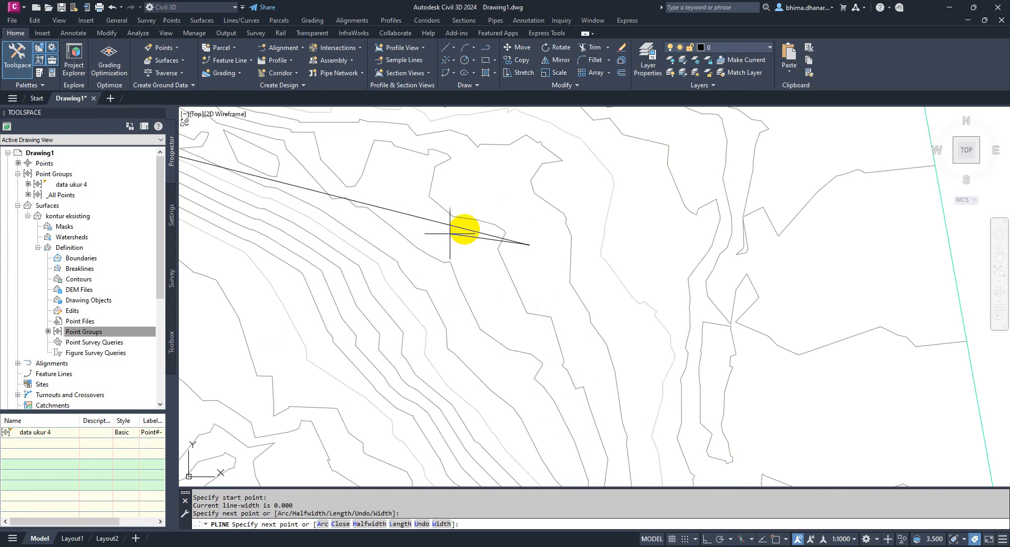
scroll(535, 185, down, 5)
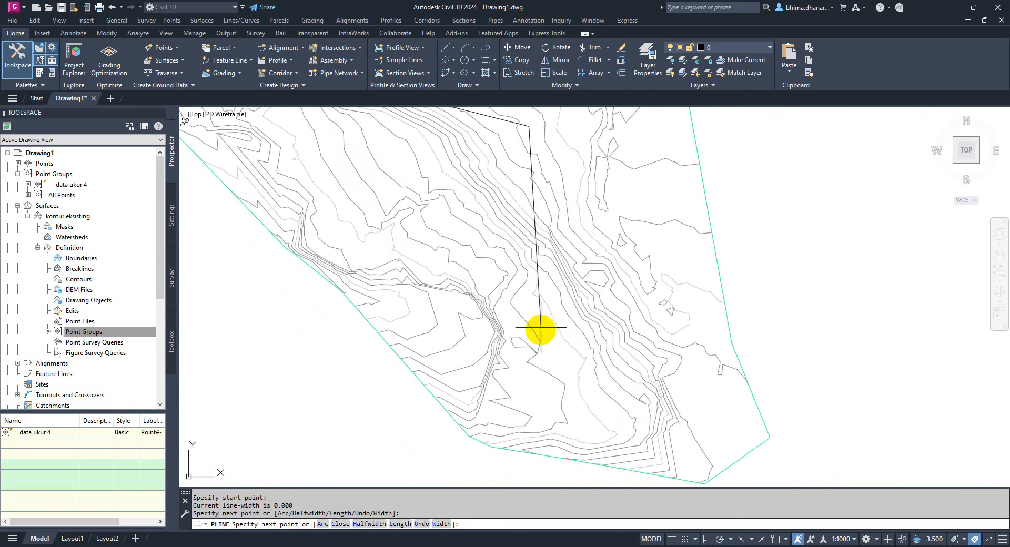
click(573, 436)
key(Return)
scroll(479, 410, down, 2)
Select the polyline and examine the contours around its bend and along both segments
click(492, 251)
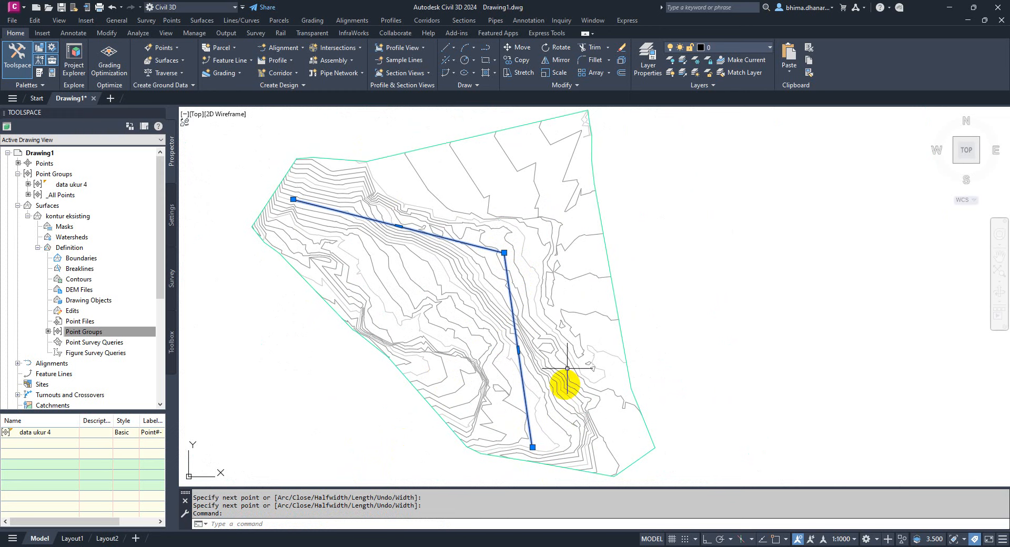
scroll(473, 257, up, 2)
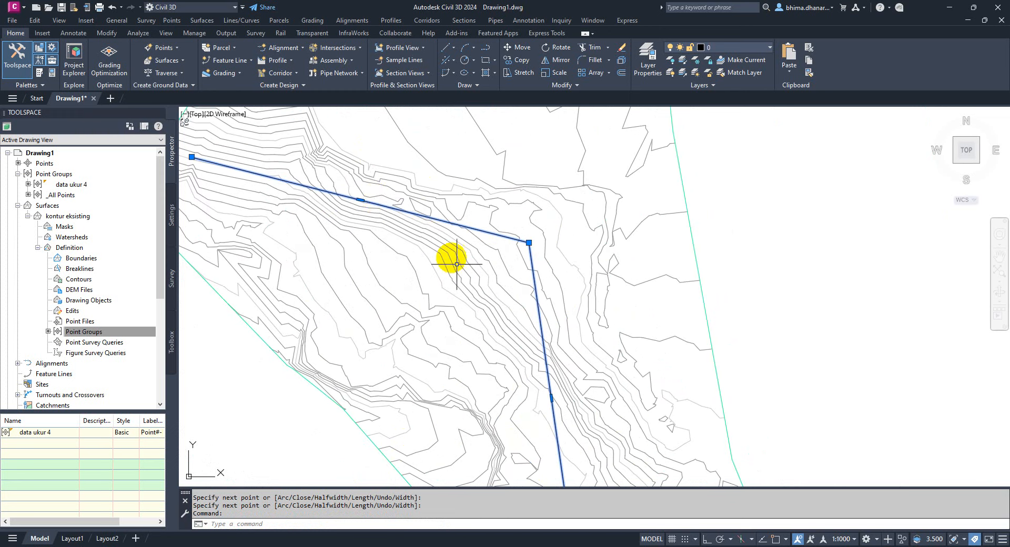
scroll(525, 229, down, 2)
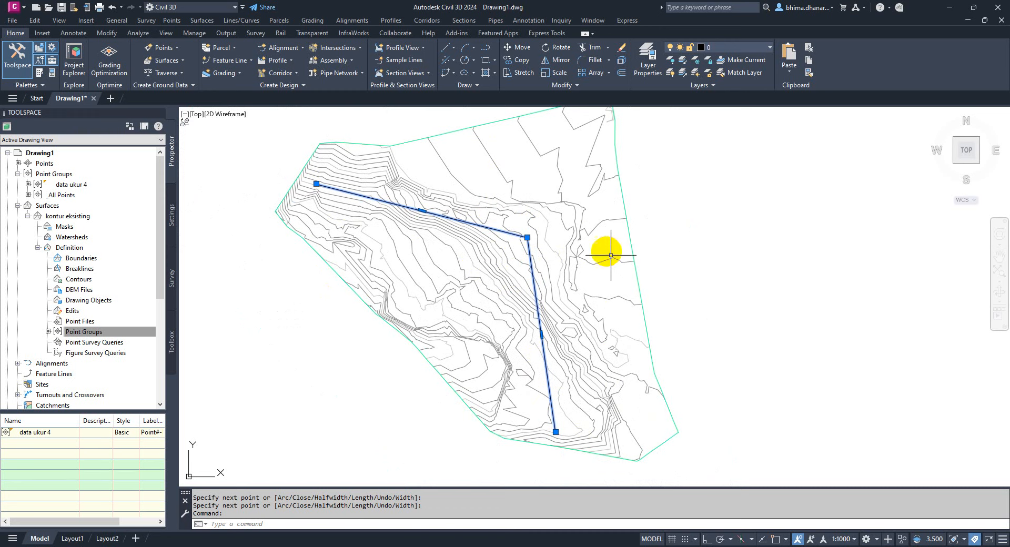
scroll(504, 236, up, 2)
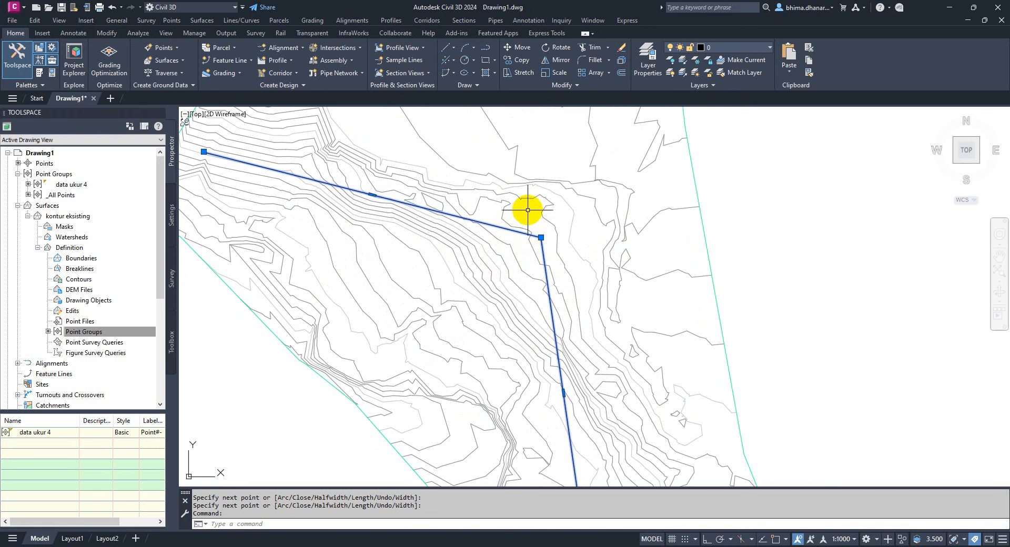
scroll(528, 209, down, 2)
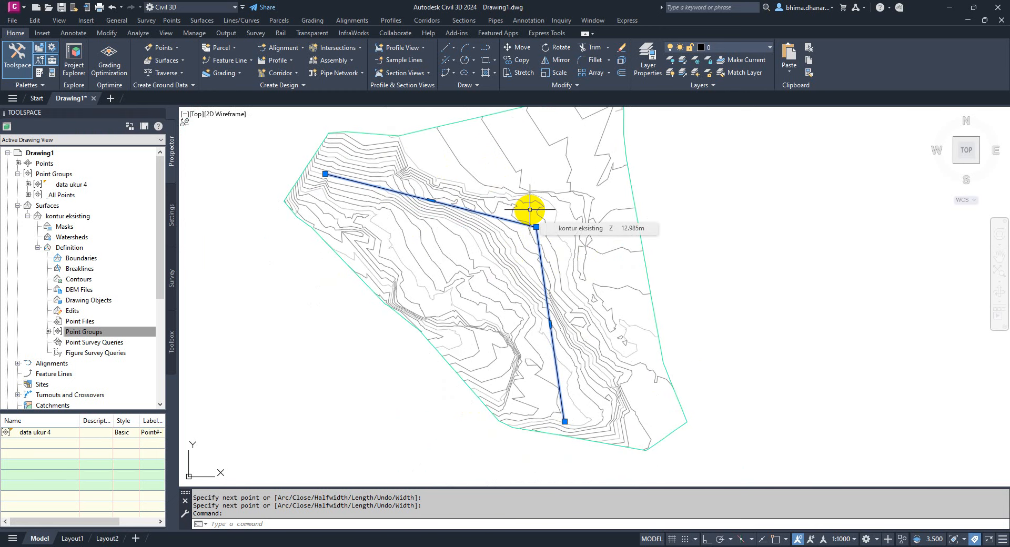
key(Escape)
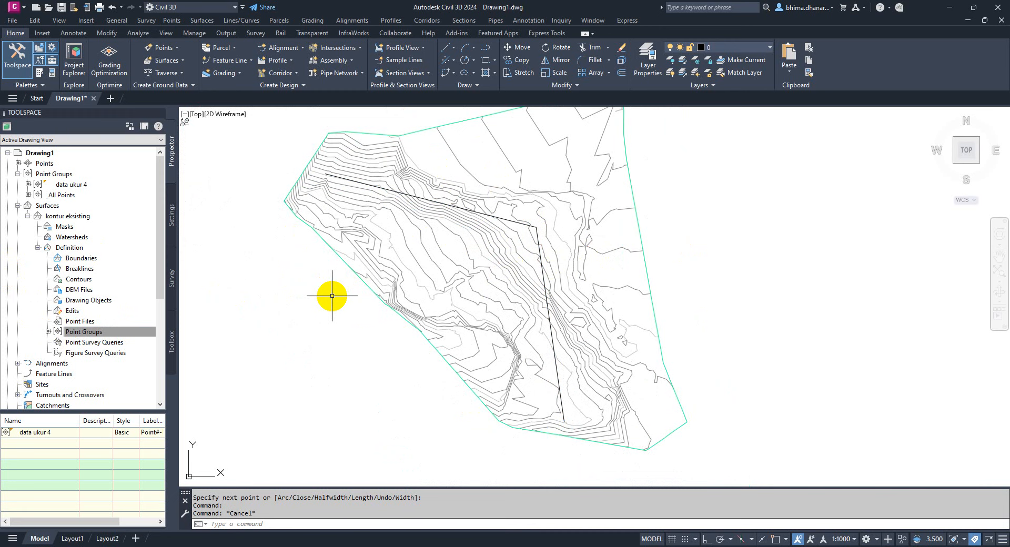
Undo the view changes and the polyline drawn across the contours
key(ctrl+z)
key(ctrl+z)
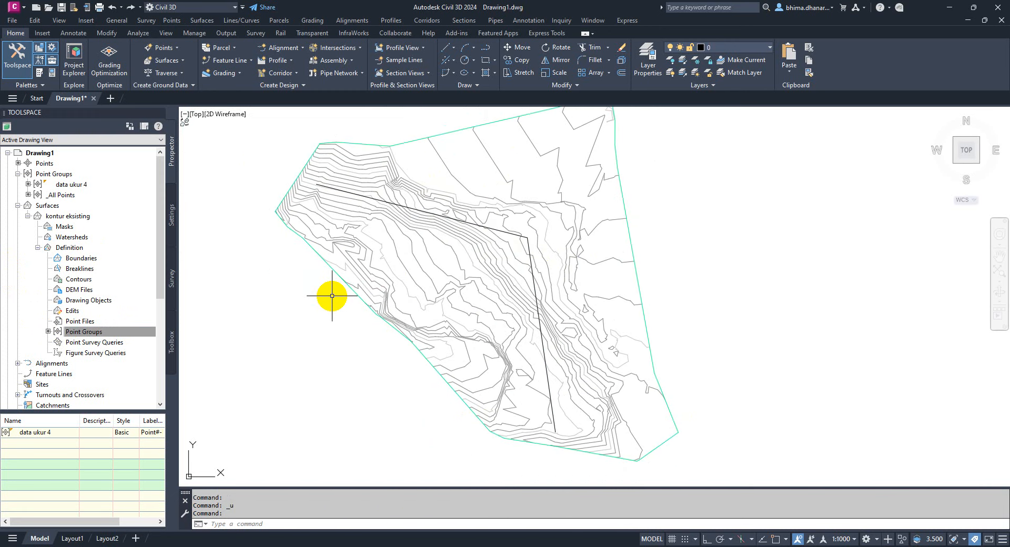
key(ctrl+z)
key(ctrl+z)
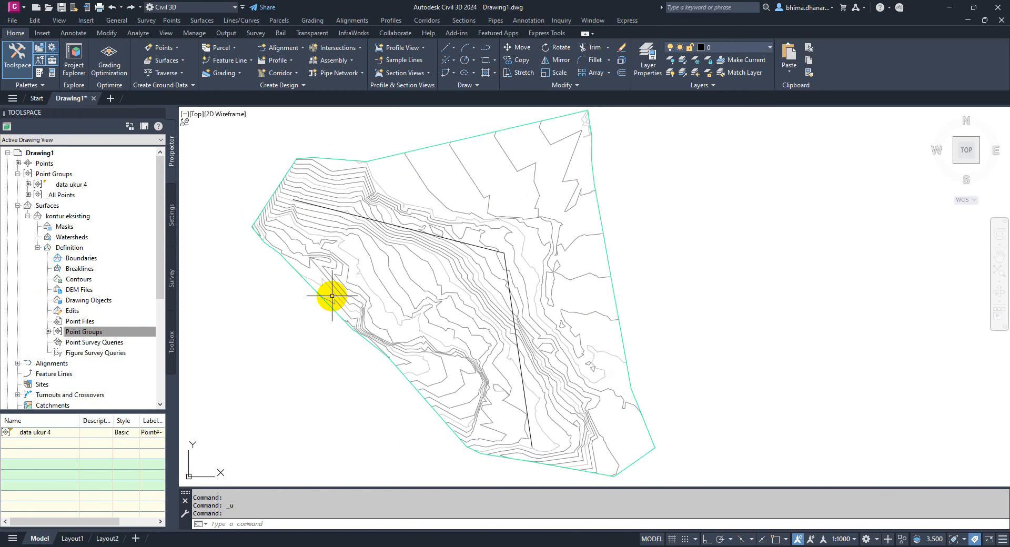
key(ctrl+z)
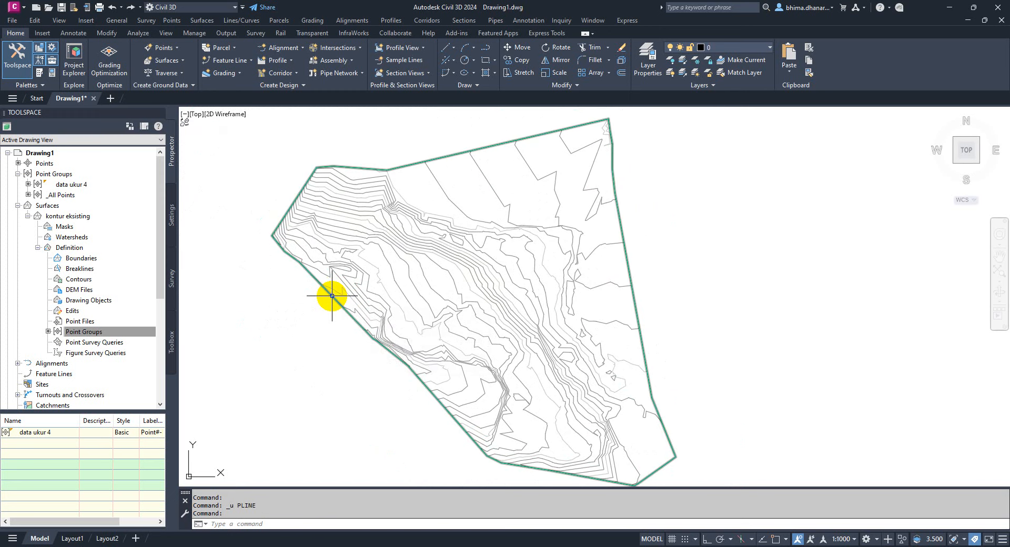
Draw a second trial polyline with one bend from the northwest contours to the southern end, and erase it
click(485, 47)
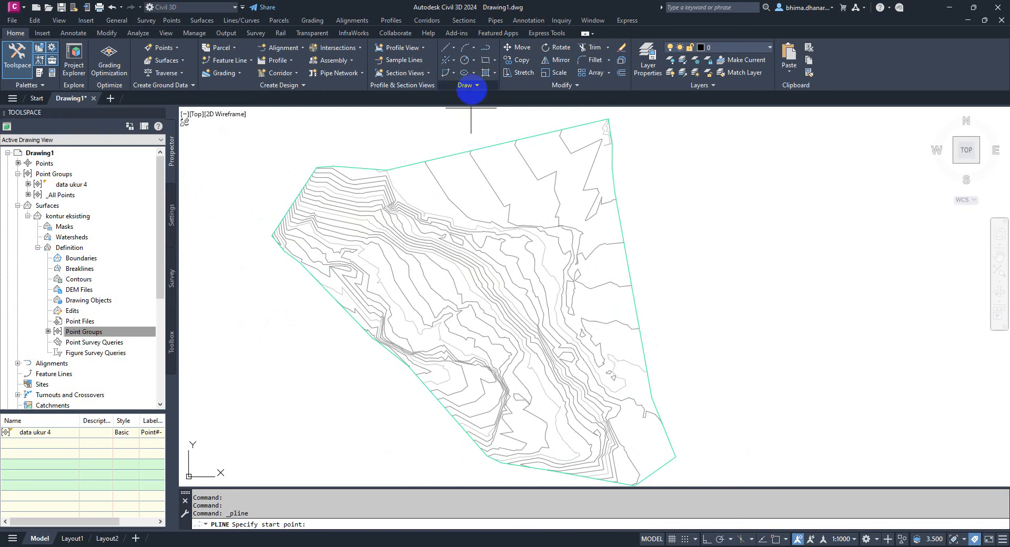
click(326, 217)
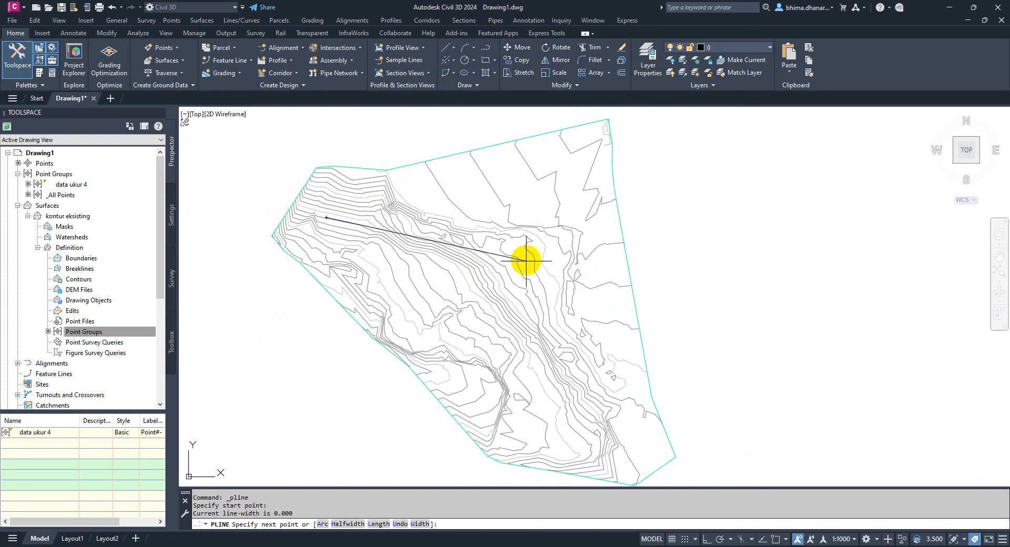
click(554, 456)
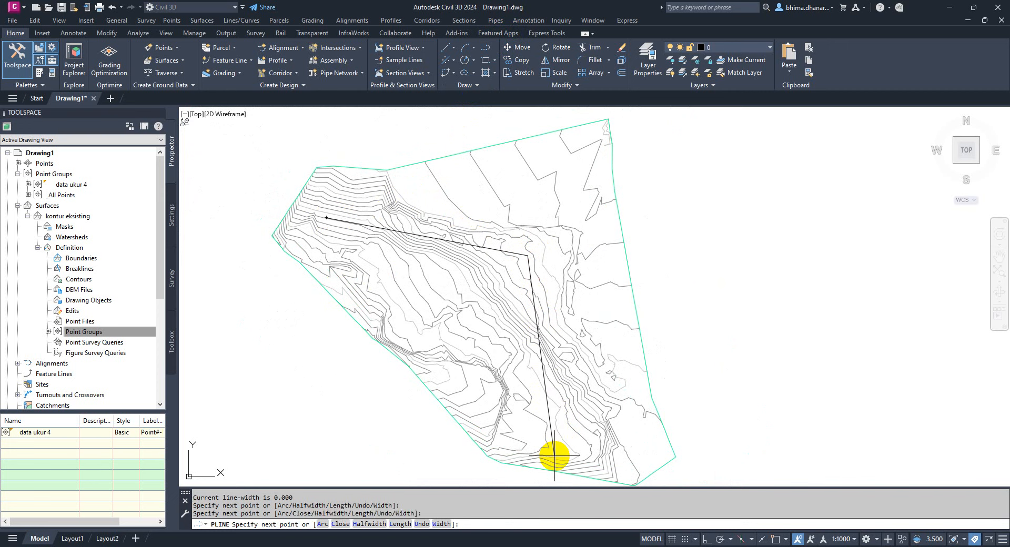
key(Return)
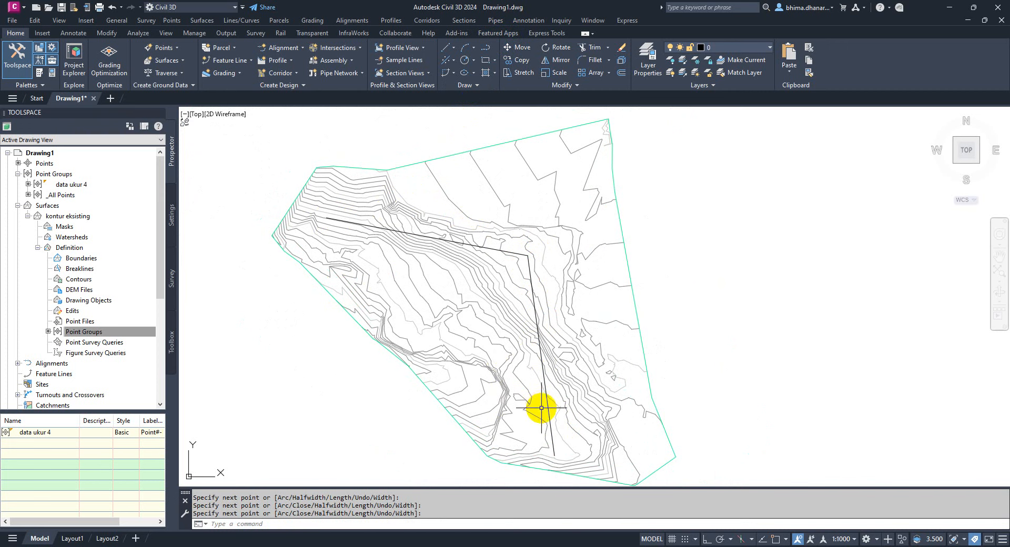
click(547, 410)
key(Delete)
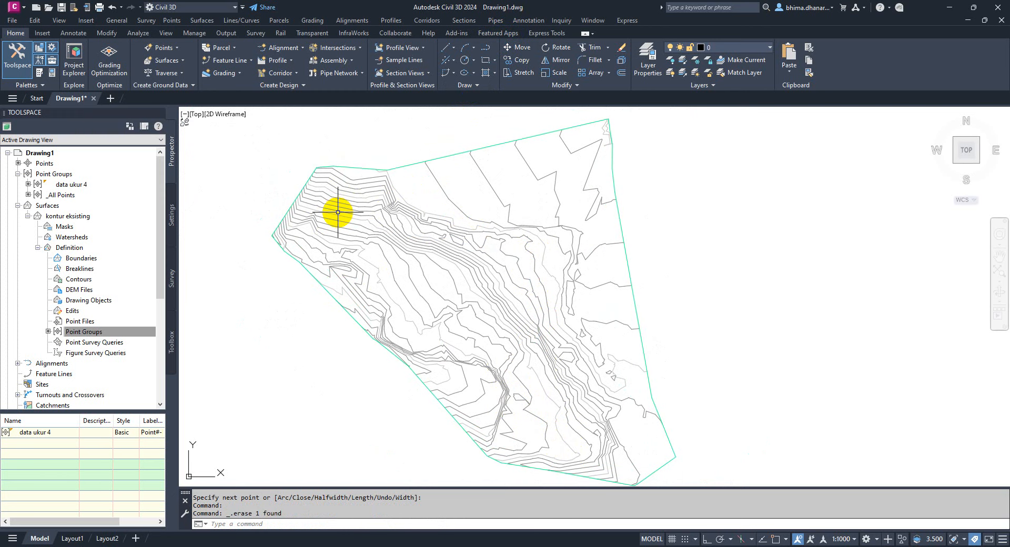
Draw a marker circle of about 5.5 m radius on the contours near the surface's northwest corner
text(c)
key(Return)
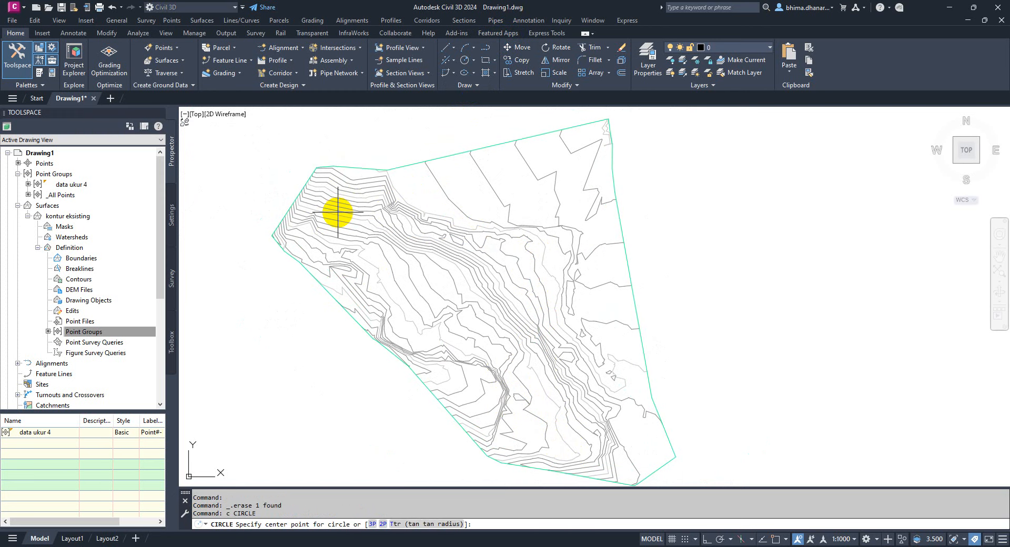
scroll(316, 205, up, 4)
click(318, 214)
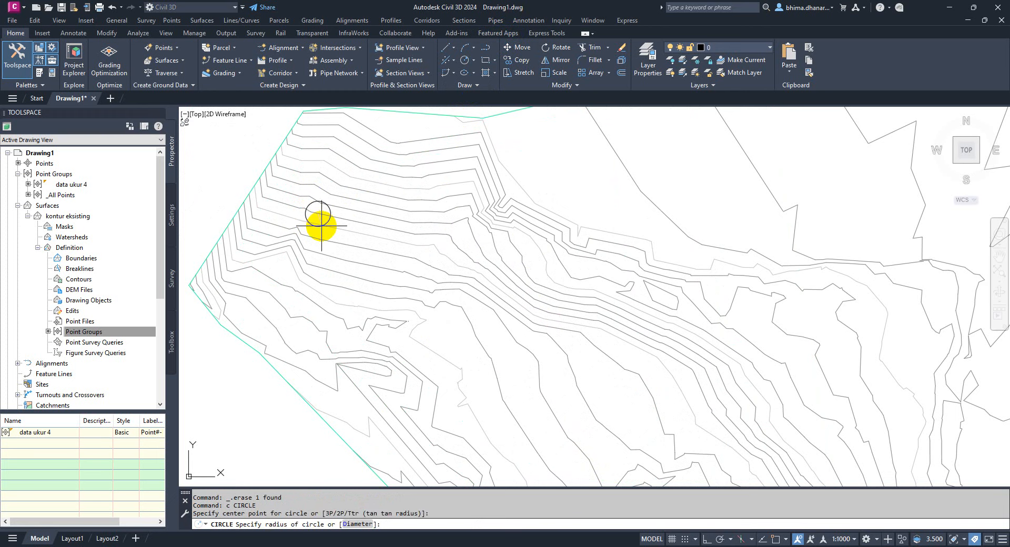
scroll(316, 184, down, 2)
Draw a second marker circle of about 5.9 m radius on the flat area near the surface's southern end
text(c)
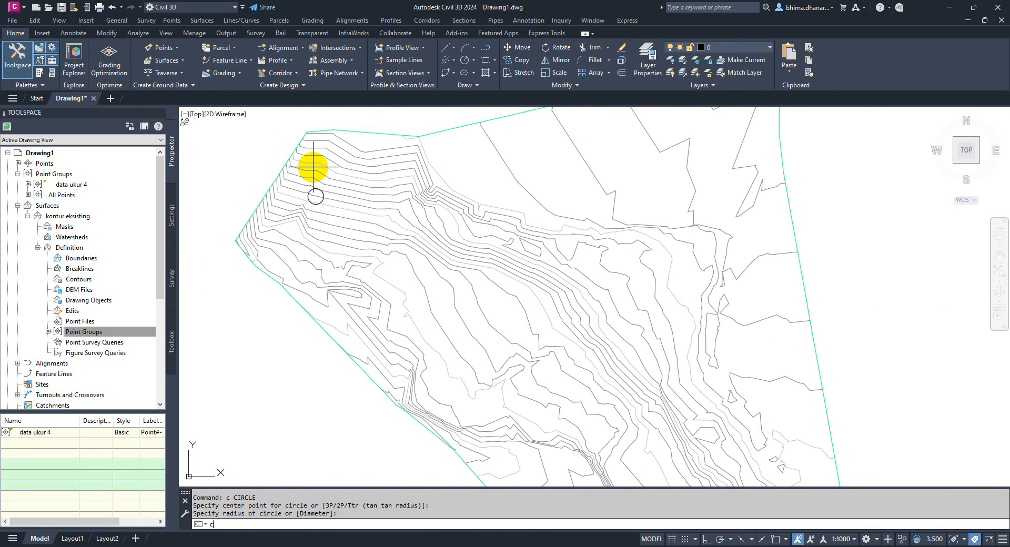
key(Return)
scroll(379, 157, down, 3)
scroll(577, 432, up, 5)
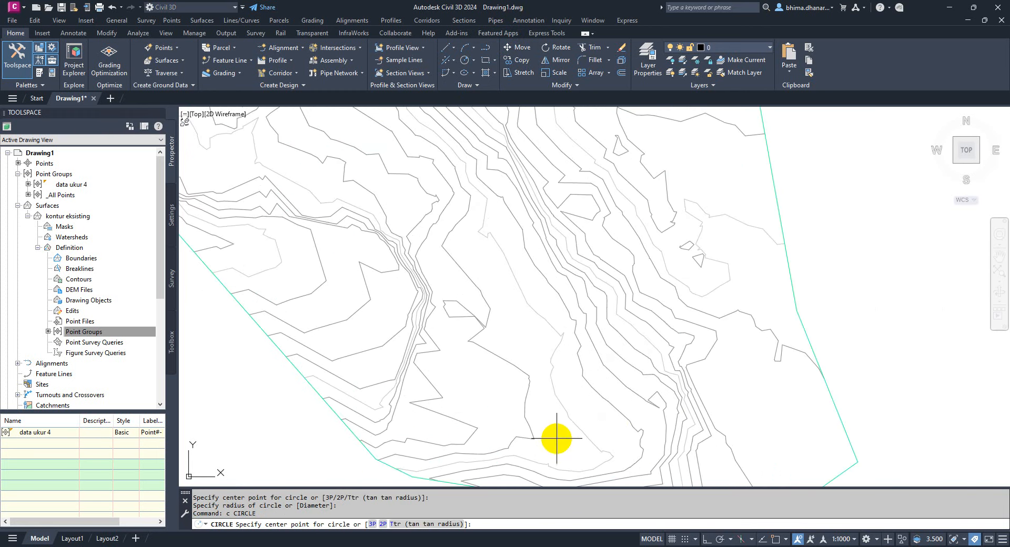
scroll(550, 434, down, 3)
scroll(551, 445, up, 3)
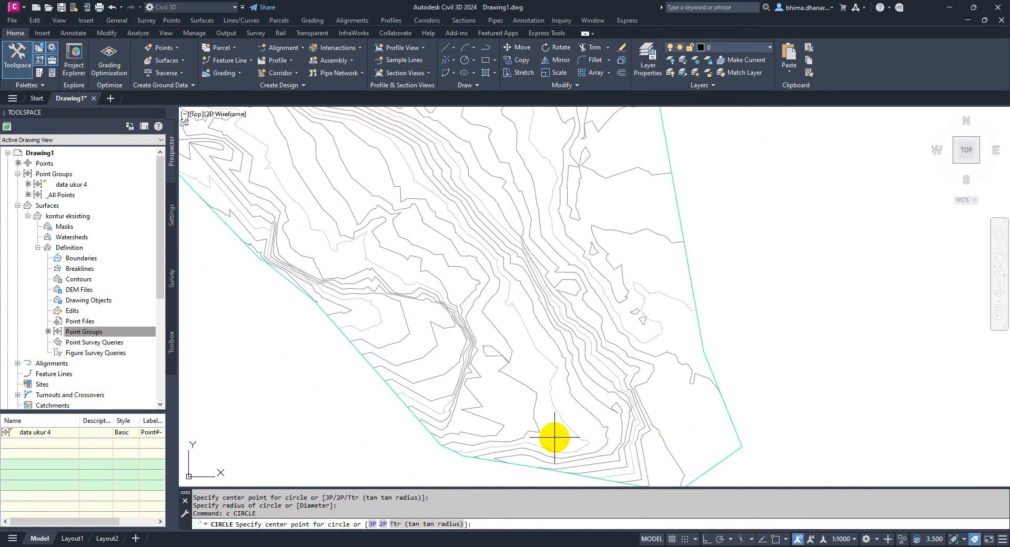
click(554, 436)
scroll(551, 430, down, 3)
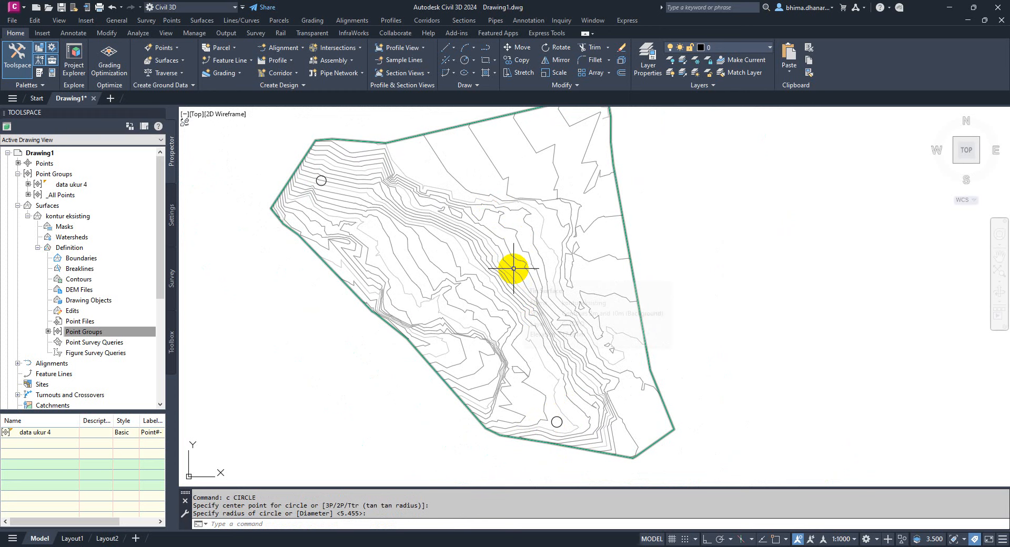
Draw a third, similar-sized marker circle between the other two, on the open contours northeast of the steep slope
key(Return)
key(Return)
scroll(535, 223, up, 2)
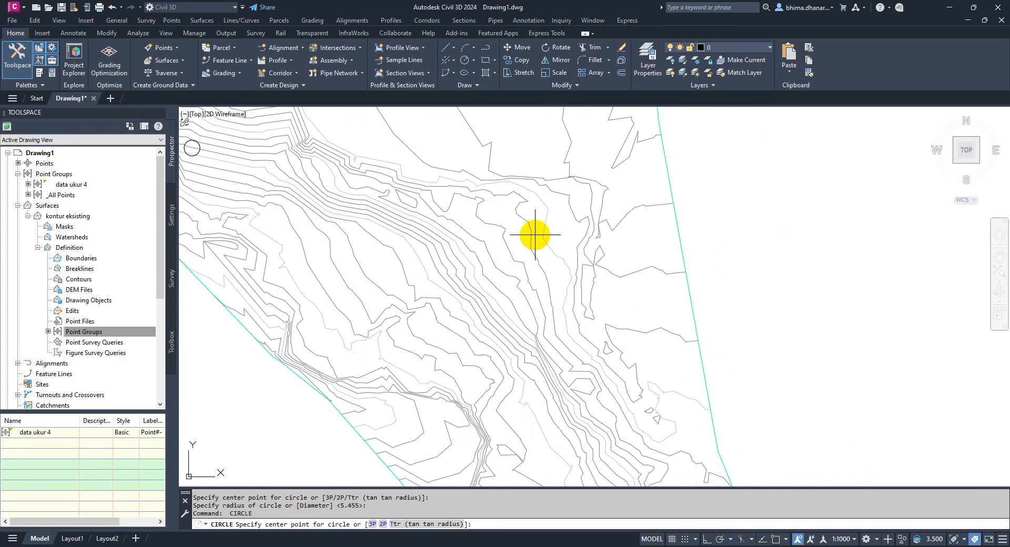
scroll(530, 242, up, 1)
scroll(519, 199, down, 3)
scroll(548, 345, up, 5)
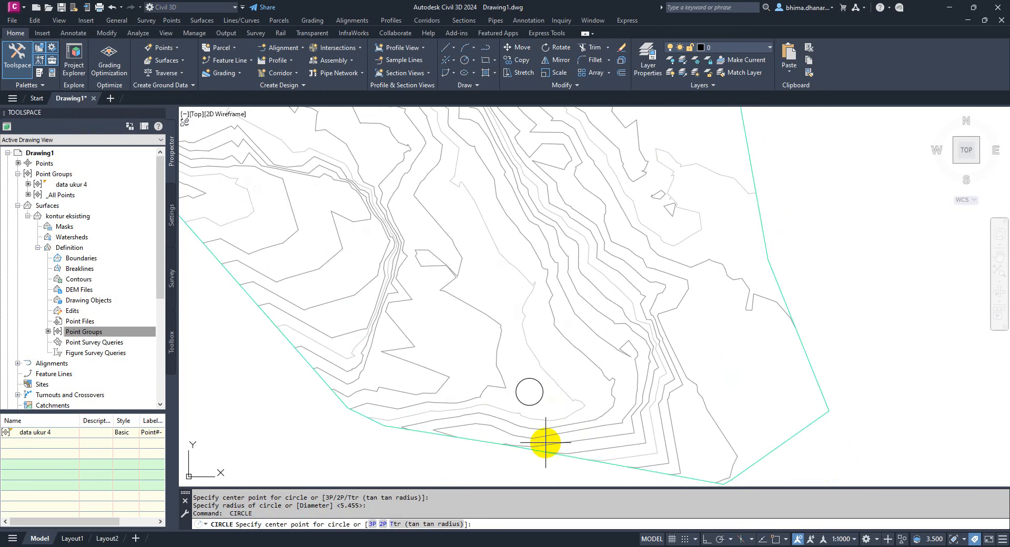
scroll(480, 232, down, 3)
scroll(472, 248, up, 2)
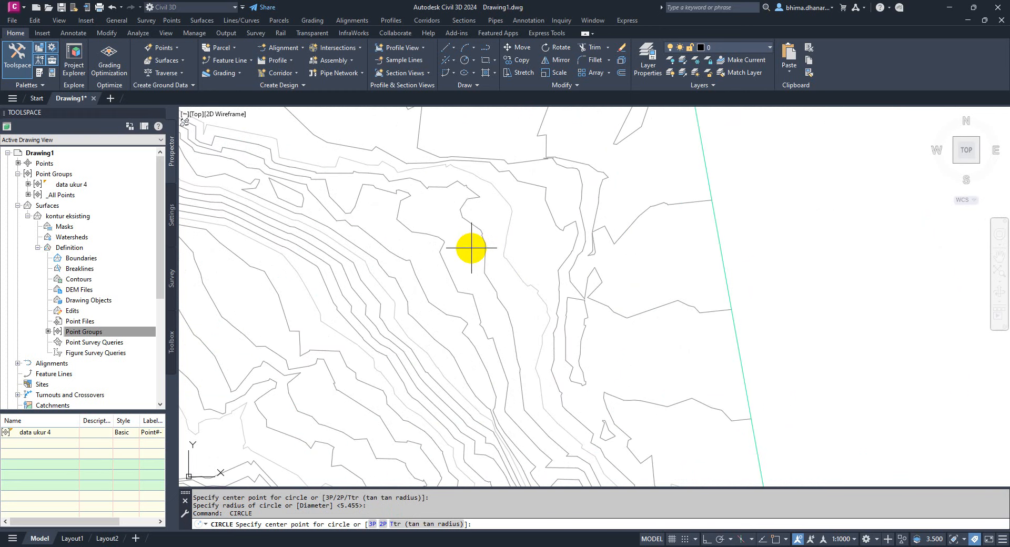
scroll(472, 248, down, 3)
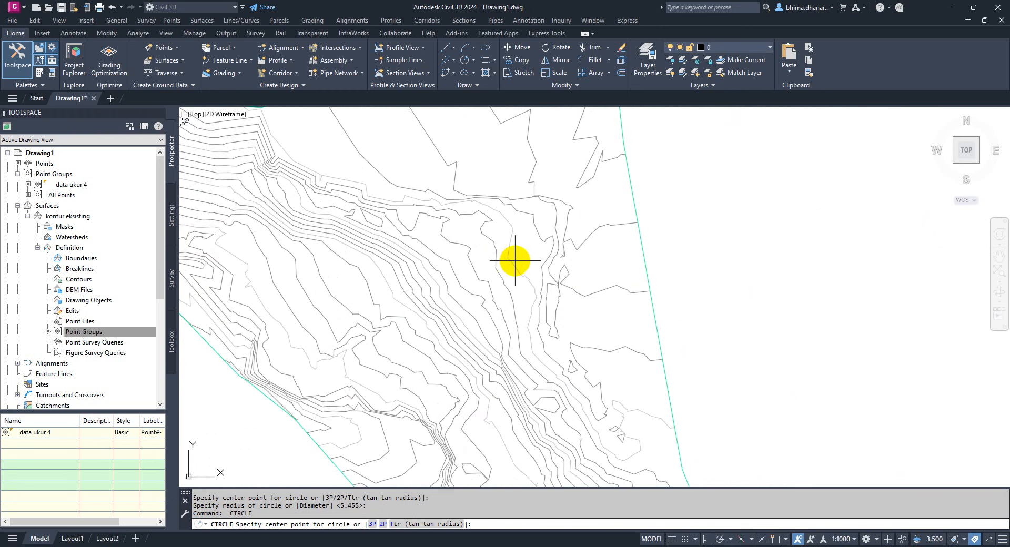
scroll(368, 226, down, 3)
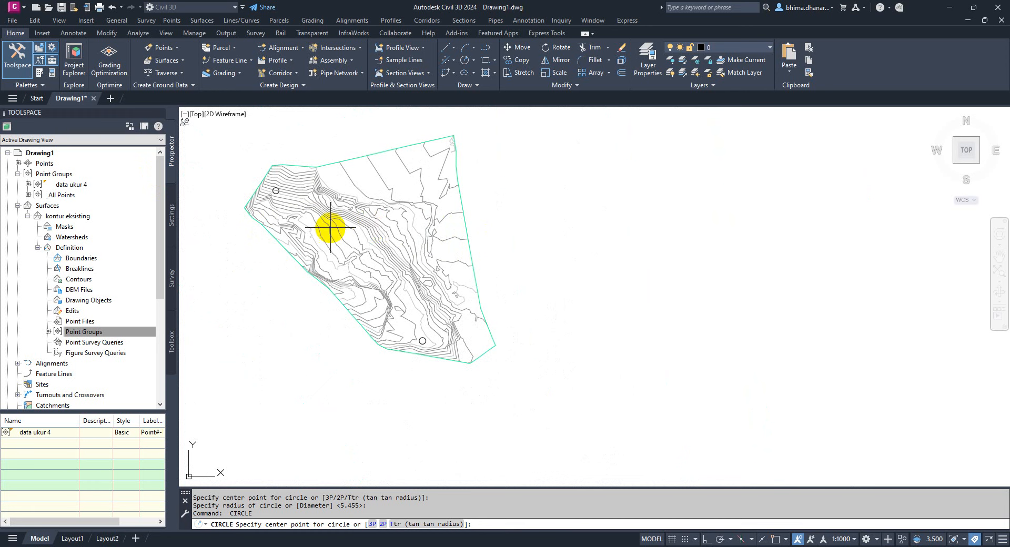
scroll(406, 354, up, 2)
scroll(500, 243, up, 3)
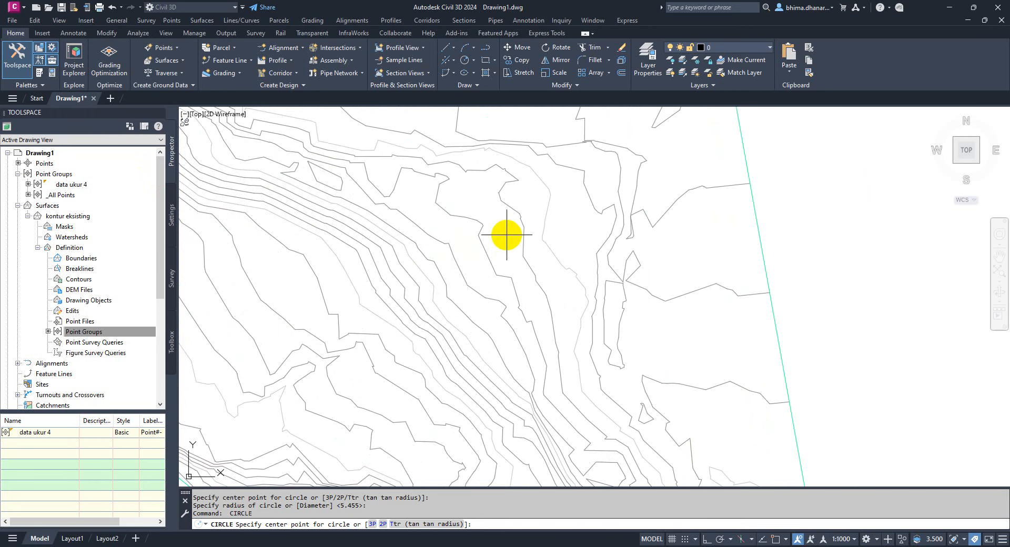
click(508, 224)
click(515, 235)
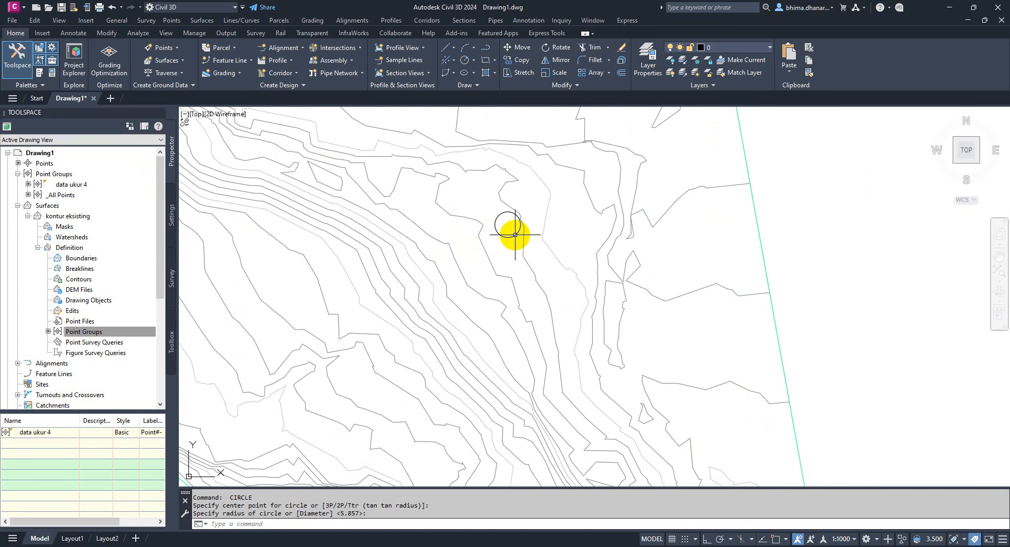
Start a new alignment with the Alignment Creation Tools and name it "Alinyemen Horisontal"
scroll(521, 236, down, 4)
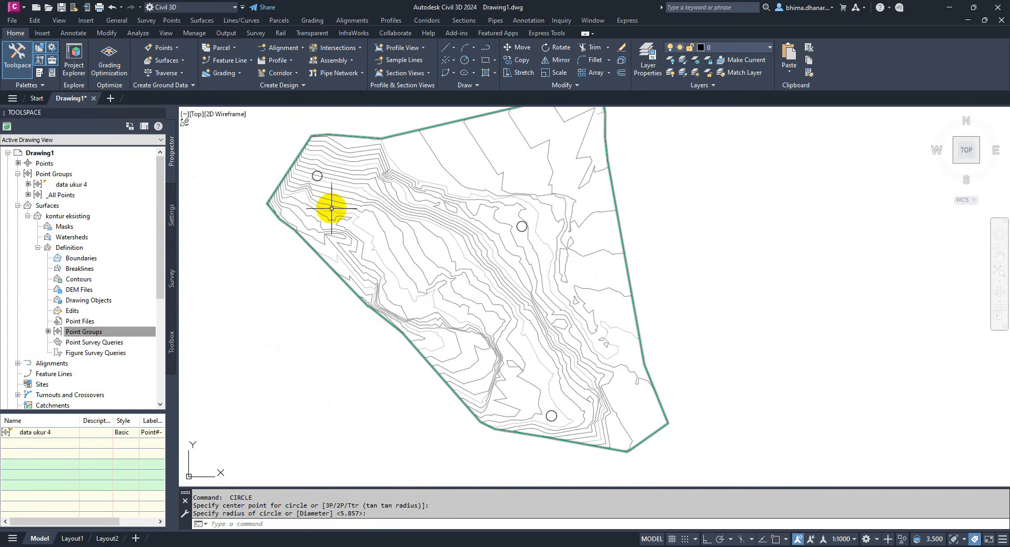
scroll(331, 207, up, 2)
scroll(308, 160, down, 2)
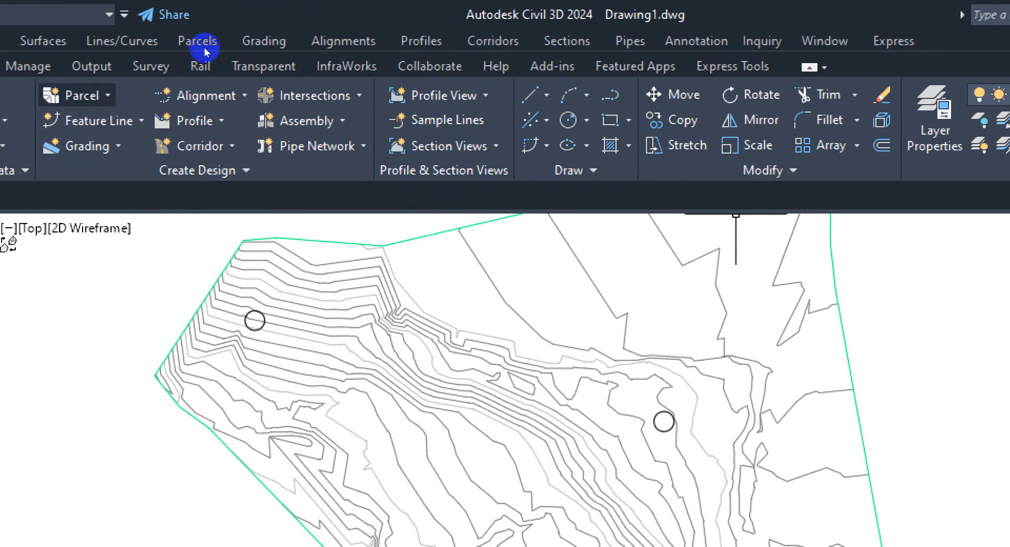
click(244, 96)
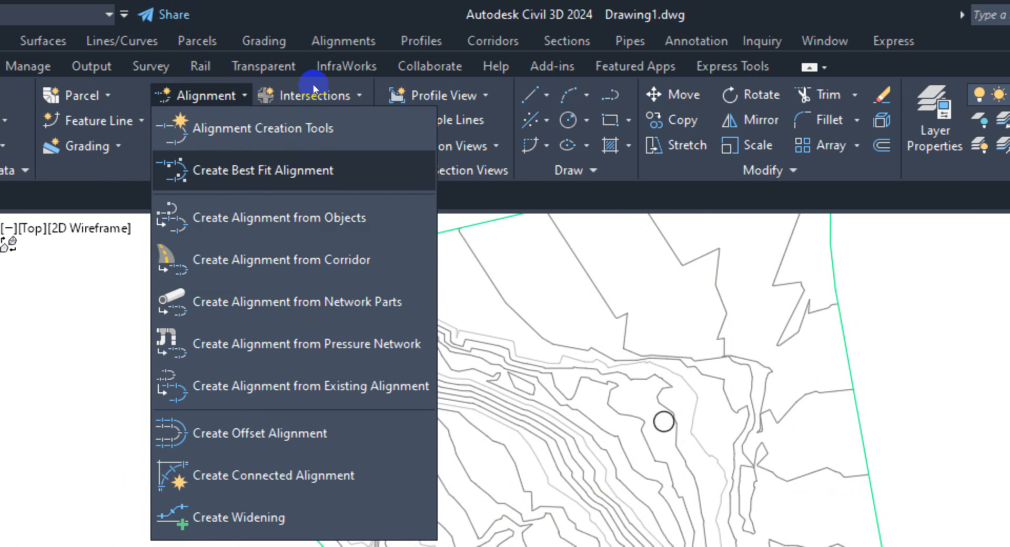
click(300, 3)
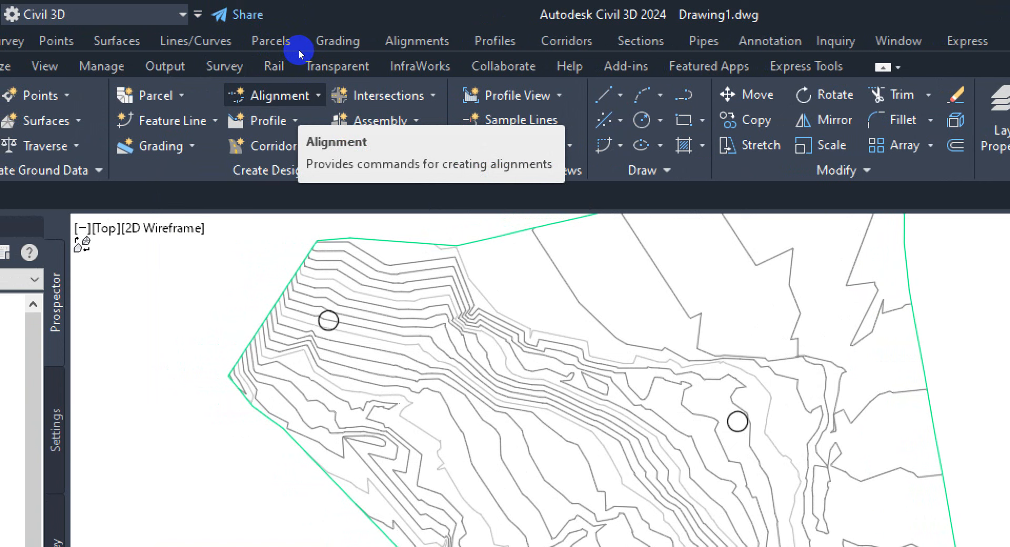
click(299, 96)
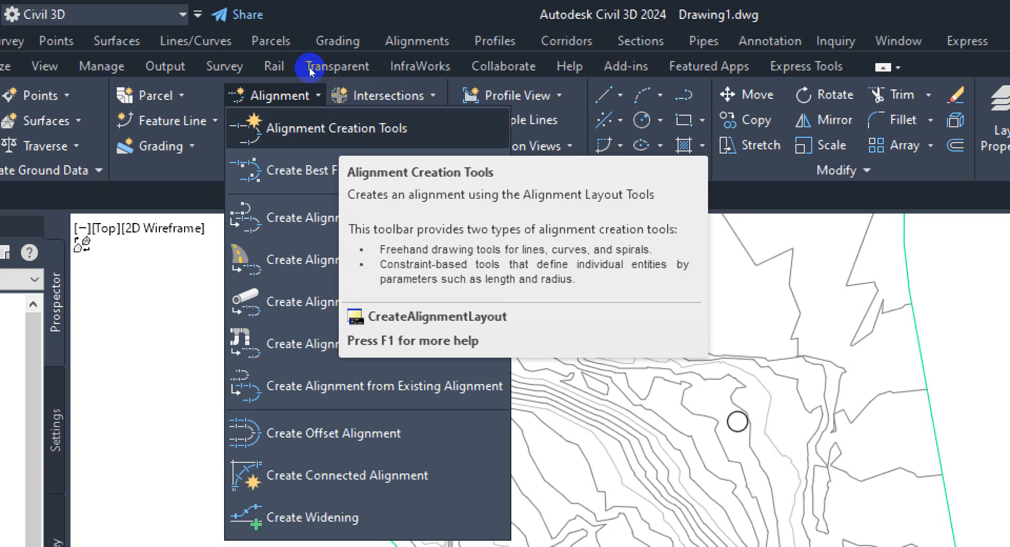
click(345, 139)
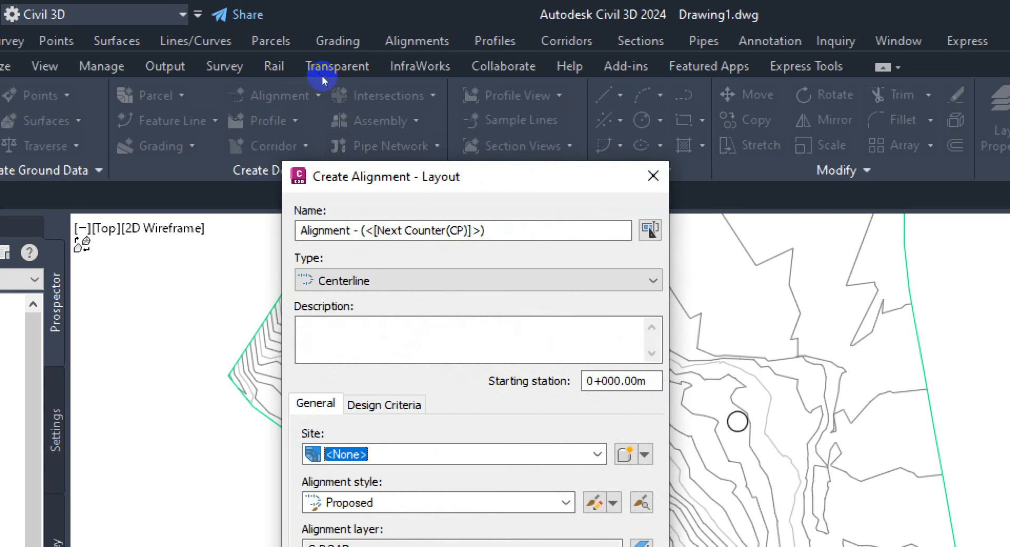
drag(323, 88, 314, 8)
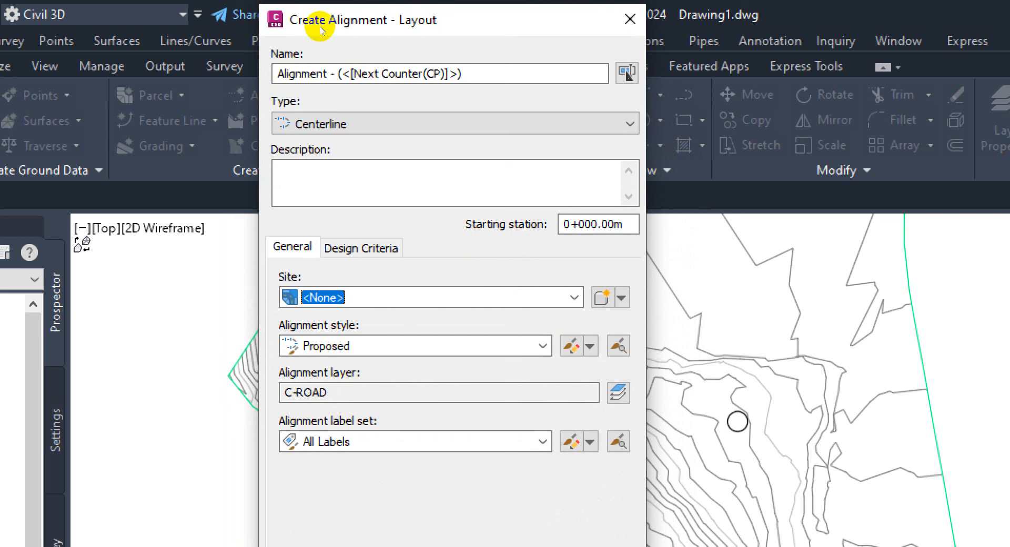
drag(393, 36, 281, 37)
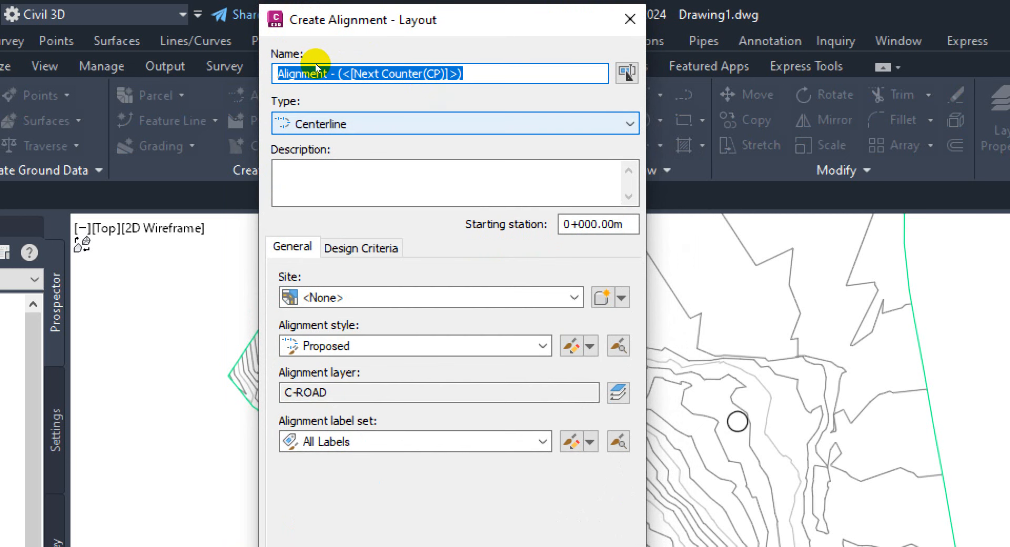
text(Alinyemen Horison)
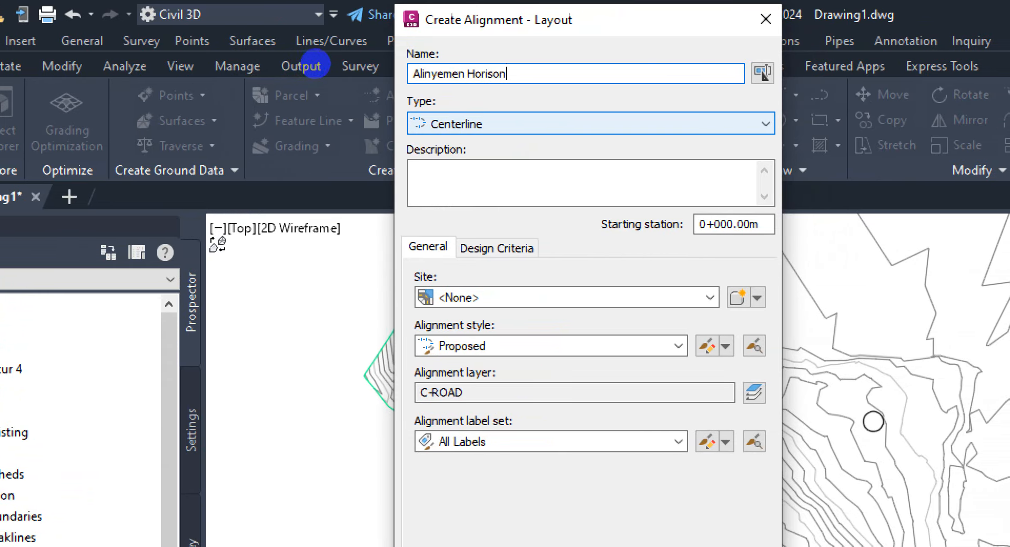
text(tal)
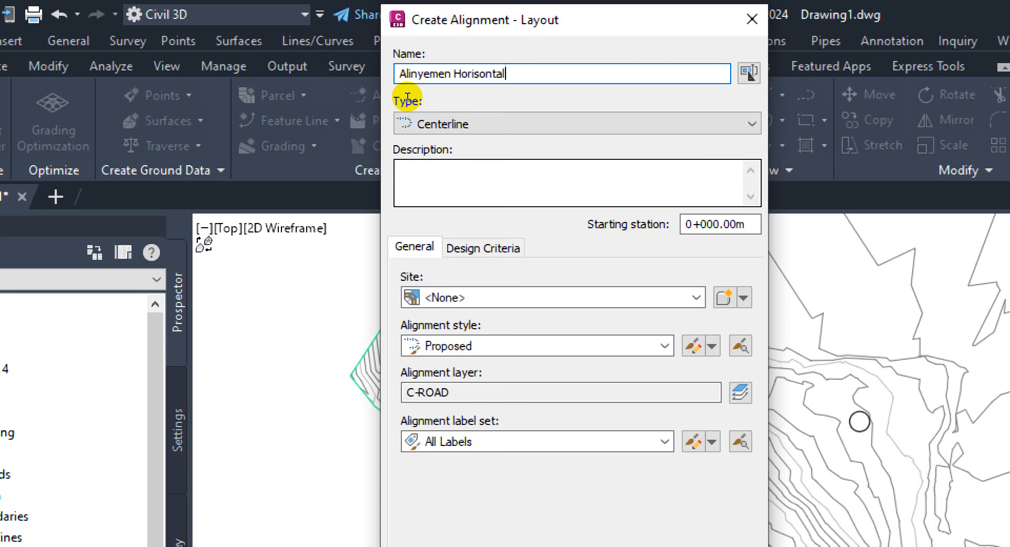
Look through the available alignment types, including Offset, Curb Return and Rail, and keep Centerline
key(Tab)
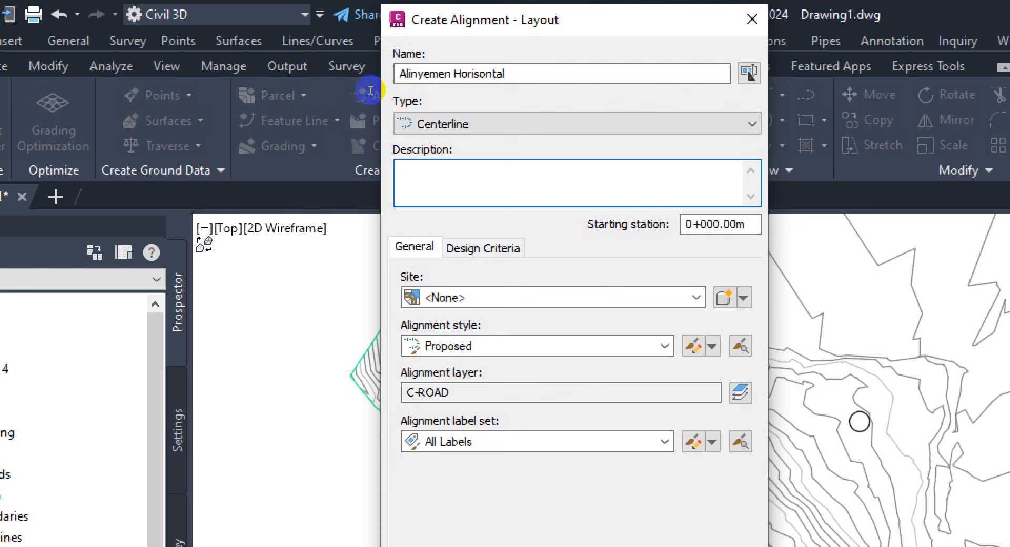
key(shift+Tab)
key(alt+Down)
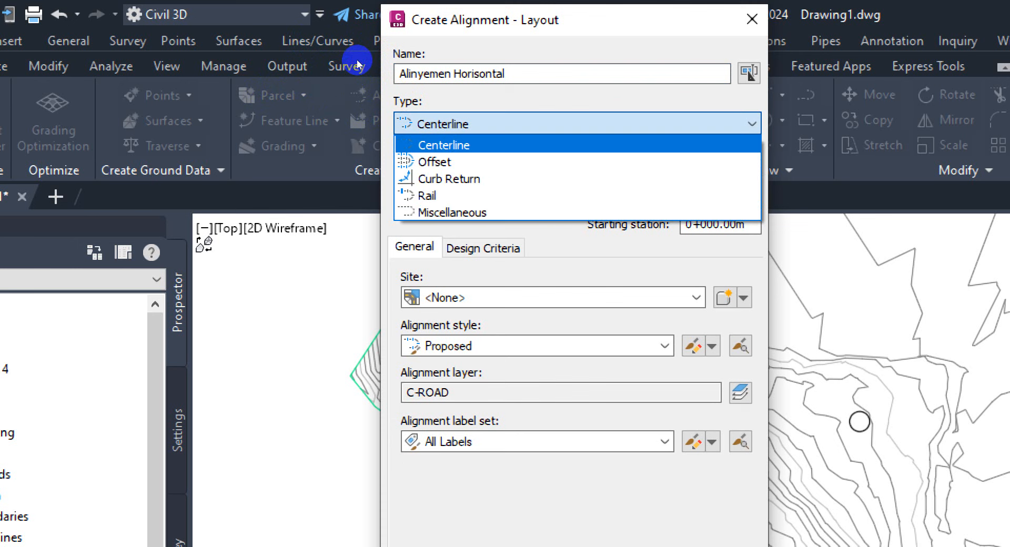
key(Return)
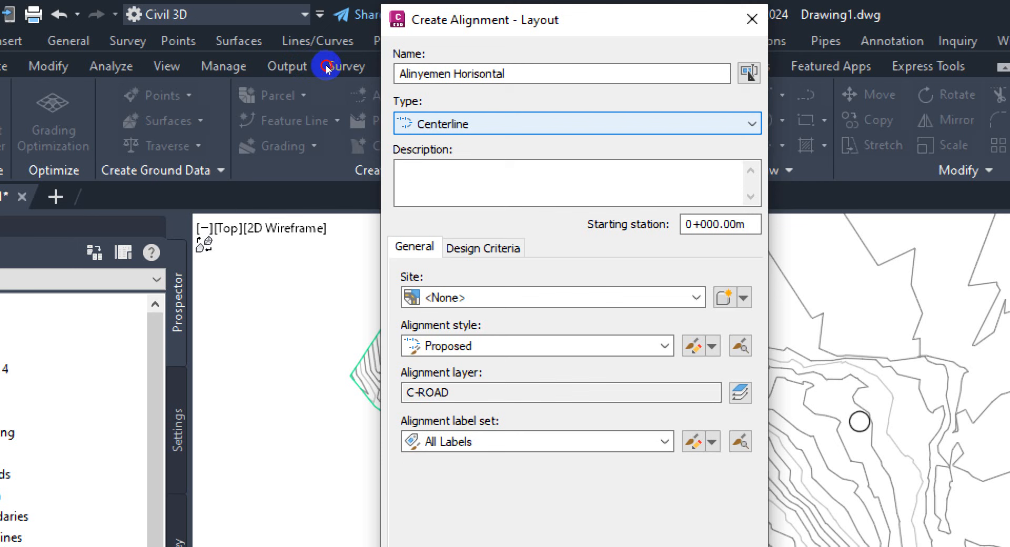
key(alt+Down)
key(Down)
key(Down)
key(Down)
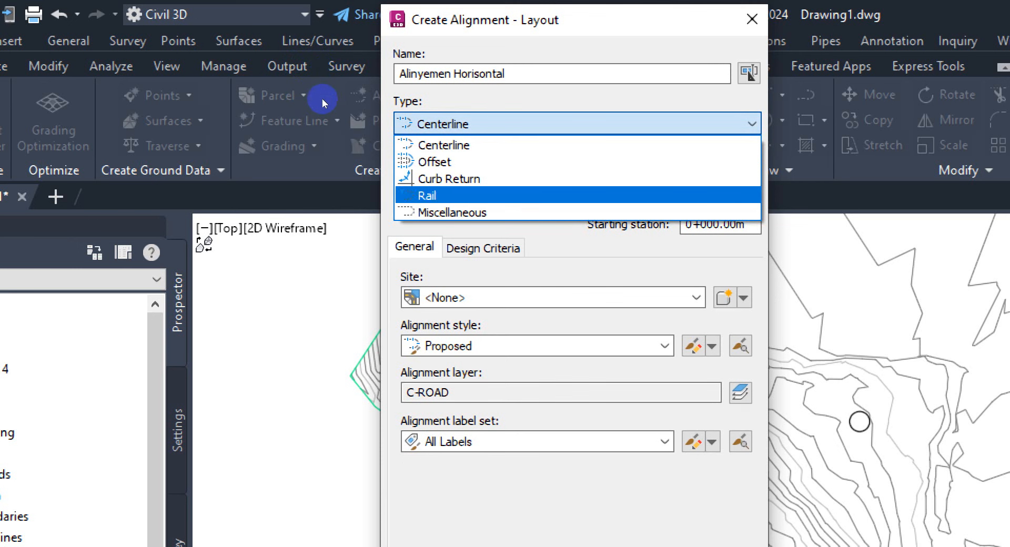
key(Home)
key(Return)
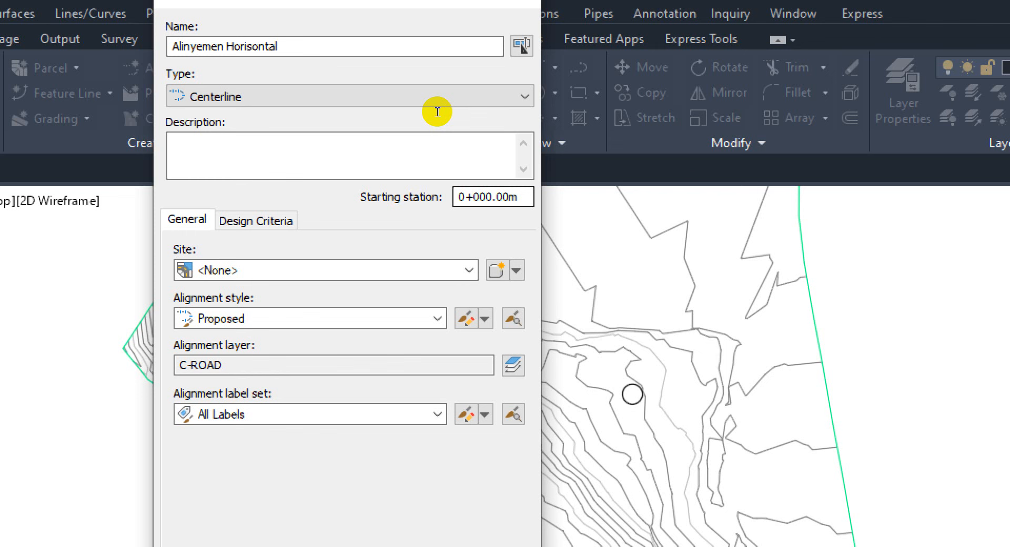
Keep the starting station at 0+000.00m and the design speed at 100 km/h, and enable criteria-based design
click(424, 112)
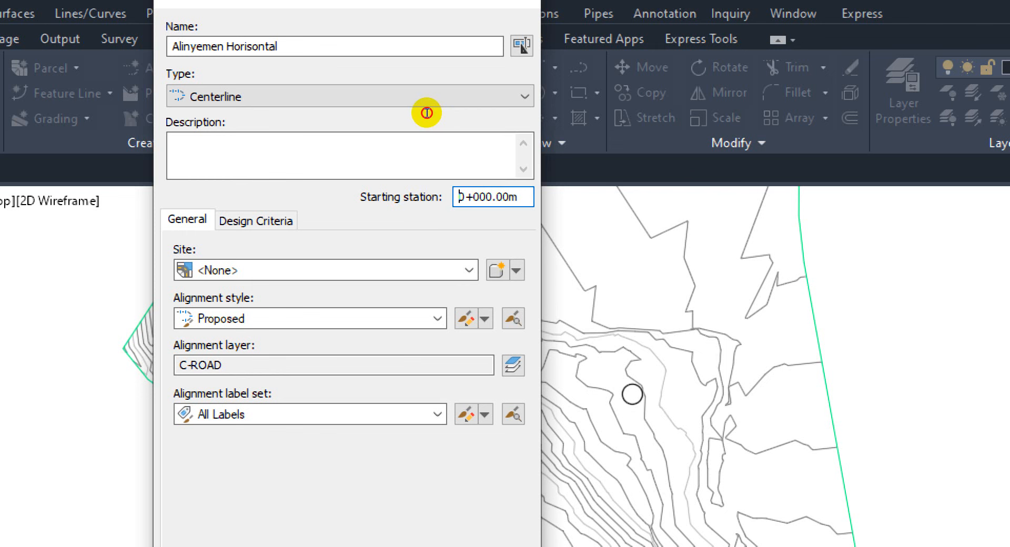
text(00)
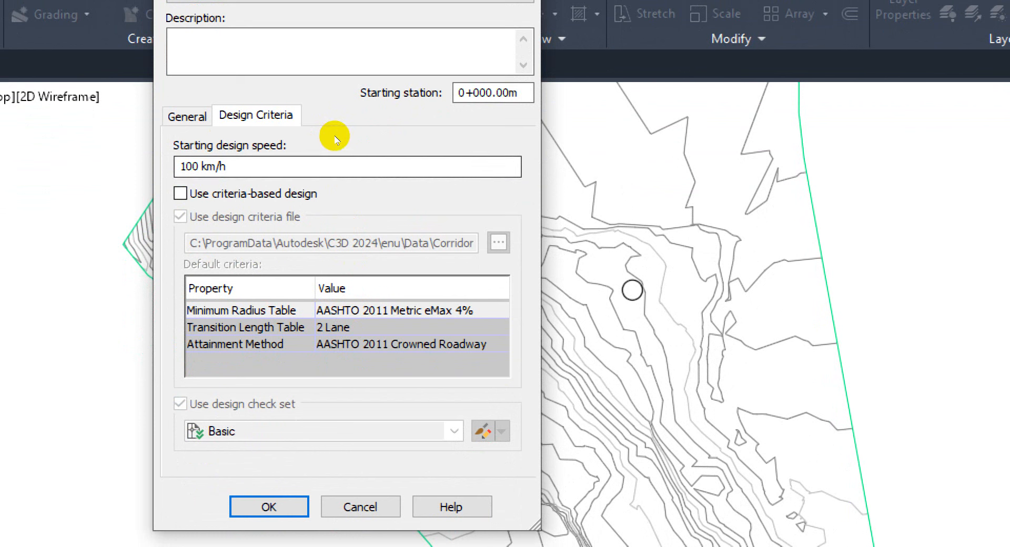
click(294, 162)
key(shift+Home)
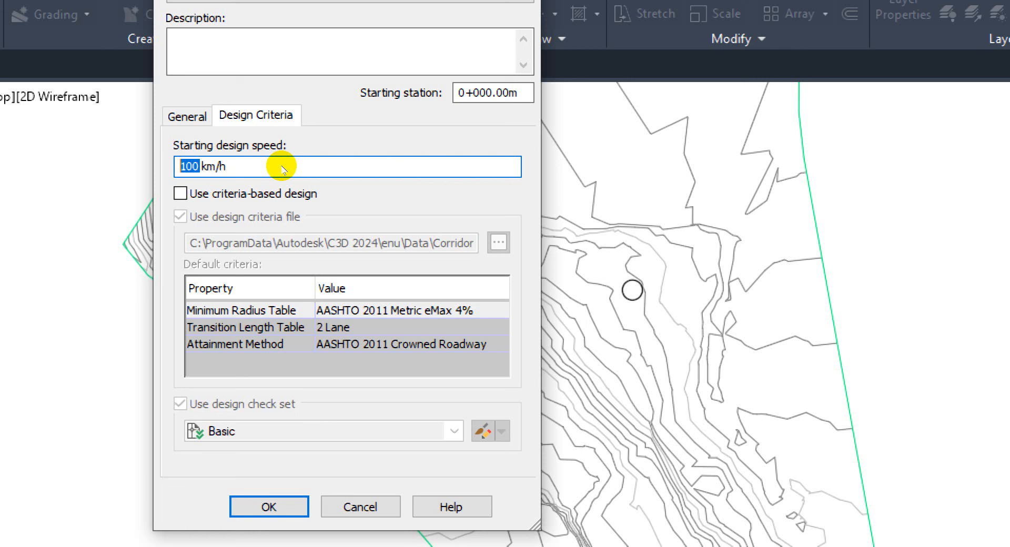
key(Tab)
key(space)
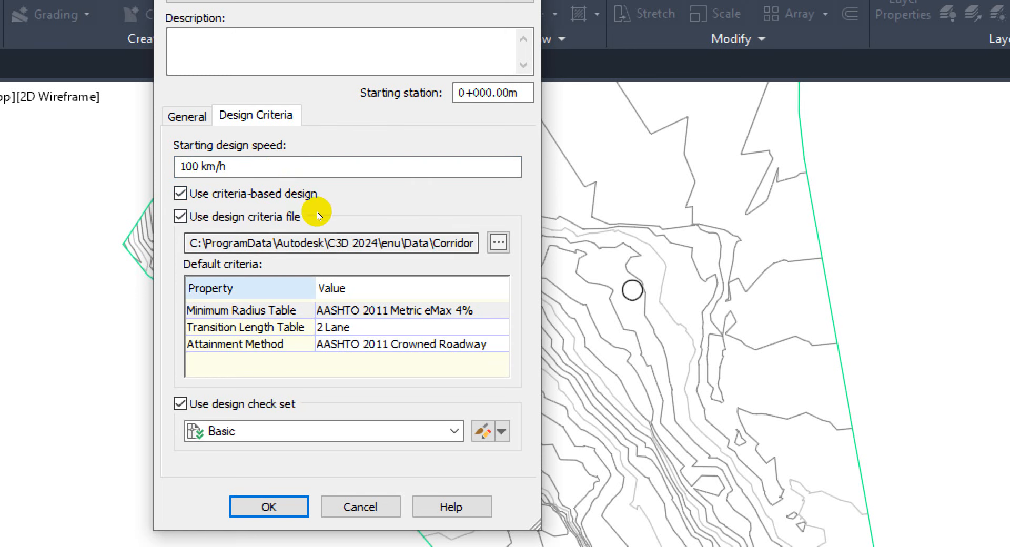
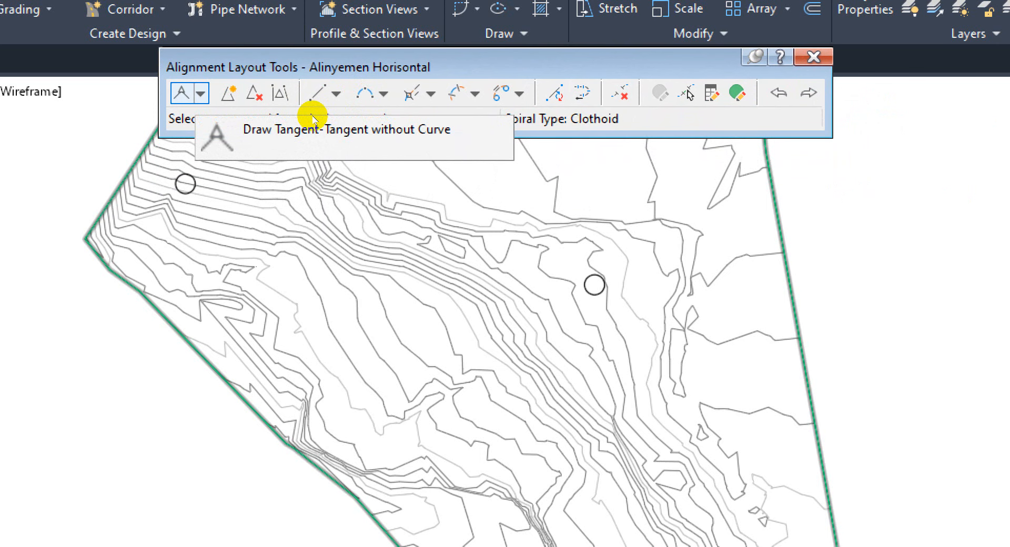
Using Tangent-Tangent (With curves), draw the alignment's first tangent from the northwest marker circle to the marker circle northeast of the steep slope
drag(337, 116, 343, 68)
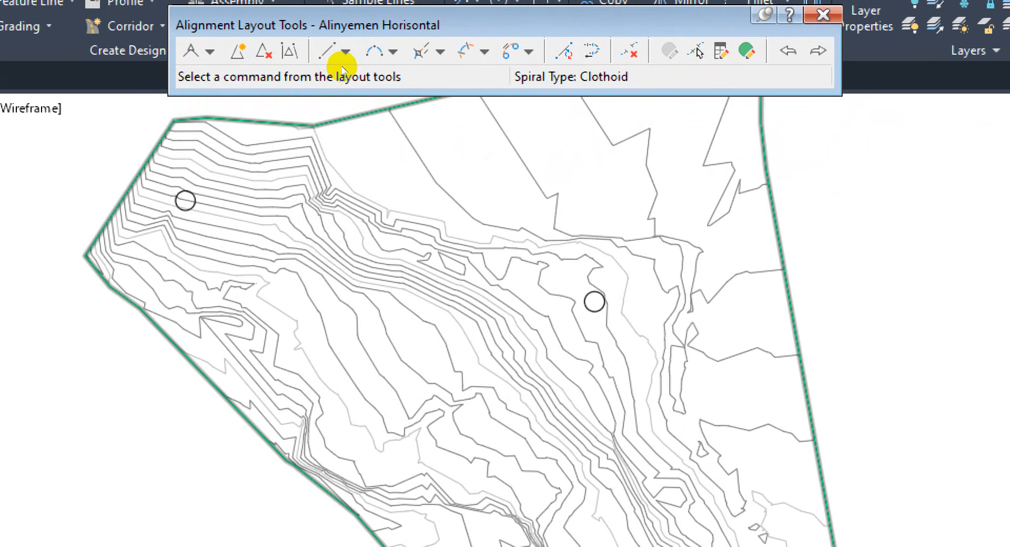
click(210, 51)
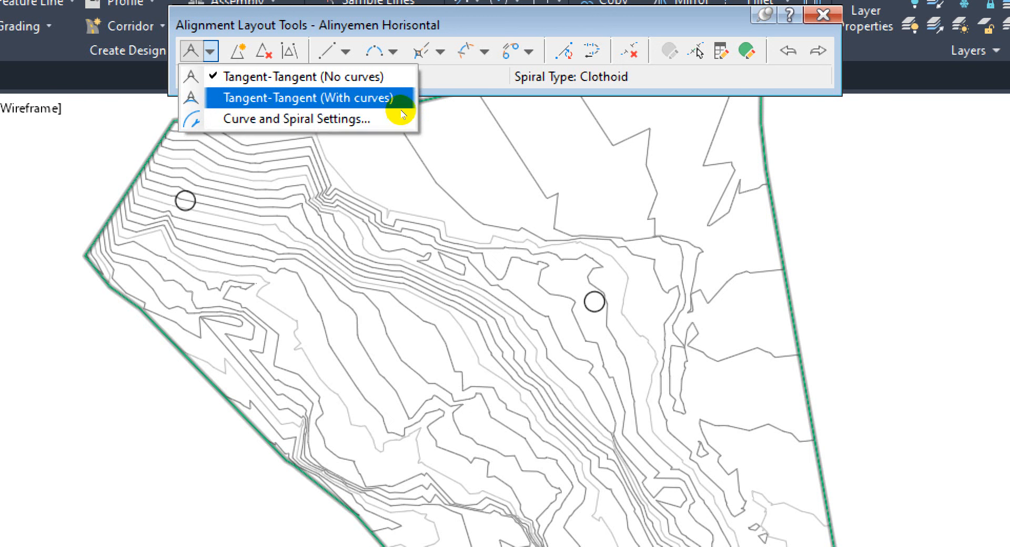
click(322, 110)
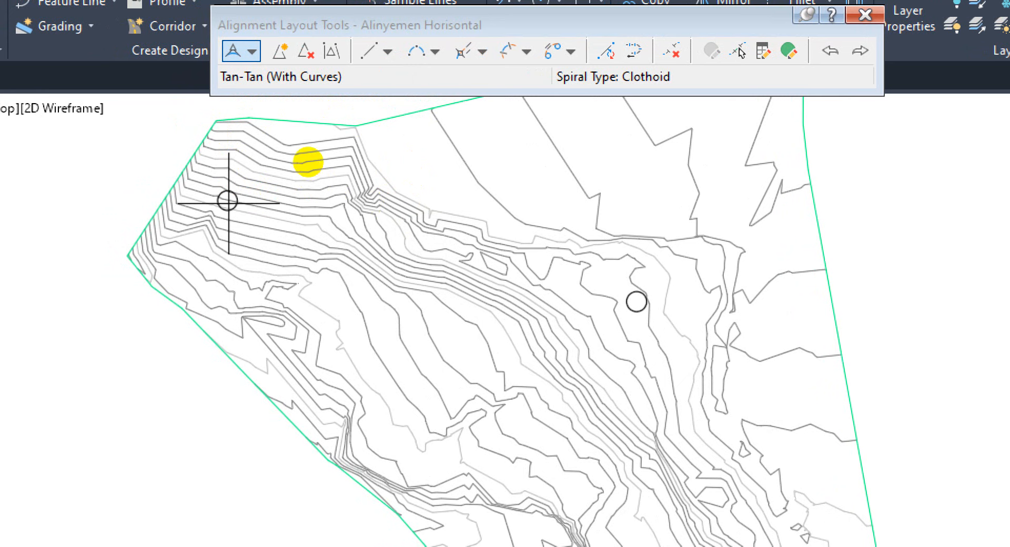
scroll(428, 233, down, 2)
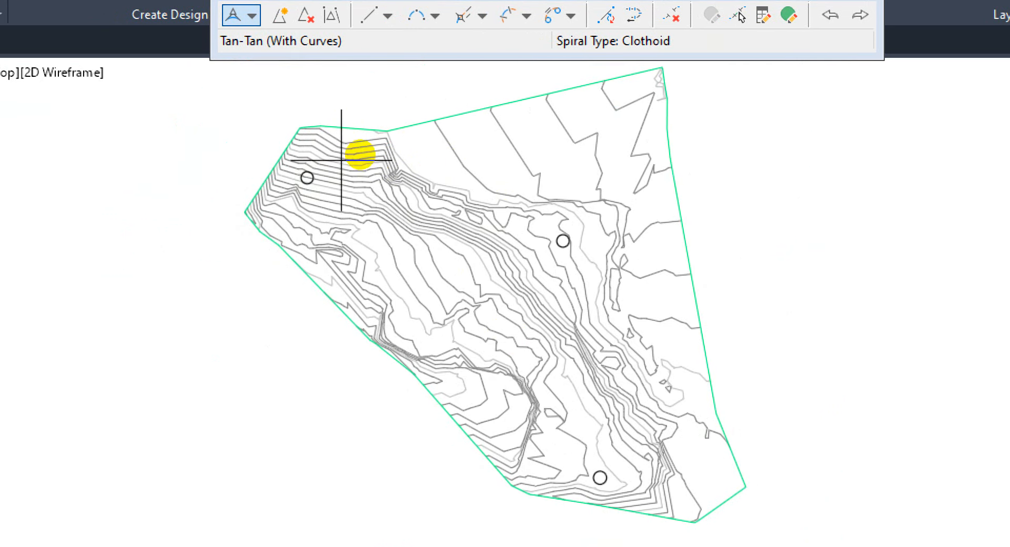
scroll(550, 285, up, 2)
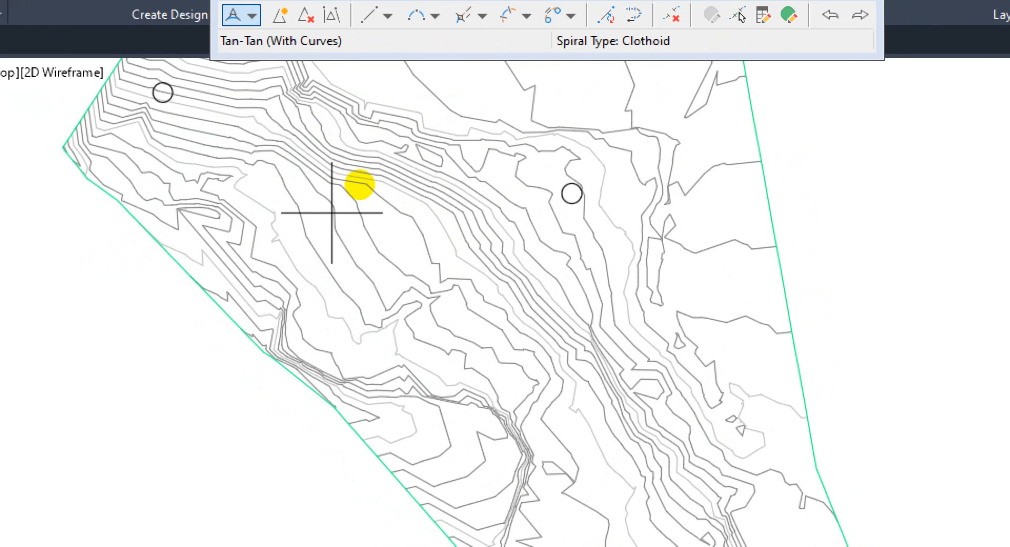
scroll(258, 178, down, 2)
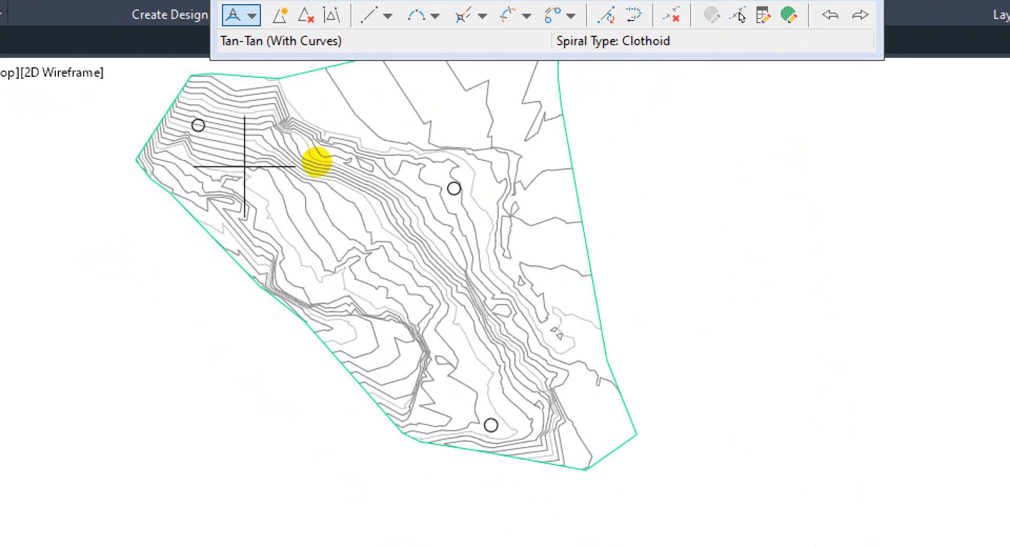
click(198, 125)
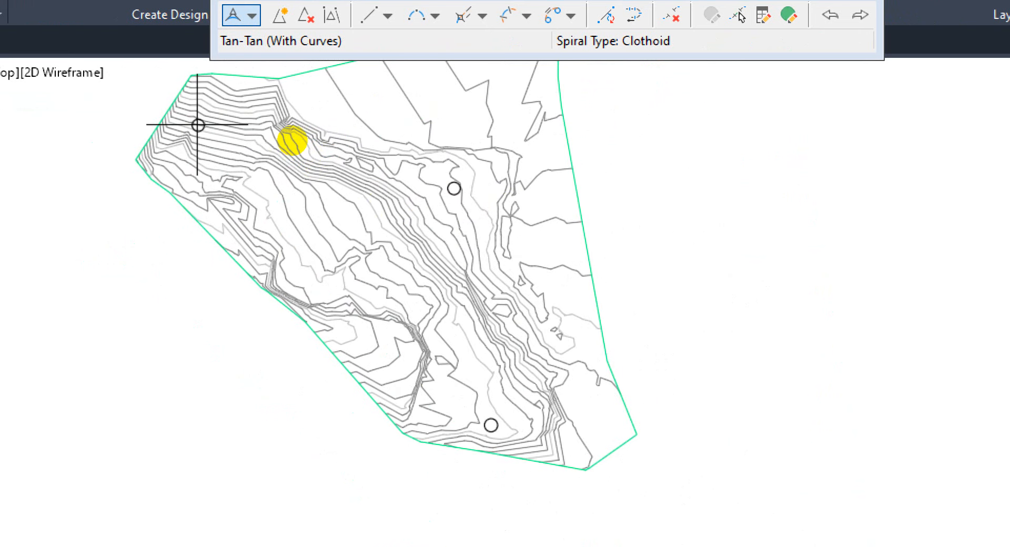
click(456, 188)
Extend the alignment with a second tangent ending at the southern marker circle's centre, and finish the layout
scroll(491, 423, up, 2)
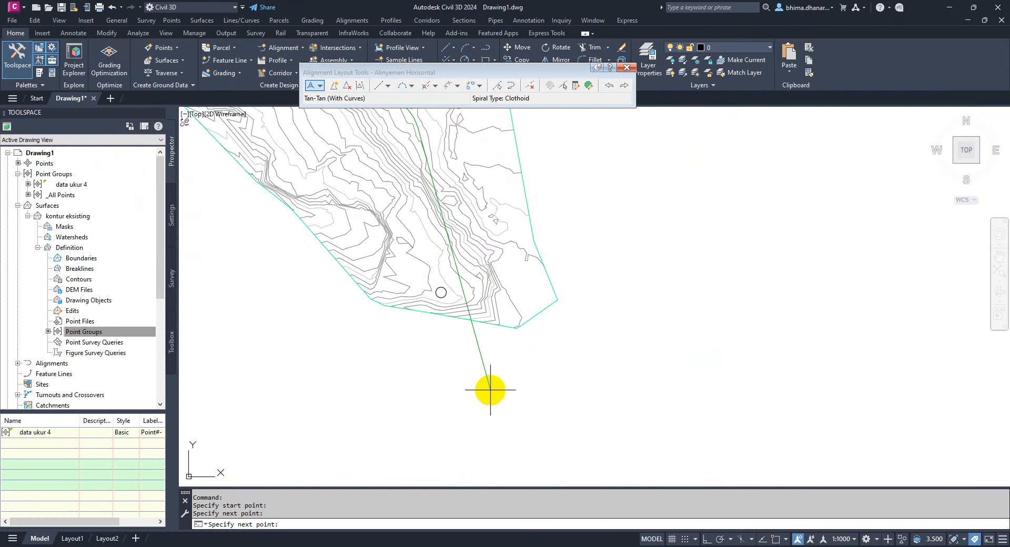
scroll(469, 333, down, 2)
scroll(458, 285, up, 5)
scroll(445, 233, up, 4)
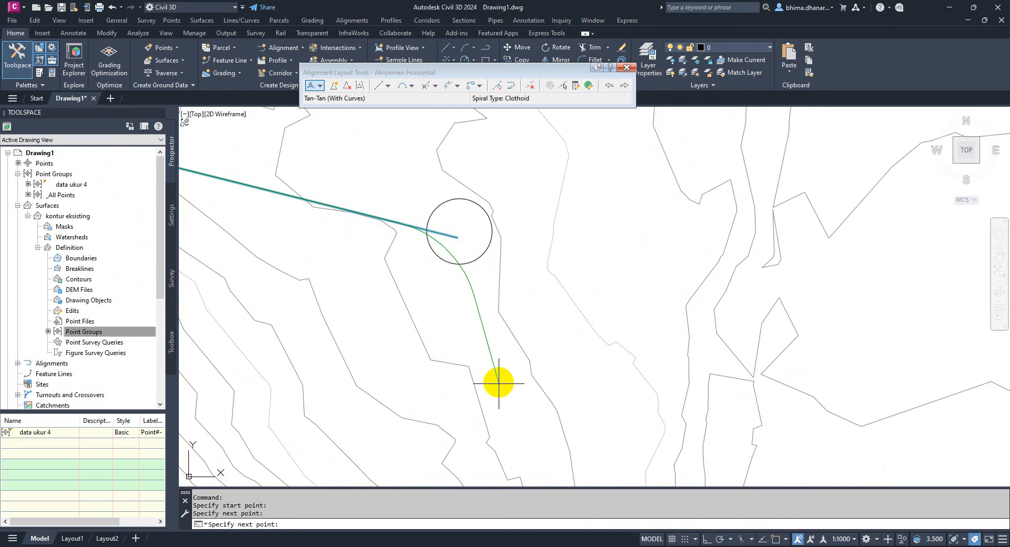
scroll(555, 241, down, 5)
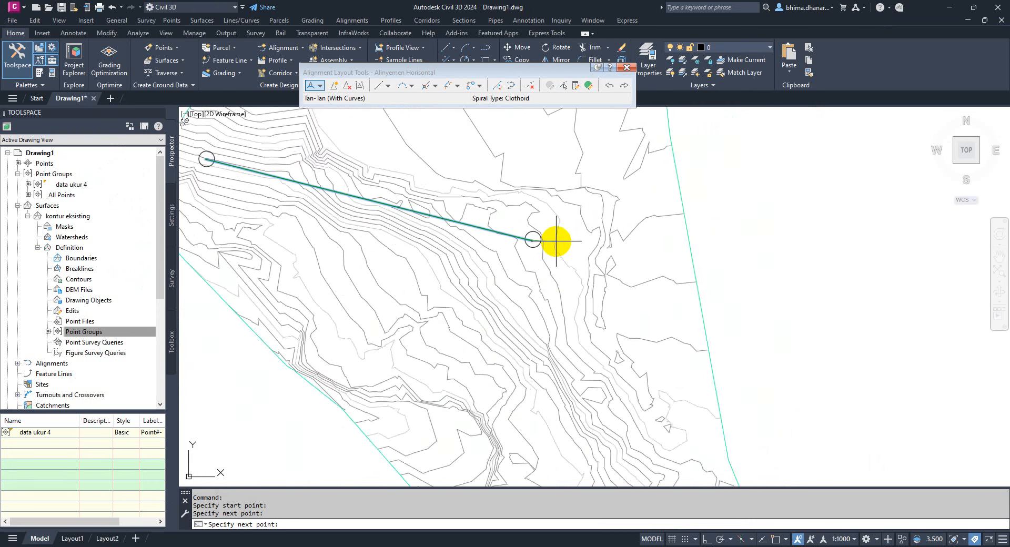
scroll(561, 368, up, 2)
scroll(567, 422, up, 4)
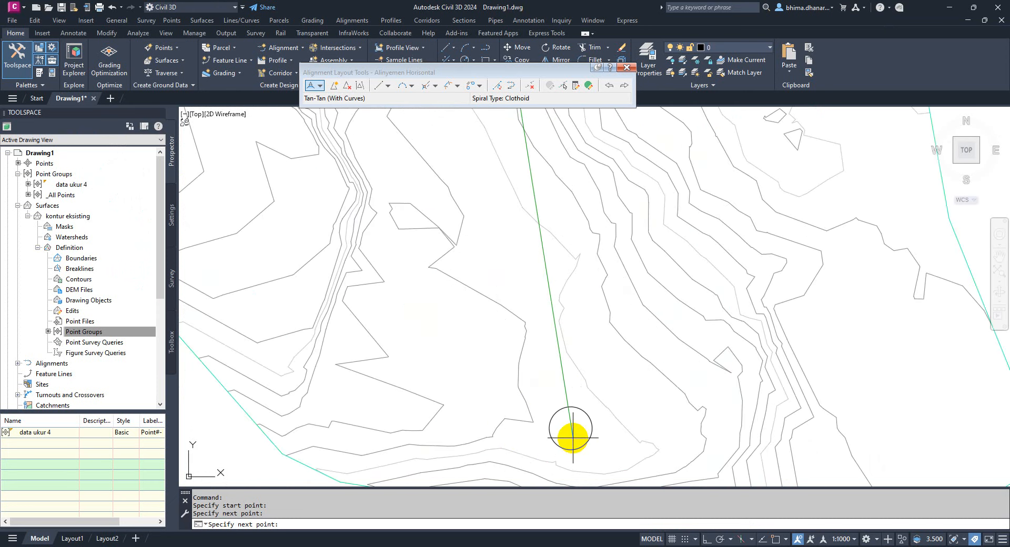
click(568, 426)
scroll(492, 323, down, 4)
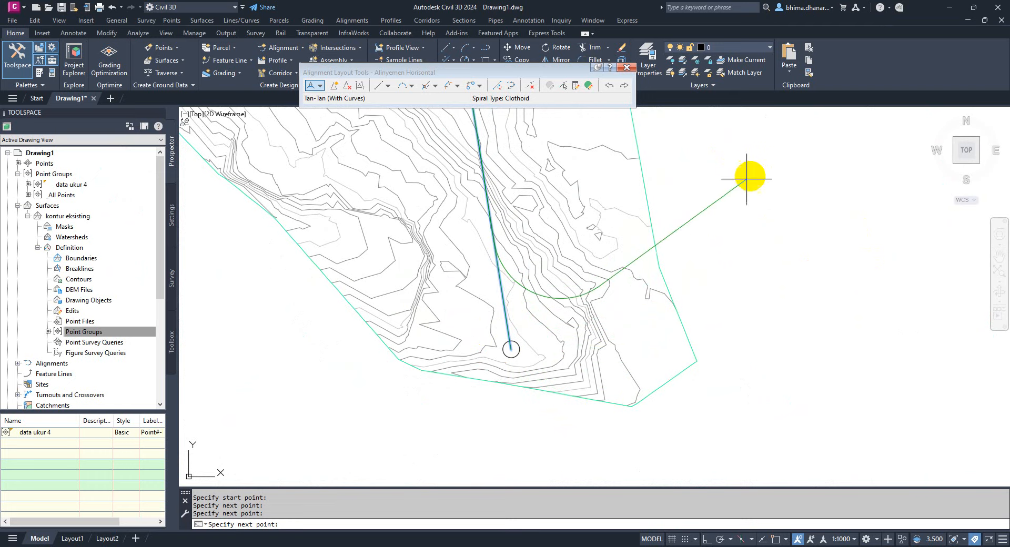
scroll(440, 410, down, 3)
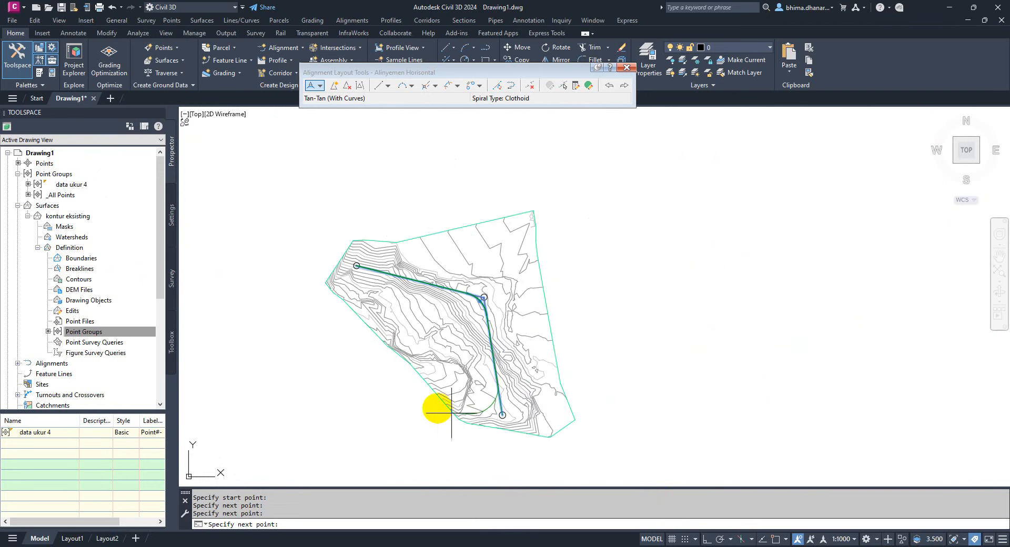
scroll(505, 412, up, 2)
scroll(445, 440, up, 4)
scroll(484, 442, down, 4)
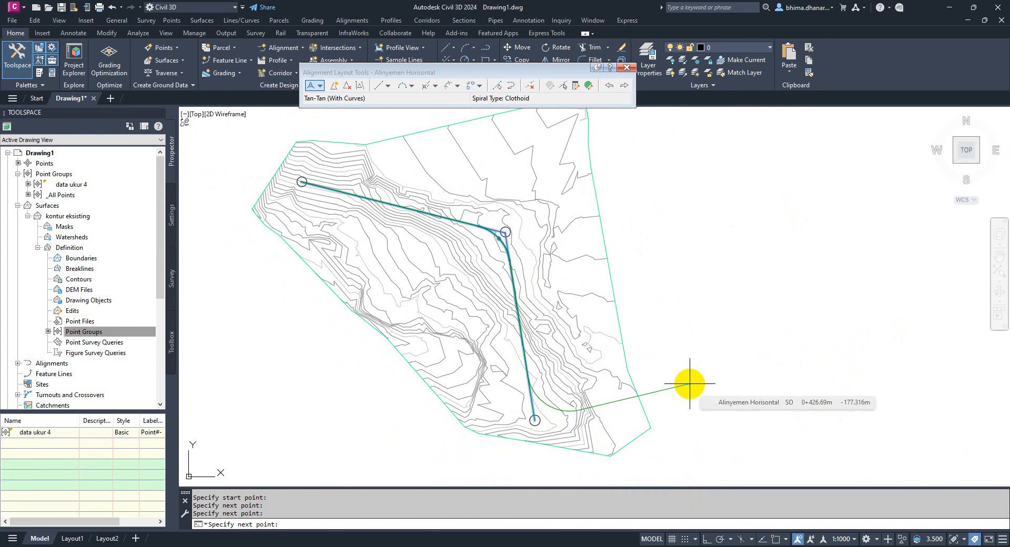
key(Return)
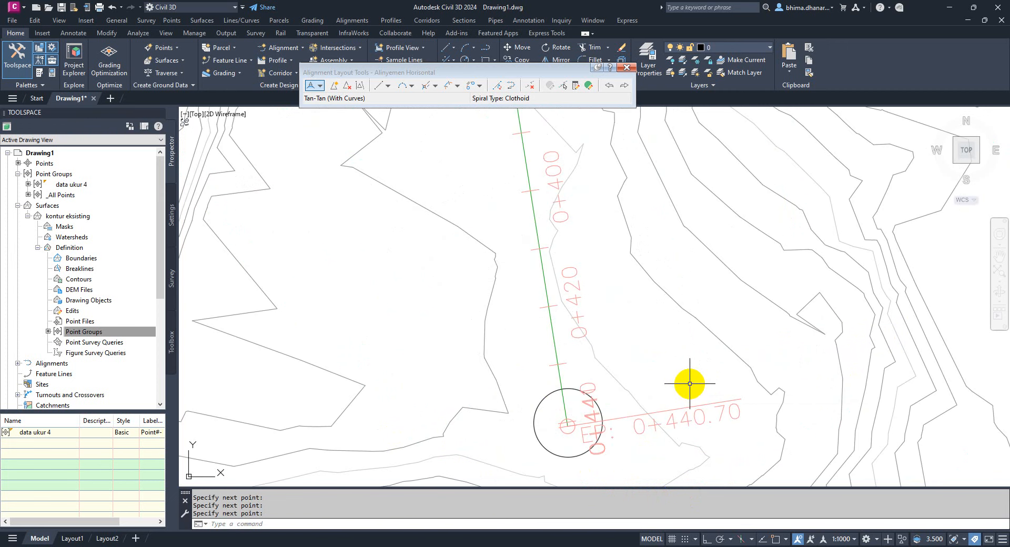
Examine the drawn alignment at its start, its southern end and the curve beside the bend marker circle
scroll(614, 416, down, 8)
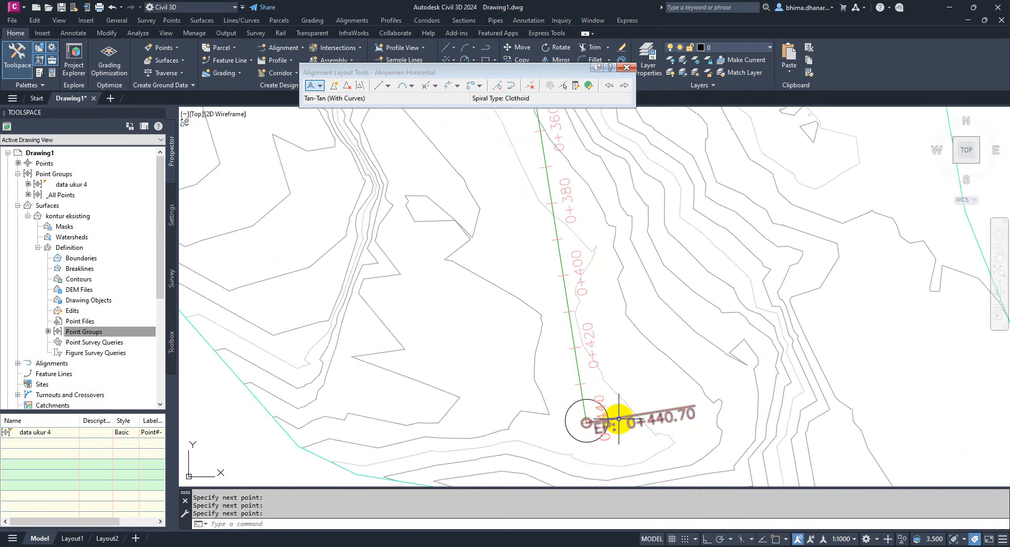
scroll(365, 167, up, 6)
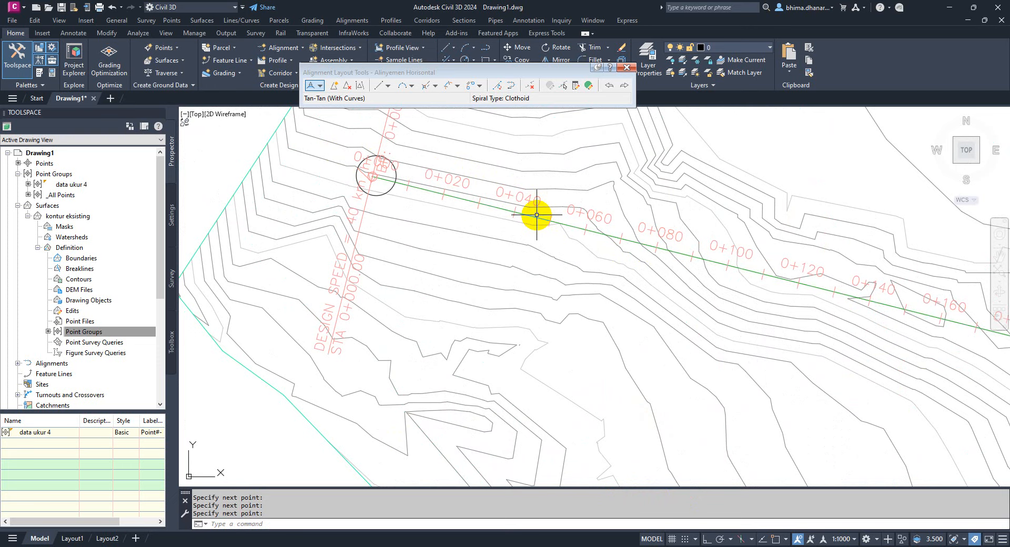
scroll(534, 214, up, 2)
middle_drag(534, 213, 493, 247)
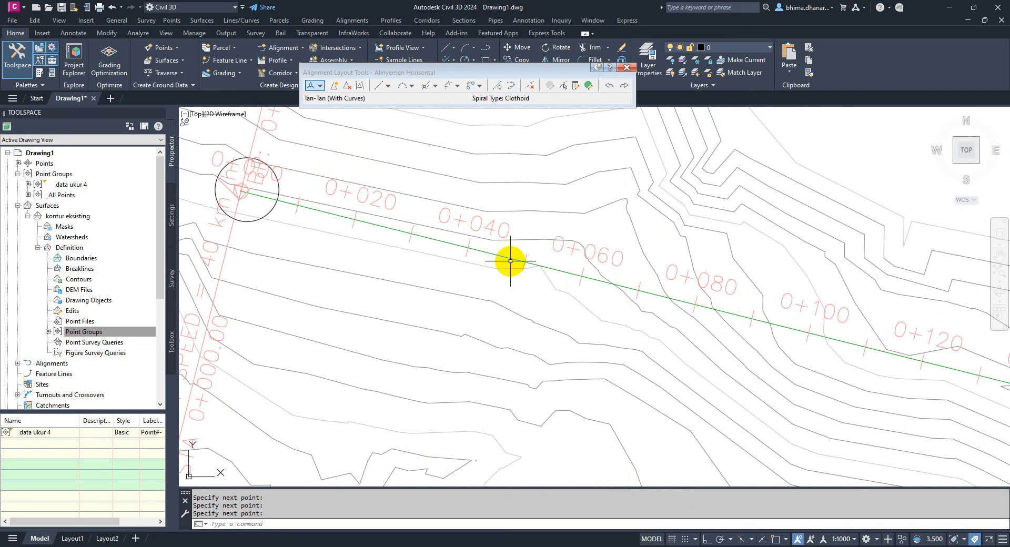
scroll(494, 315, down, 2)
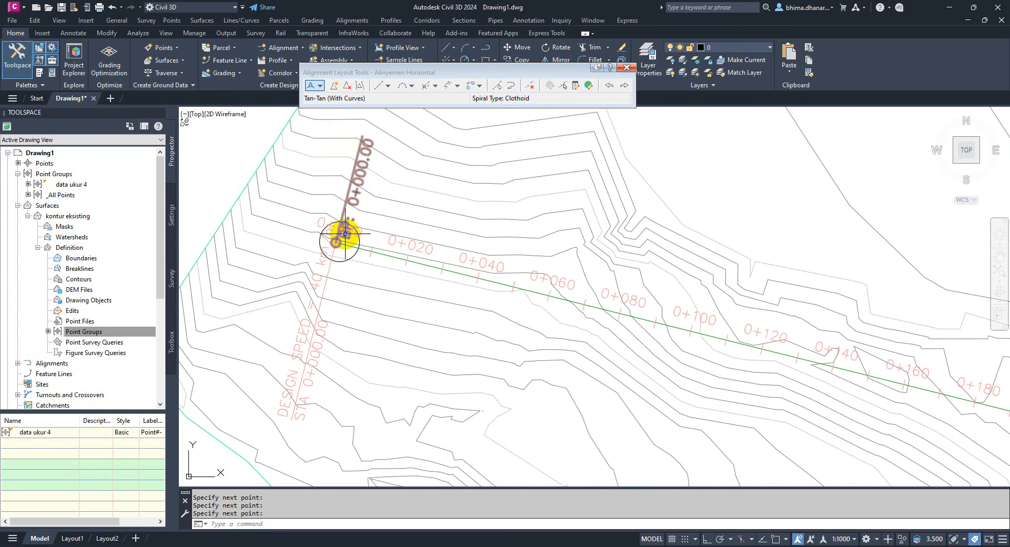
scroll(319, 207, down, 2)
mouse_move(535, 248)
middle_down()
mouse_move(528, 230)
mouse_move(553, 226)
middle_up()
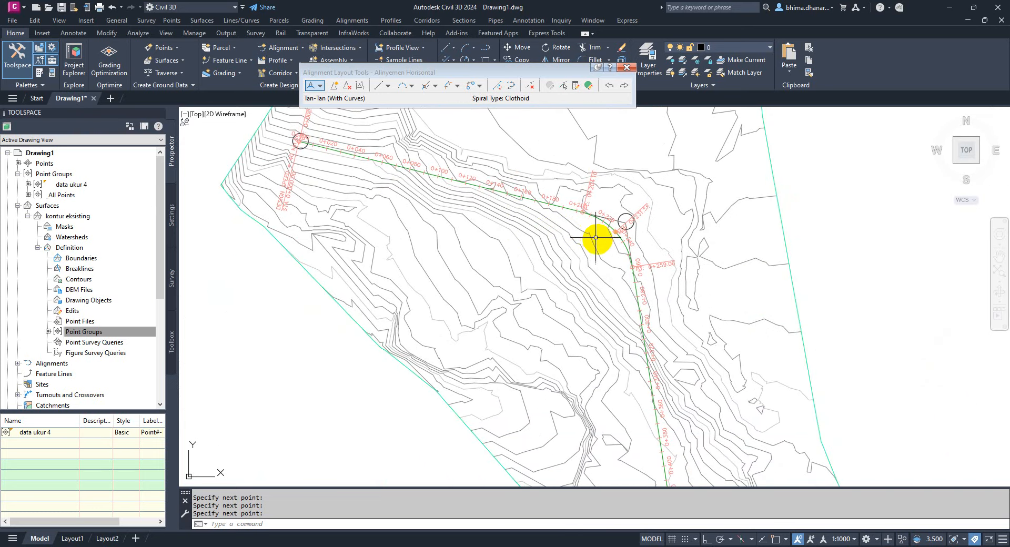
scroll(609, 343, down, 3)
scroll(640, 416, up, 3)
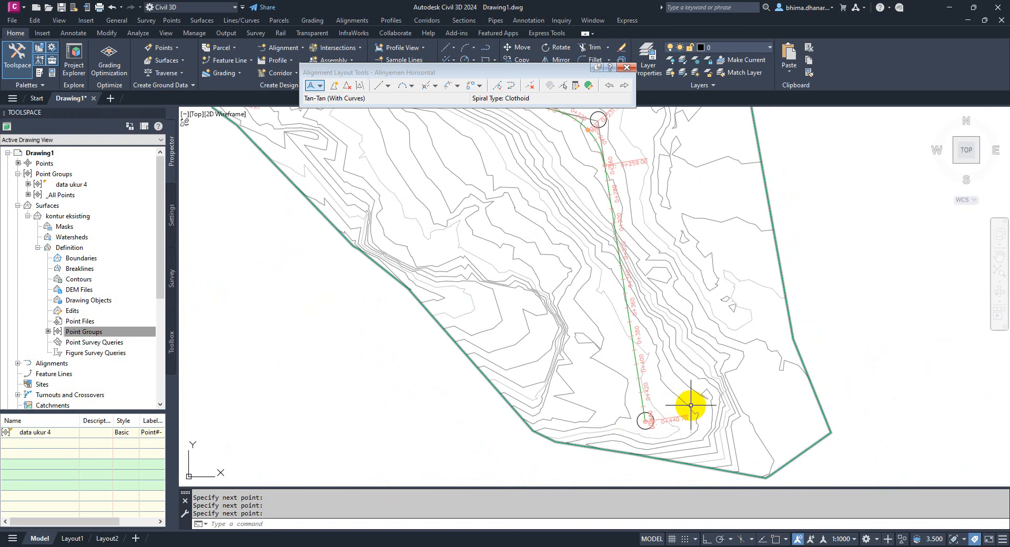
scroll(654, 388, up, 2)
scroll(634, 431, up, 2)
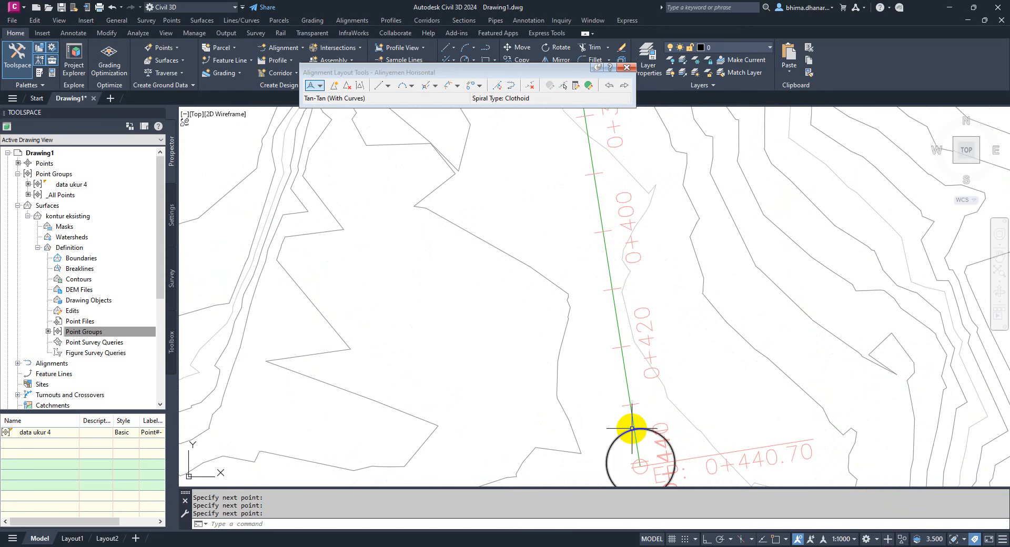
scroll(644, 421, down, 5)
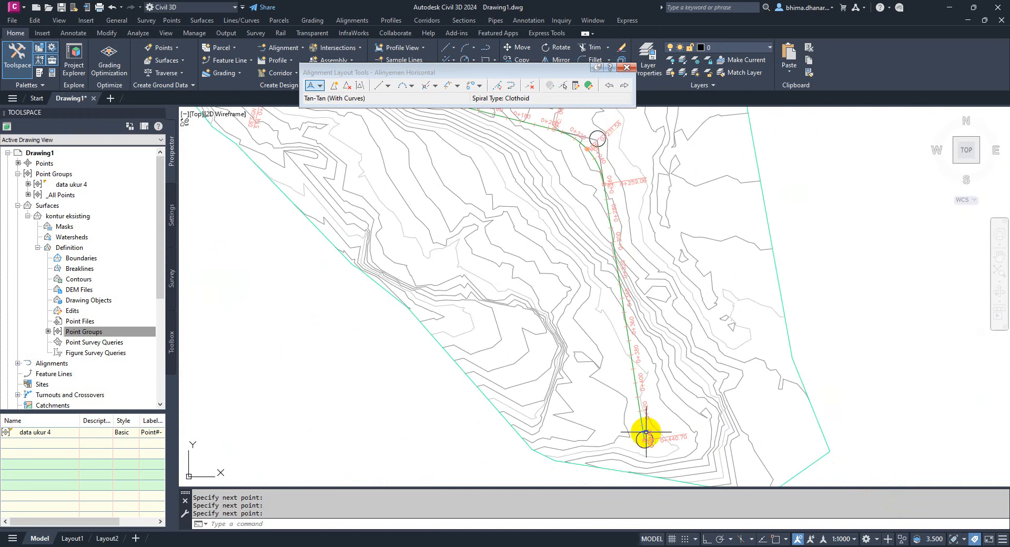
scroll(589, 114, up, 5)
scroll(600, 184, up, 3)
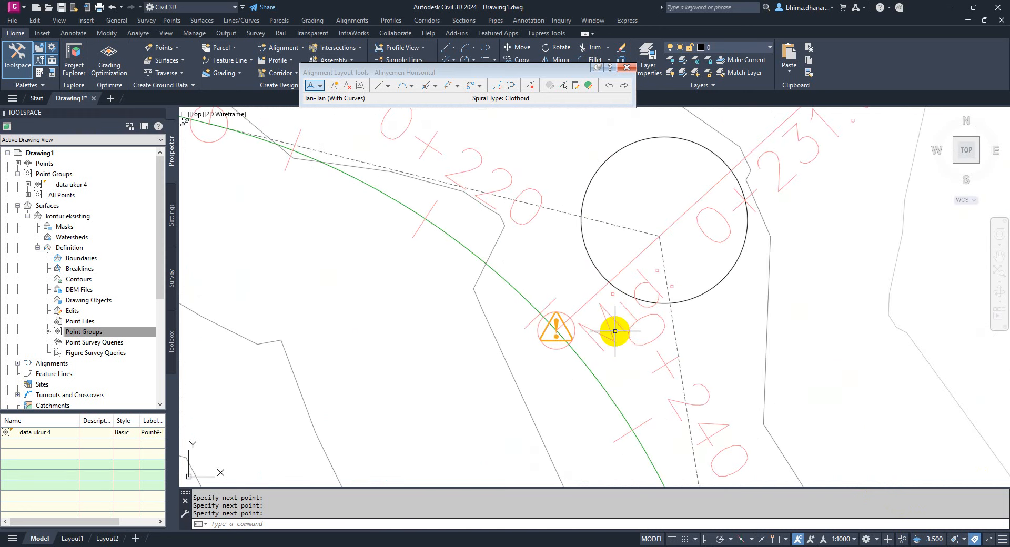
scroll(599, 190, down, 4)
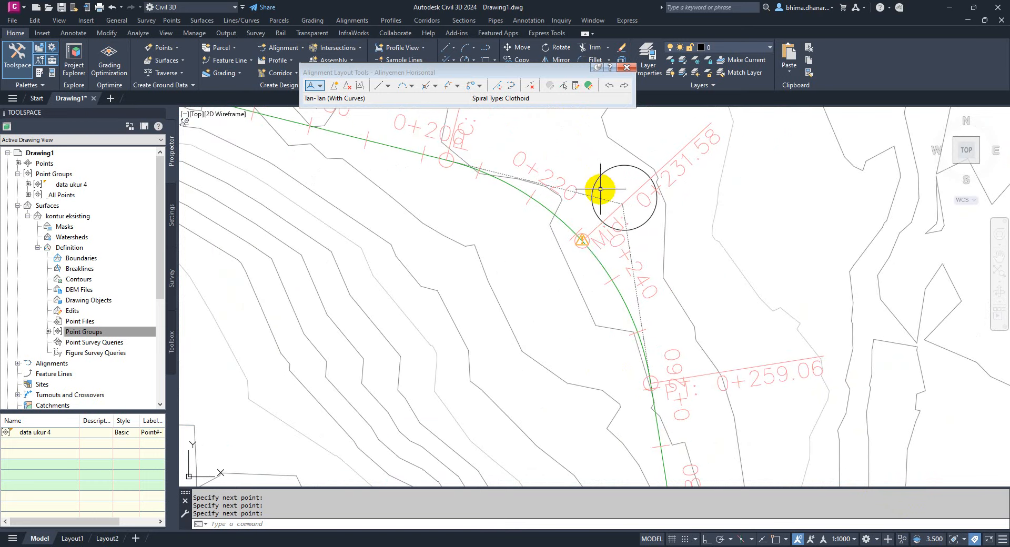
Flatten the alignment's curve by stretching it southwest, away from the bend marker circle, until its midpoint falls at about station 0+218.56
key(Return)
click(602, 258)
scroll(589, 216, up, 3)
click(575, 256)
scroll(598, 241, down, 2)
scroll(597, 240, down, 2)
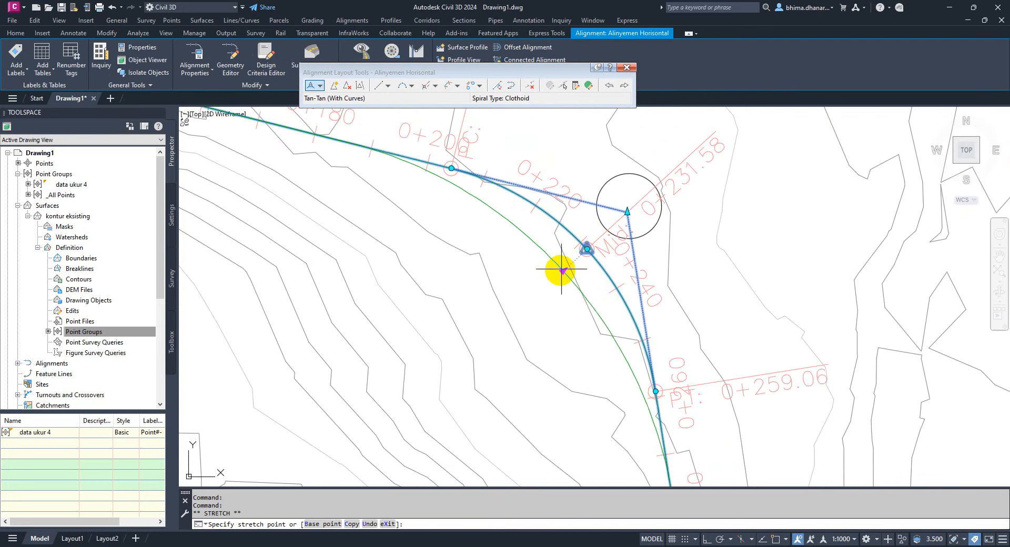
click(485, 308)
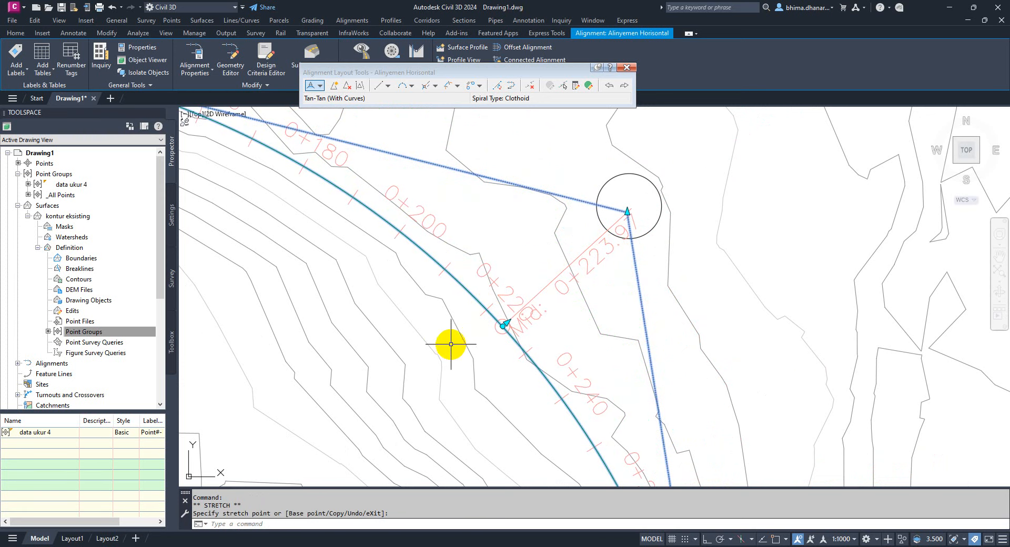
scroll(496, 308, up, 3)
scroll(572, 320, up, 6)
scroll(591, 304, down, 5)
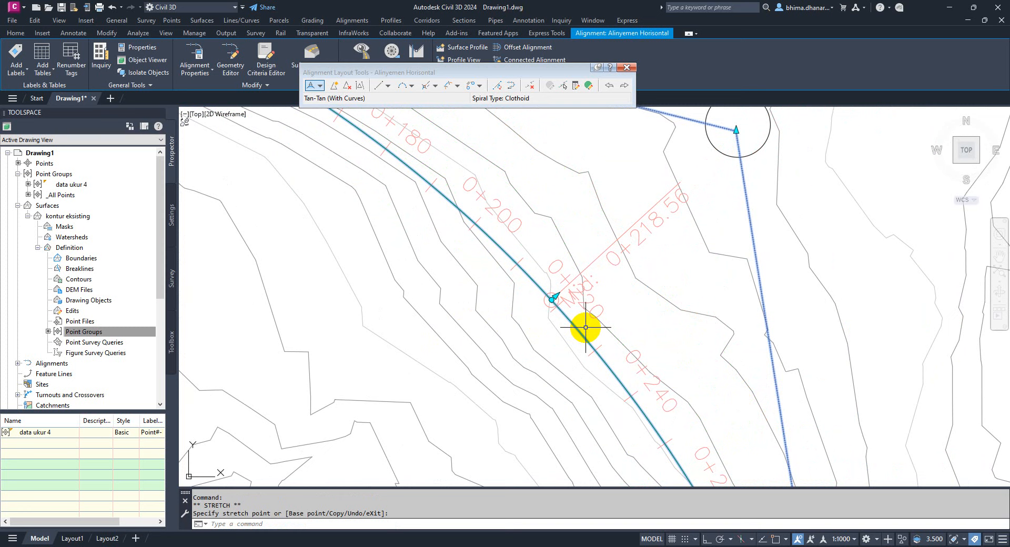
Tighten the curve by stretching it back toward the bend marker circle, so it runs from about station 0+144 to 0+305
scroll(585, 327, down, 2)
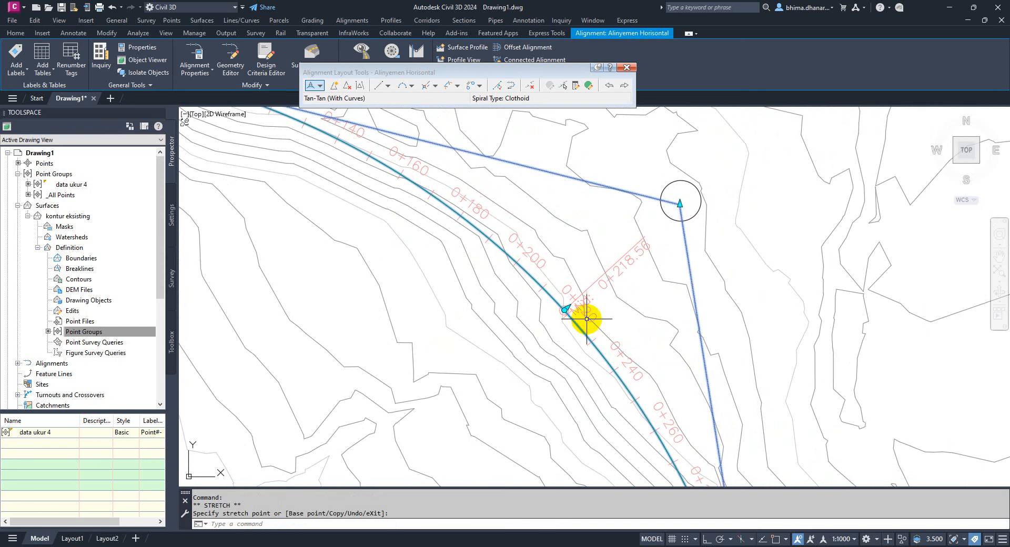
scroll(640, 200, down, 4)
scroll(676, 361, up, 4)
scroll(604, 174, up, 3)
middle_drag(604, 173, 600, 207)
drag(601, 207, 600, 207)
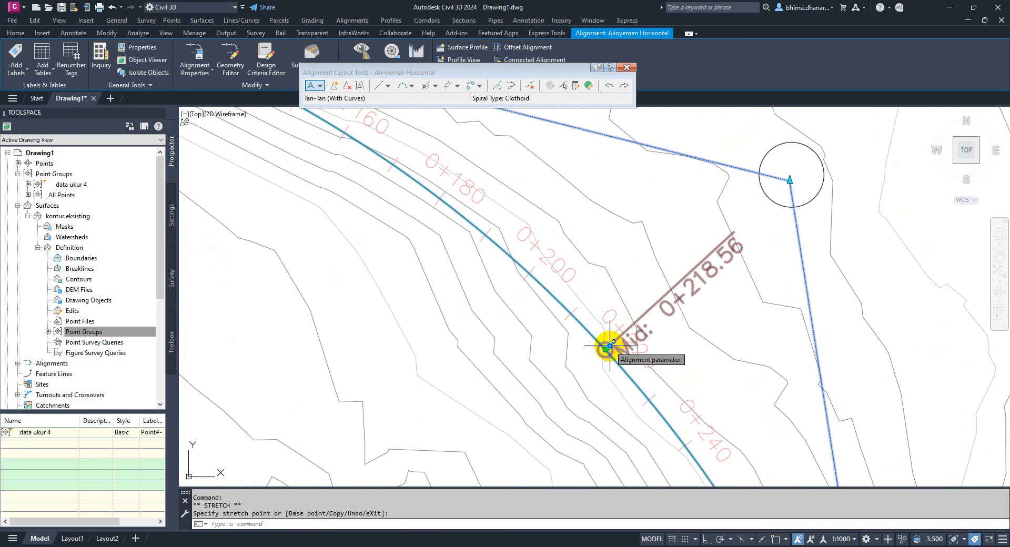
scroll(514, 233, up, 4)
scroll(577, 269, down, 2)
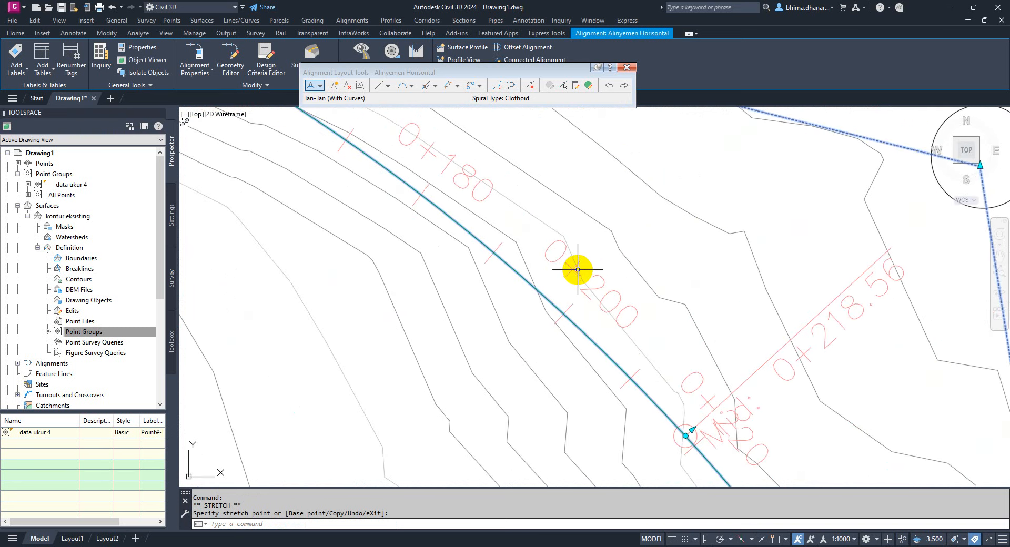
scroll(580, 270, down, 2)
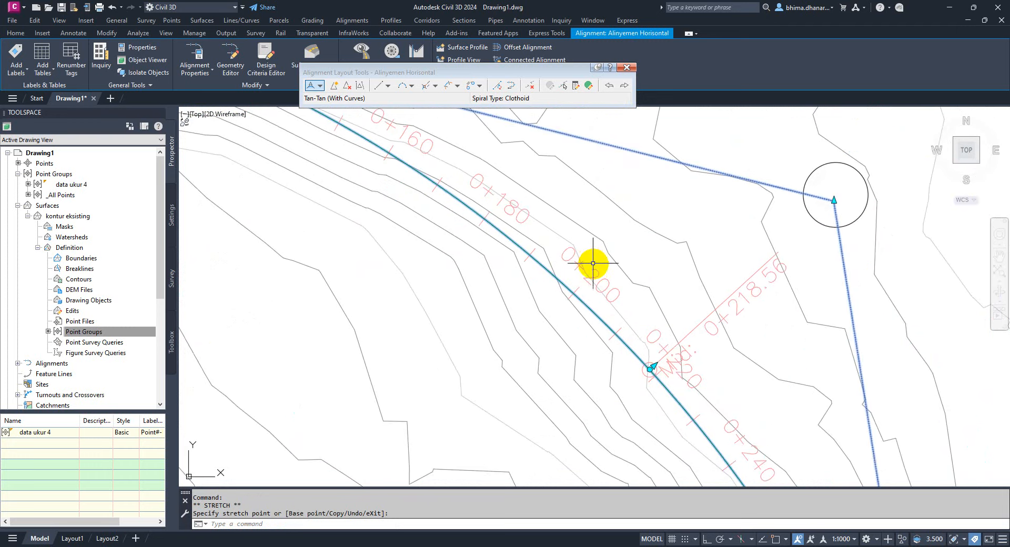
click(654, 366)
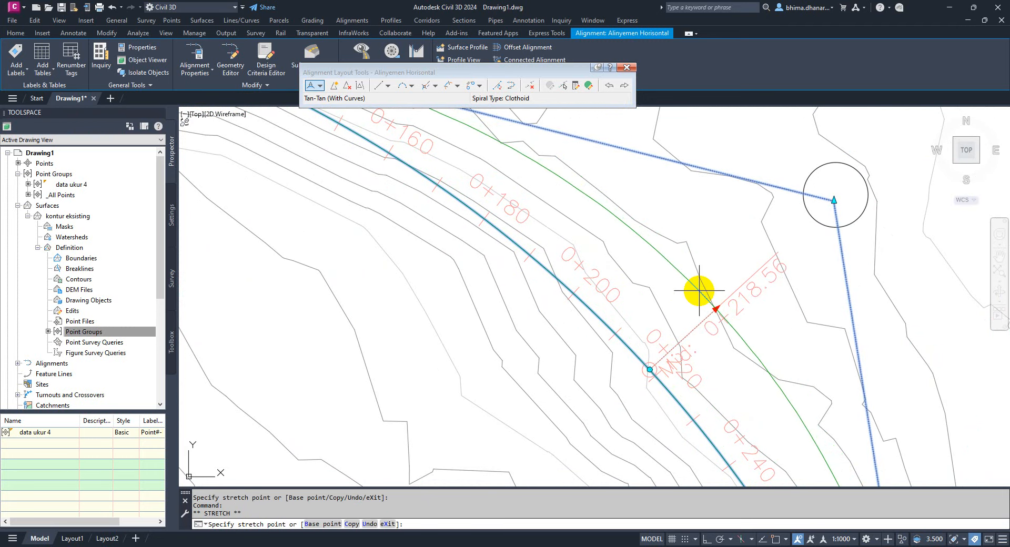
click(703, 289)
Move the alignment's end point east, away from the southern marker circle, to about station 0+475
scroll(562, 189, down, 4)
scroll(625, 332, up, 4)
scroll(590, 308, up, 2)
scroll(520, 311, down, 4)
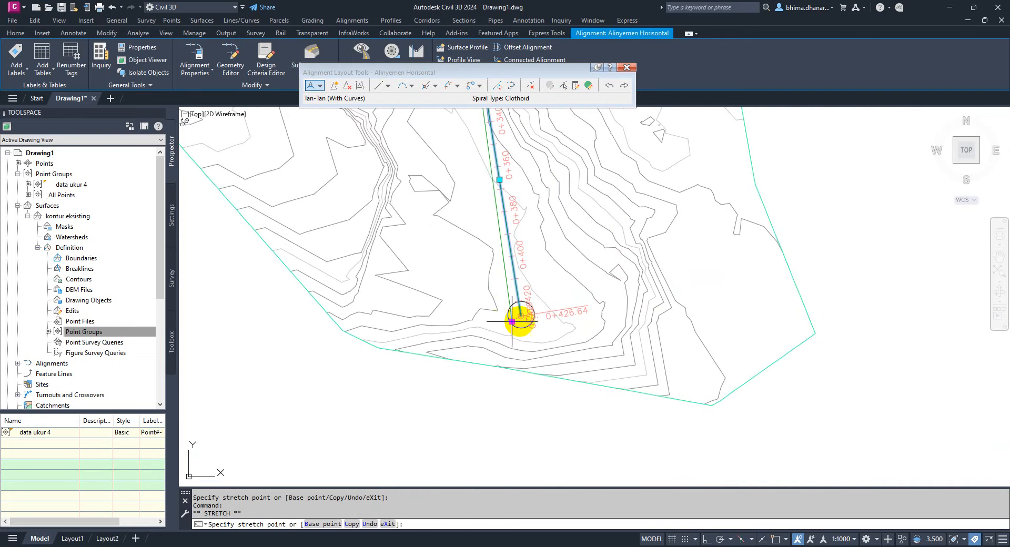
click(738, 295)
Return the alignment's end point to the centre of the southern marker circle and deselect the alignment
scroll(726, 221, up, 2)
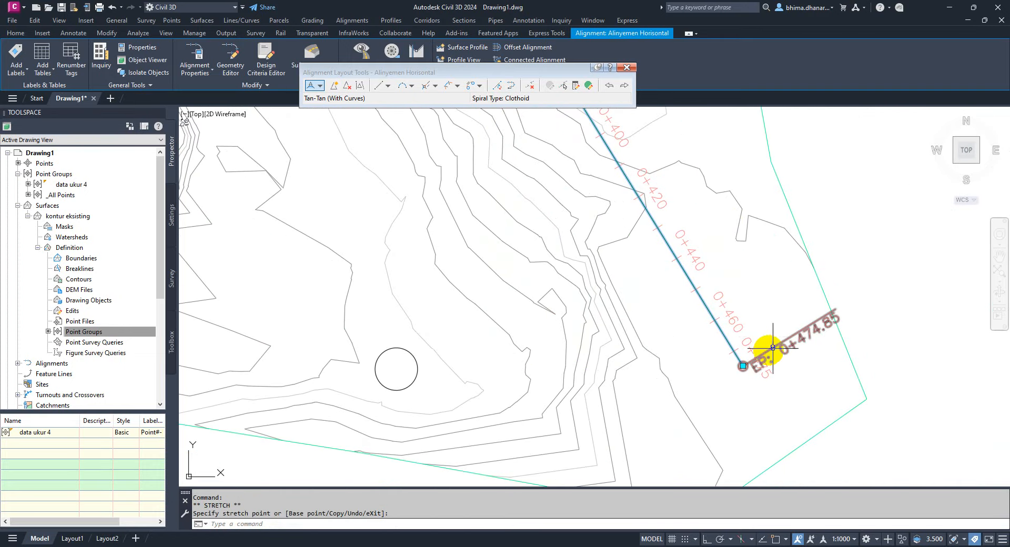
click(744, 366)
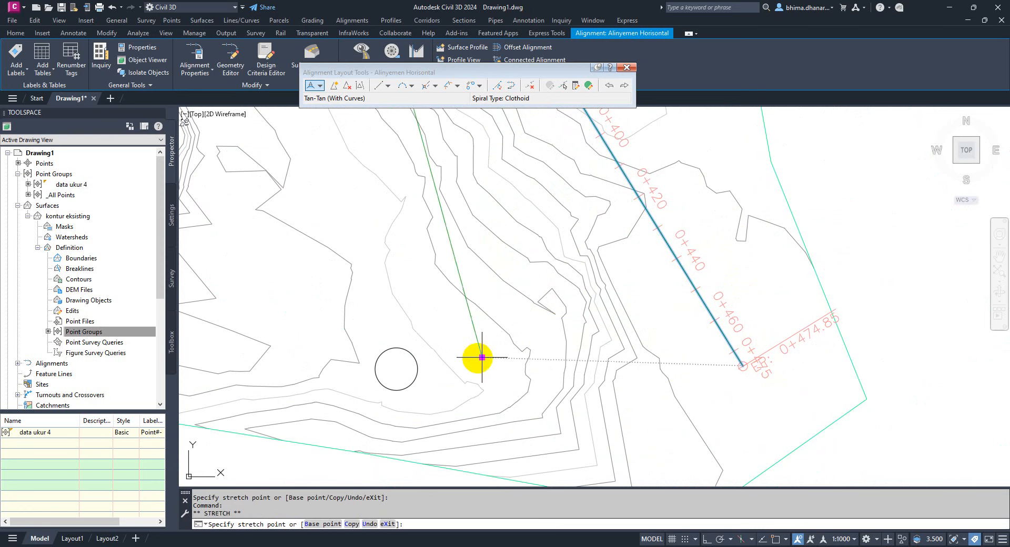
click(394, 369)
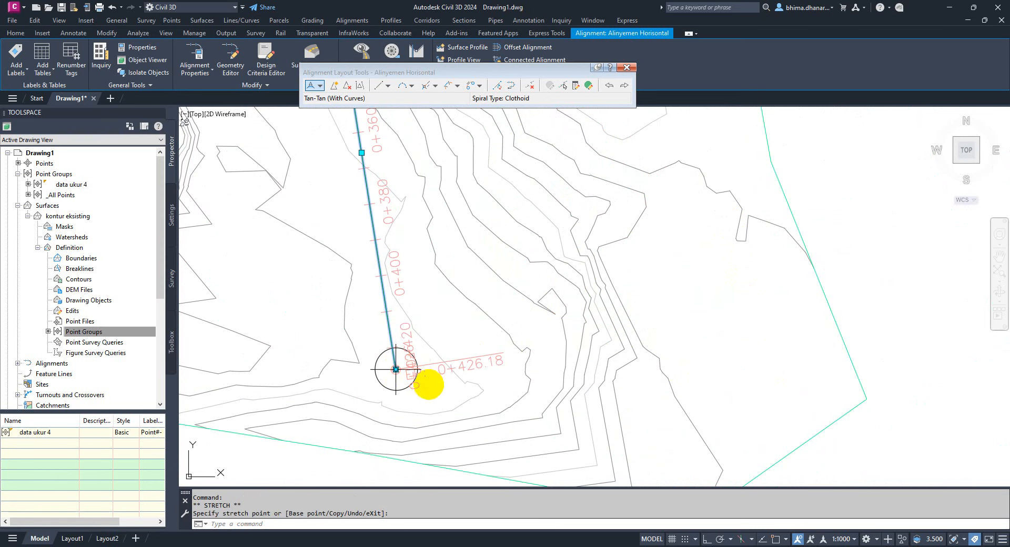
scroll(542, 382, down, 2)
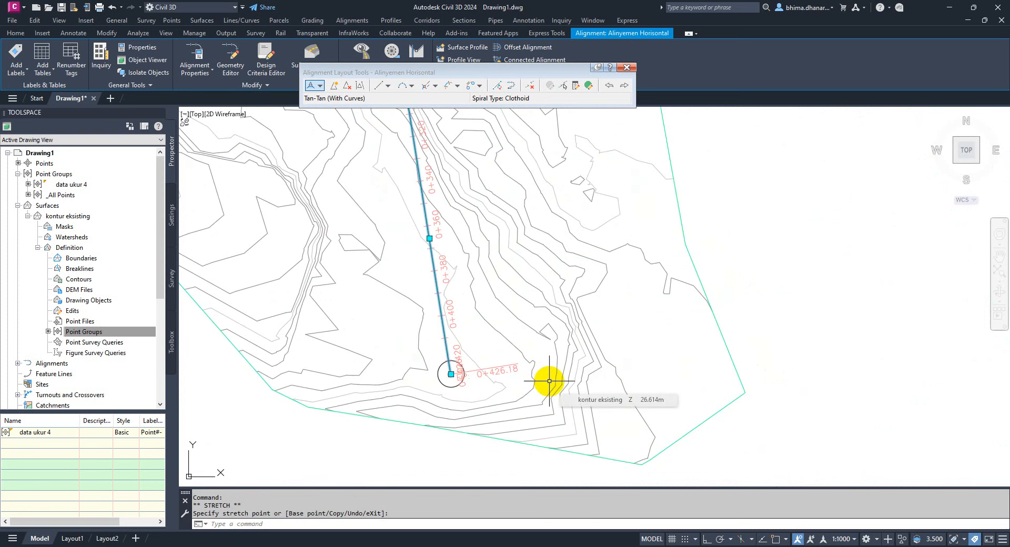
key(Escape)
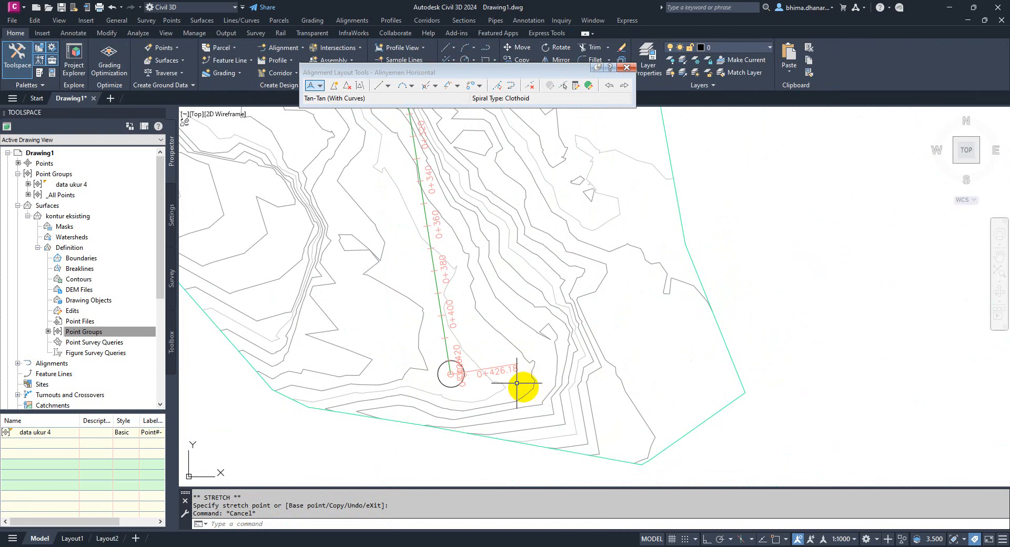
Move the Alignment Layout Tools toolbar aside and review the alignment's path across the contours
scroll(537, 384, down, 5)
drag(455, 69, 672, 42)
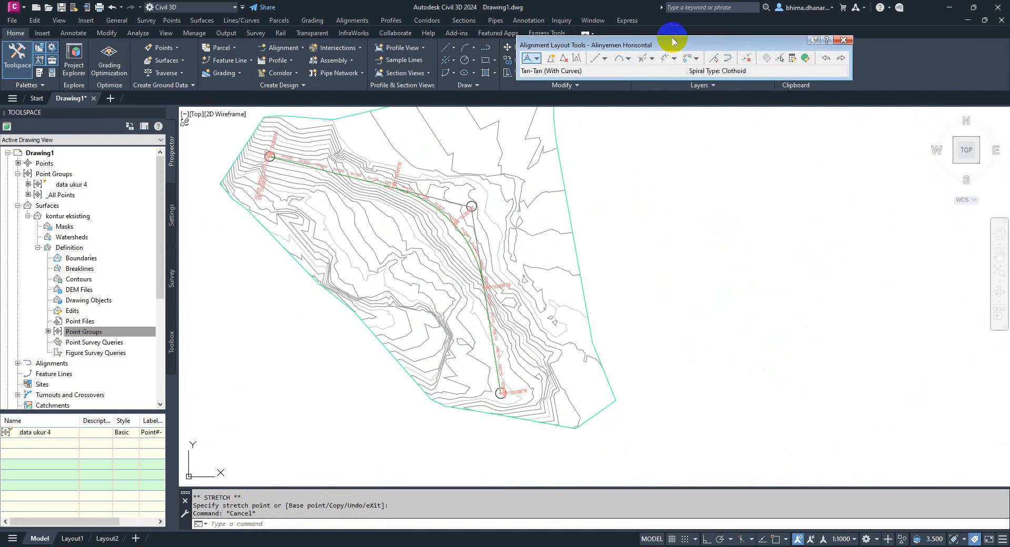
scroll(308, 168, up, 4)
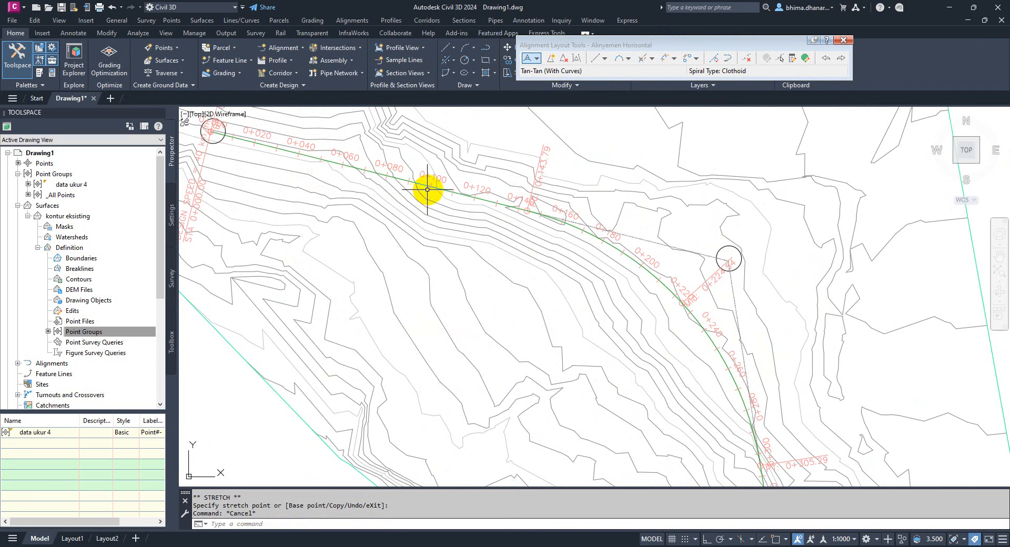
middle_drag(431, 188, 458, 197)
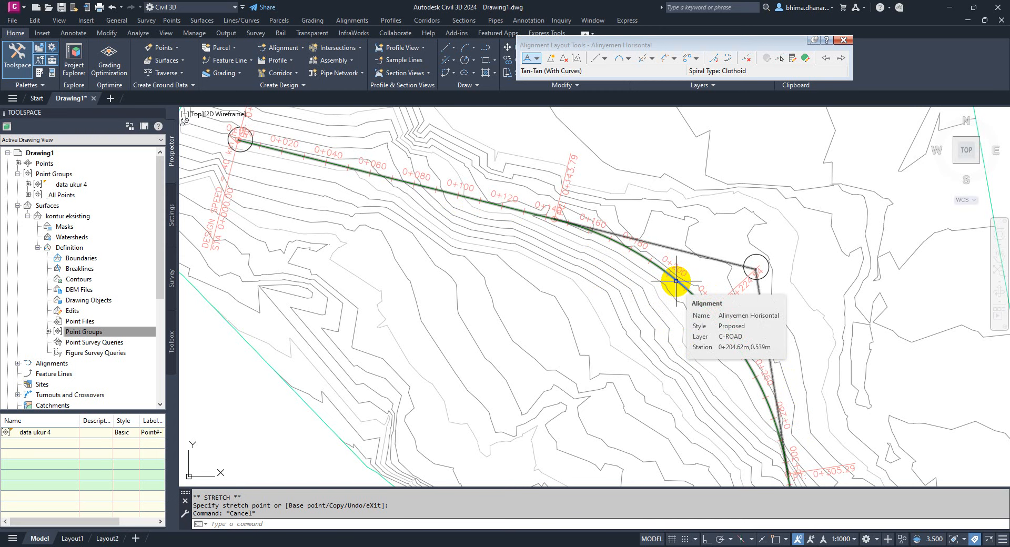
mouse_move(571, 243)
middle_down()
mouse_move(609, 280)
mouse_move(644, 289)
middle_up()
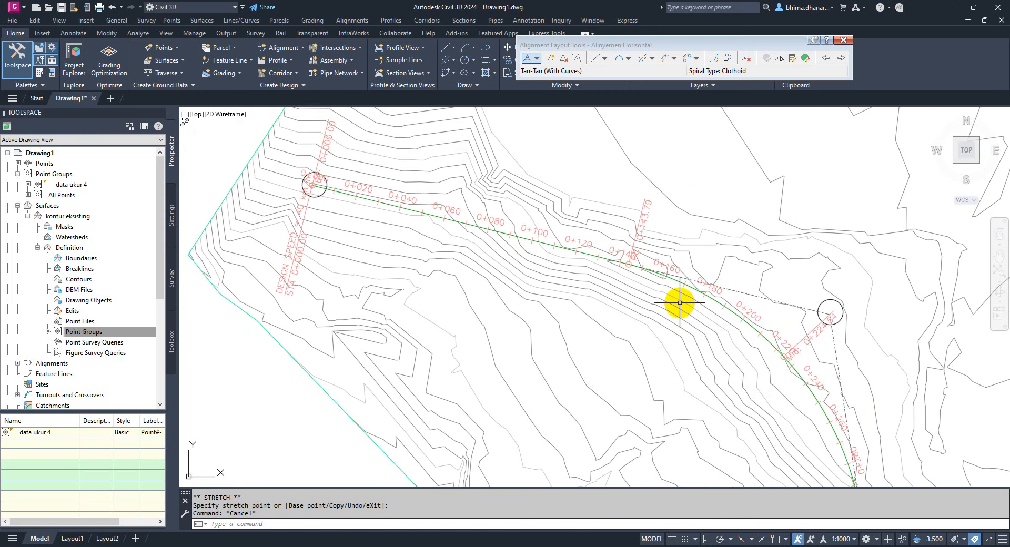
Examine the station and design speed labels along the first stretch of the alignment, near its starting marker circle
scroll(326, 172, up, 7)
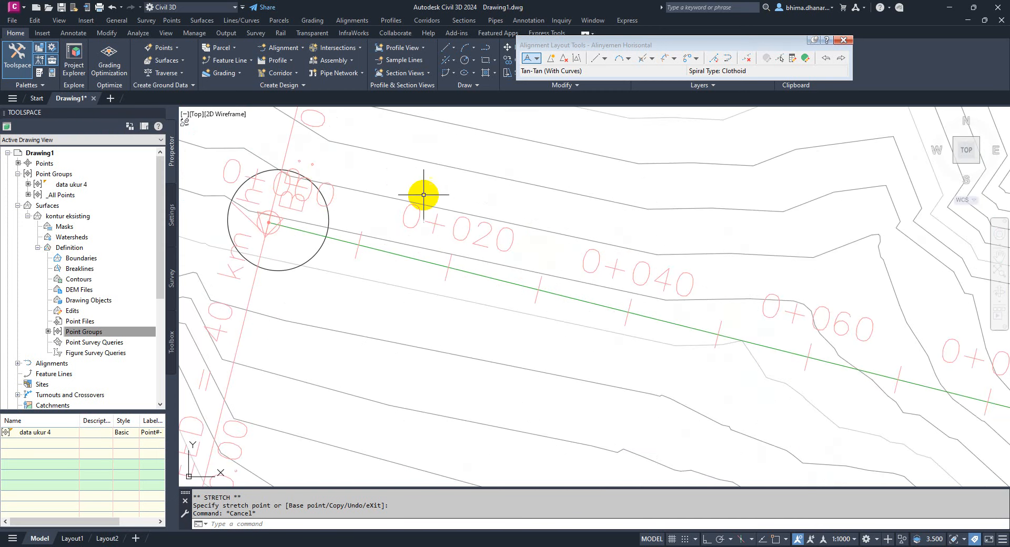
middle_drag(468, 205, 461, 250)
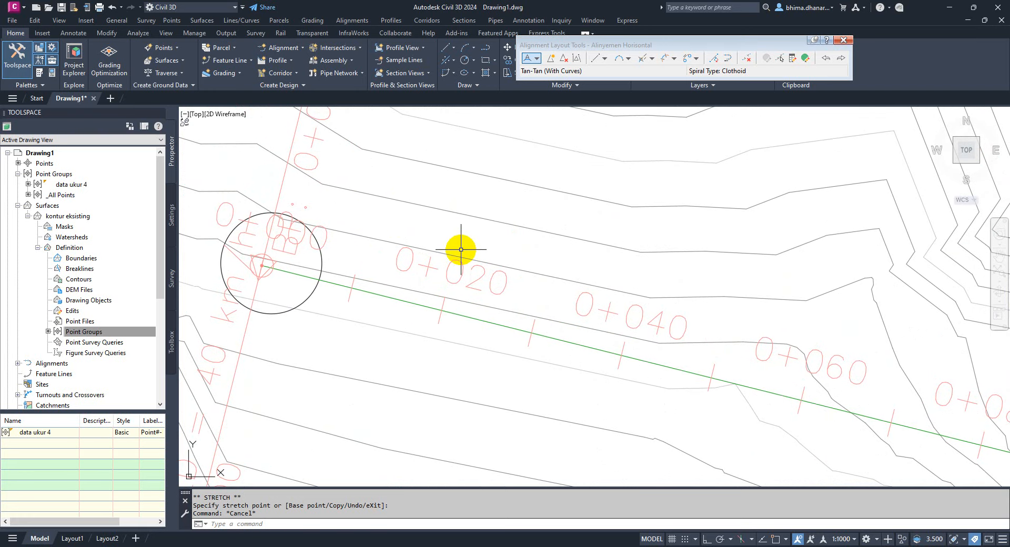
mouse_move(461, 249)
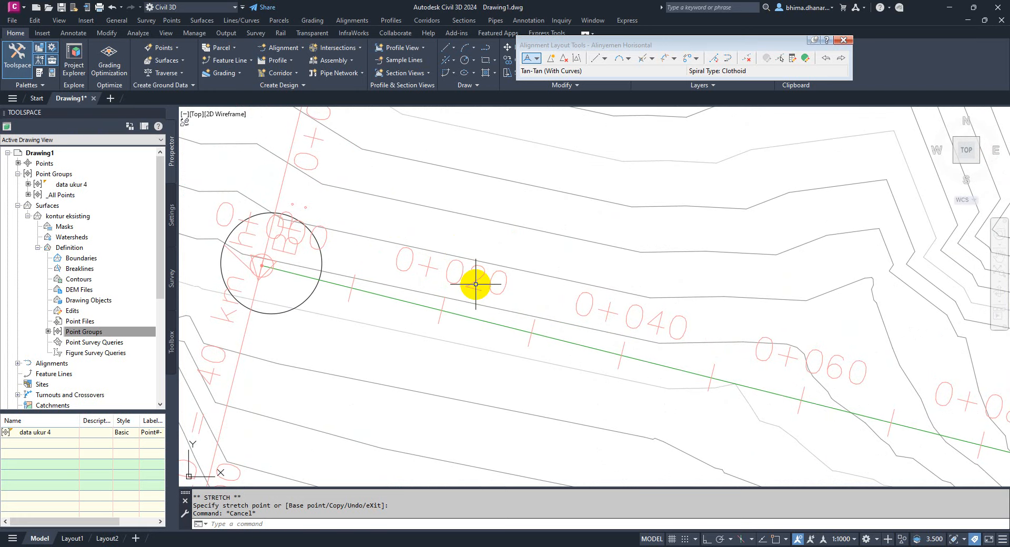
scroll(380, 242, up, 2)
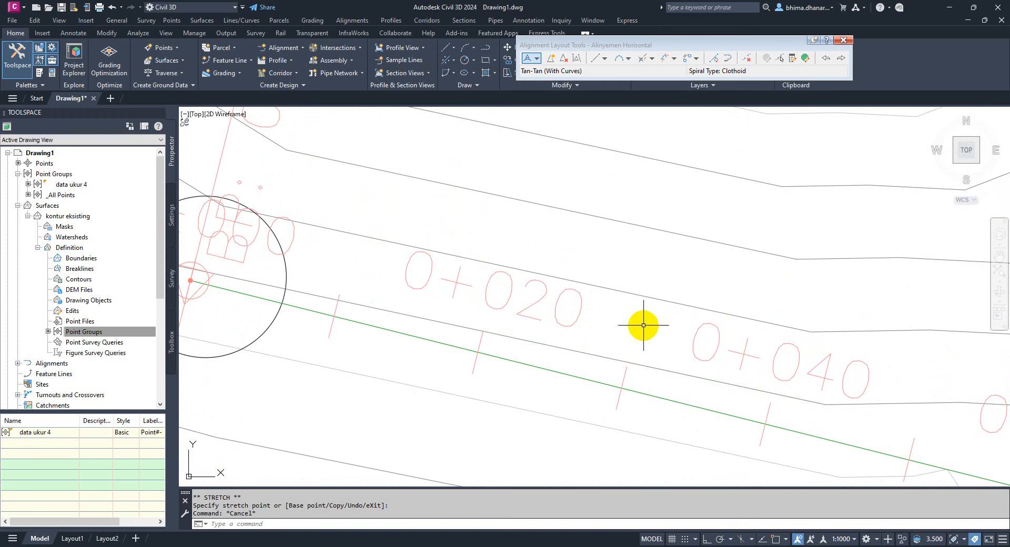
scroll(531, 319, down, 2)
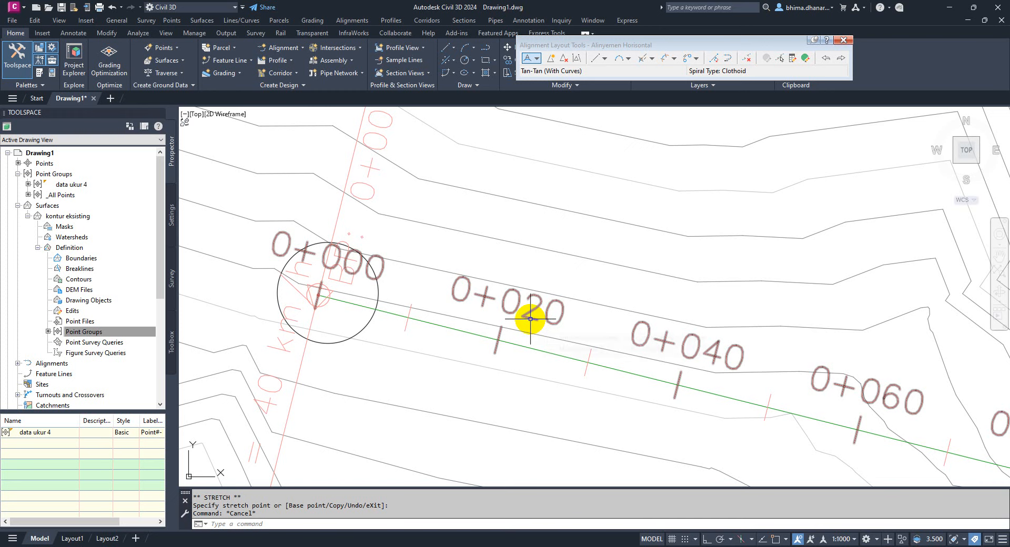
scroll(531, 313, down, 3)
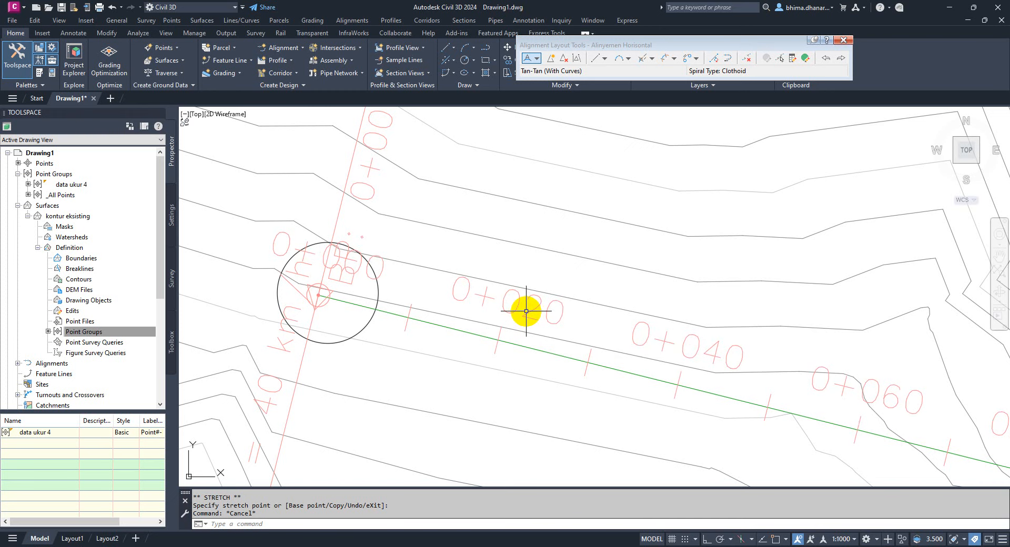
middle_drag(392, 444, 408, 347)
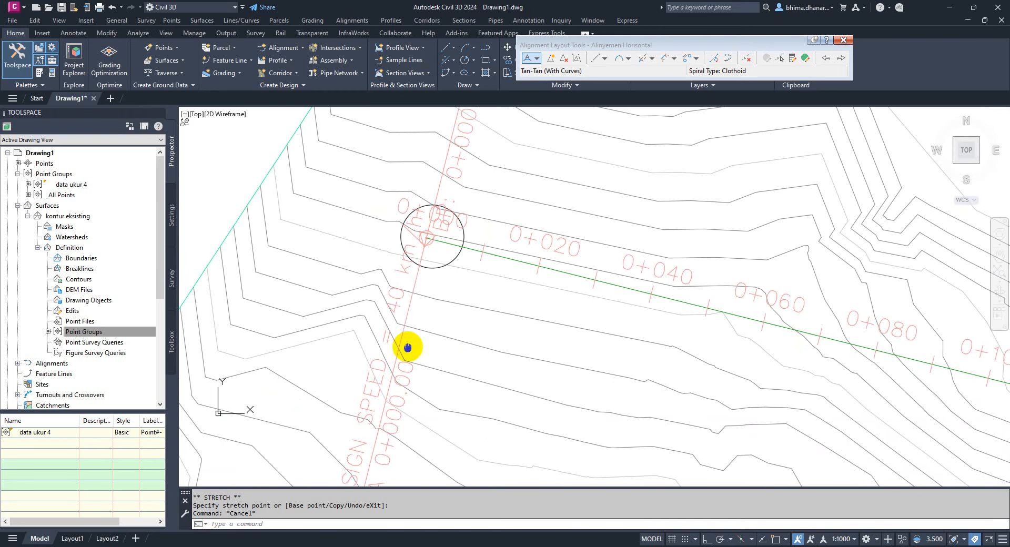
Examine the design speed label and its station label beside the alignment's starting marker circle
scroll(361, 457, up, 3)
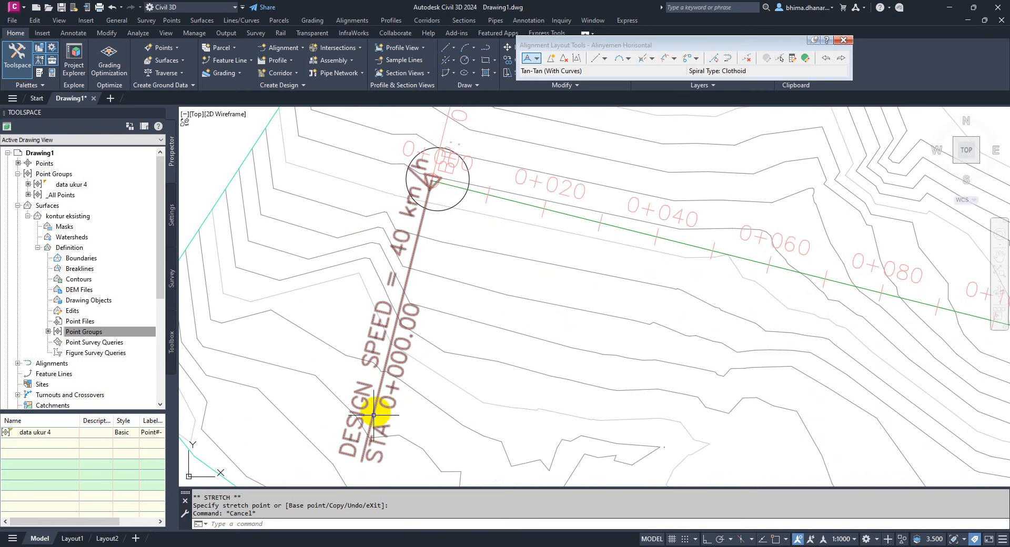
scroll(372, 417, up, 1)
scroll(390, 357, up, 3)
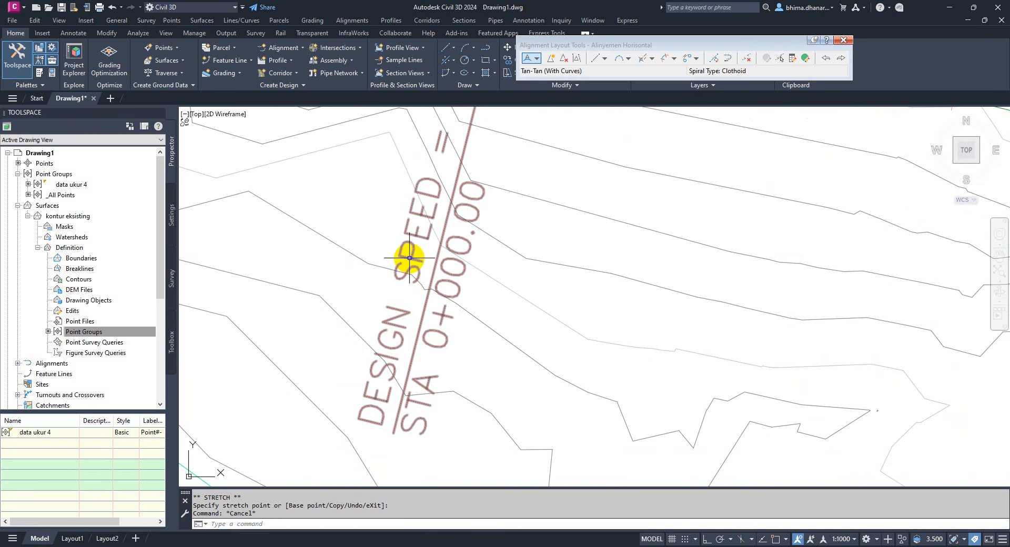
scroll(405, 260, down, 2)
scroll(375, 372, down, 2)
scroll(451, 440, up, 2)
scroll(435, 430, up, 2)
mouse_move(466, 214)
middle_down()
mouse_move(365, 462)
mouse_move(407, 336)
middle_up()
scroll(397, 379, down, 4)
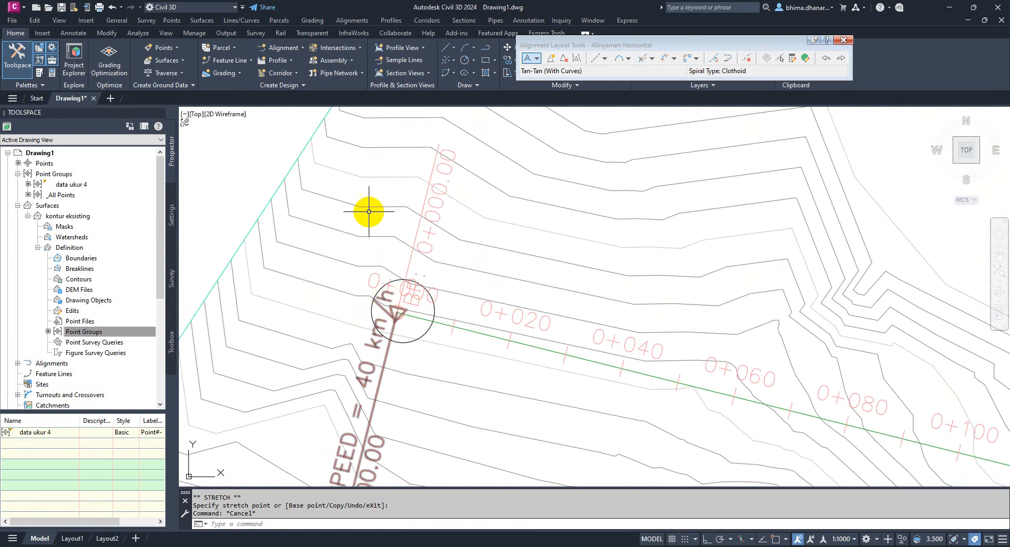
Examine the end-of-alignment station label at the southern marker circle
scroll(385, 200, down, 3)
scroll(616, 469, up, 3)
scroll(636, 416, up, 3)
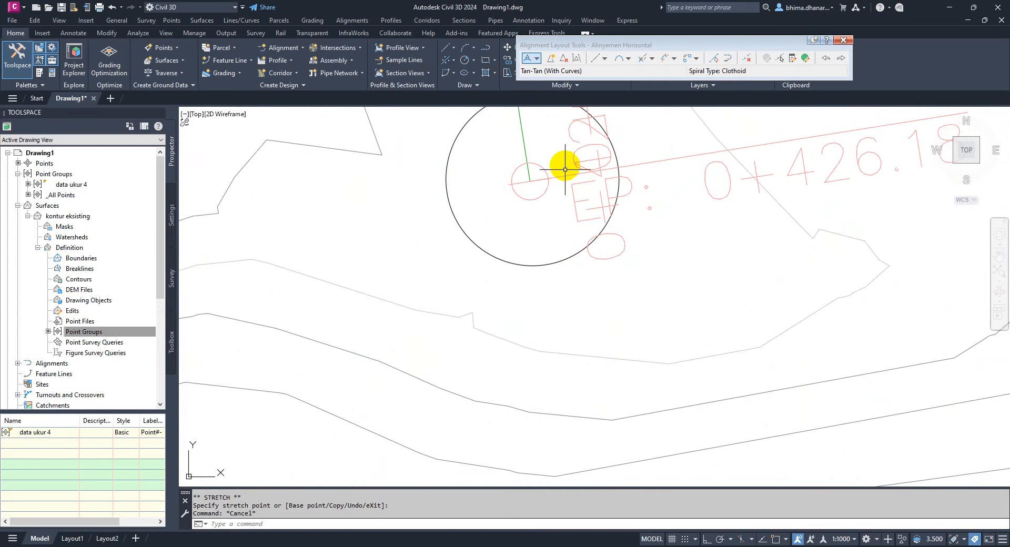
middle_drag(564, 199, 429, 278)
scroll(406, 352, down, 2)
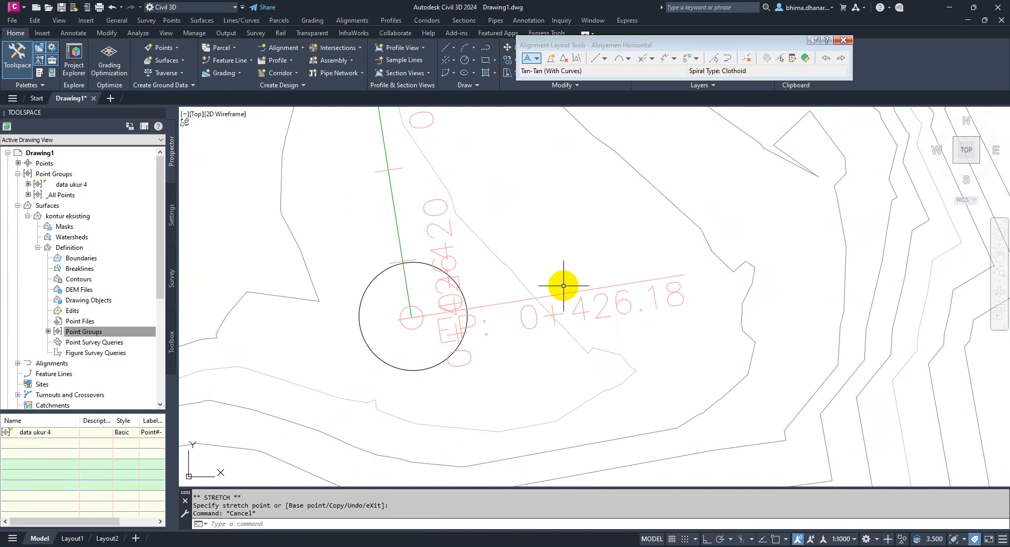
scroll(573, 297, up, 2)
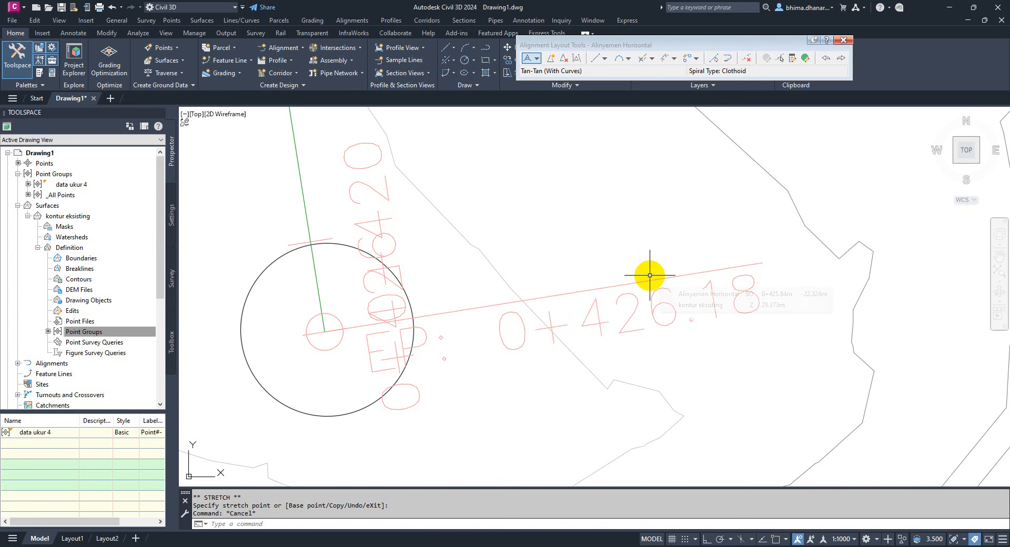
scroll(647, 337, down, 6)
middle_drag(540, 179, 571, 276)
scroll(699, 502, up, 1)
scroll(655, 433, up, 4)
scroll(669, 472, up, 5)
middle_drag(744, 379, 703, 428)
scroll(703, 428, down, 6)
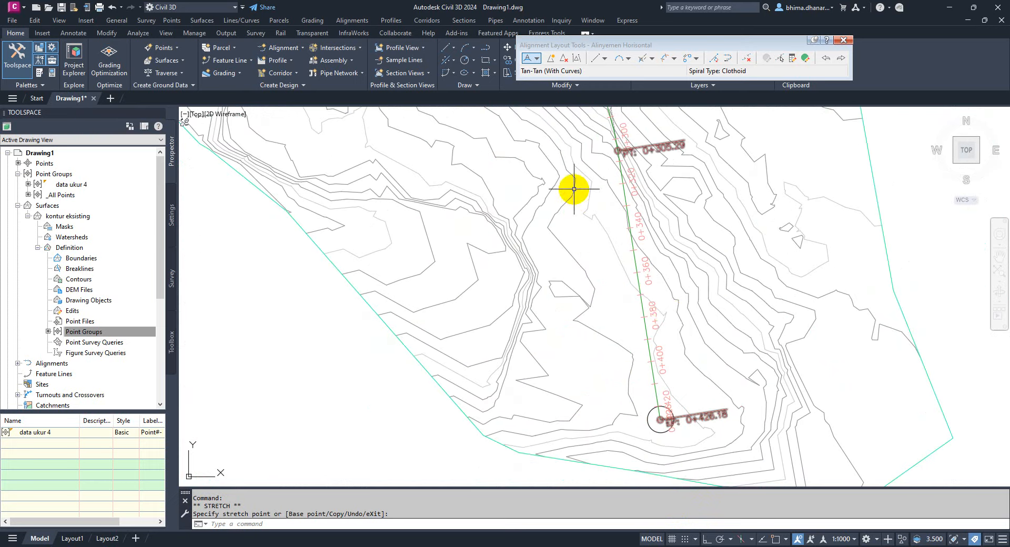
Examine the curve's start, midpoint and end station labels along the alignment
middle_drag(572, 168, 624, 366)
middle_drag(573, 239, 544, 343)
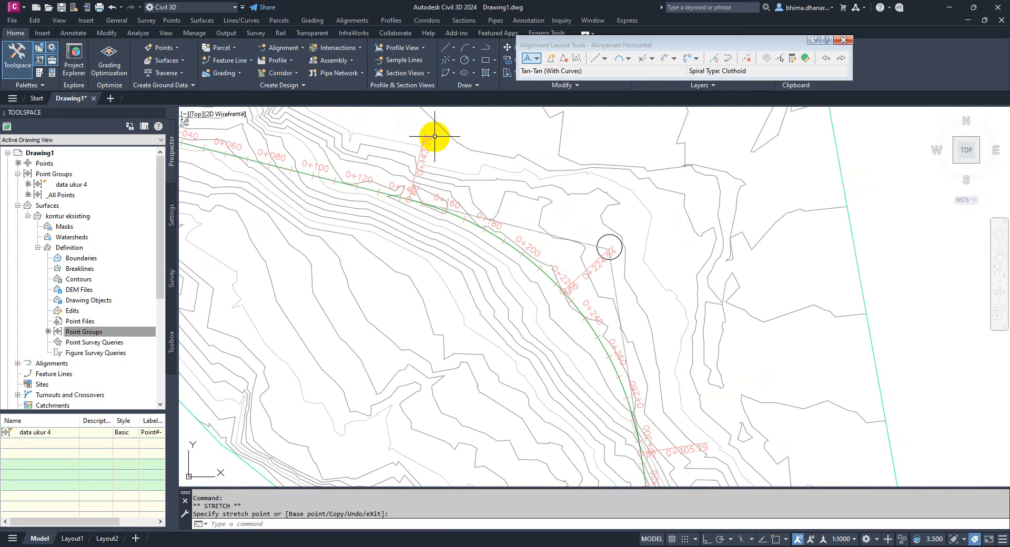
scroll(427, 138, up, 2)
scroll(416, 274, up, 2)
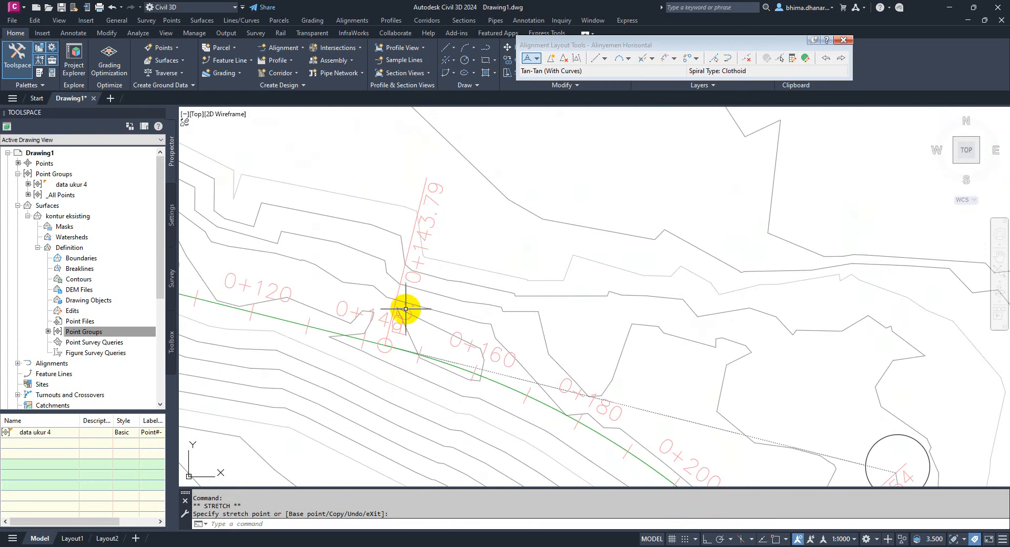
middle_drag(412, 274, 399, 159)
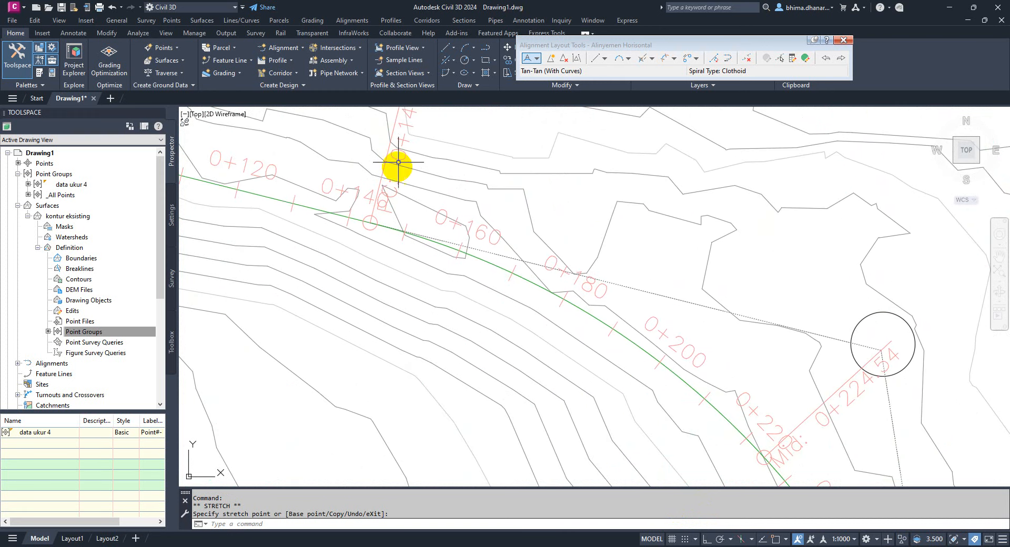
scroll(377, 192, down, 3)
scroll(444, 212, down, 2)
scroll(576, 360, up, 2)
scroll(576, 361, up, 4)
scroll(614, 360, down, 3)
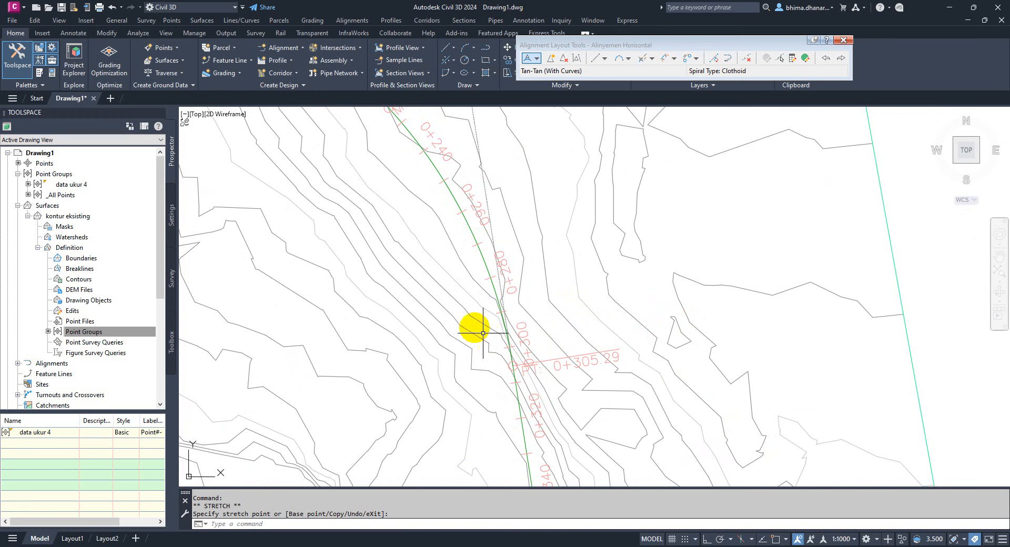
scroll(579, 379, up, 4)
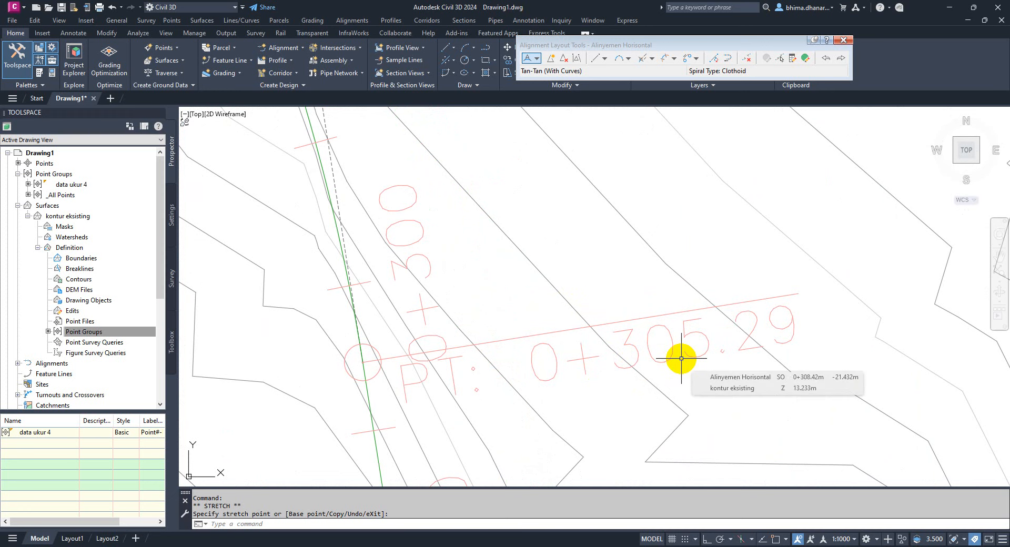
scroll(681, 358, down, 10)
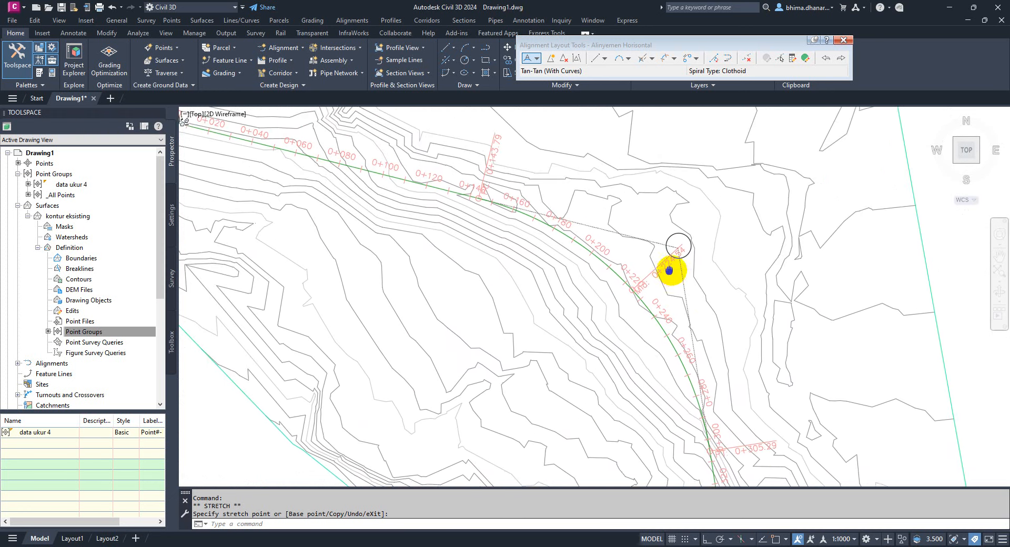
middle_drag(526, 248, 639, 322)
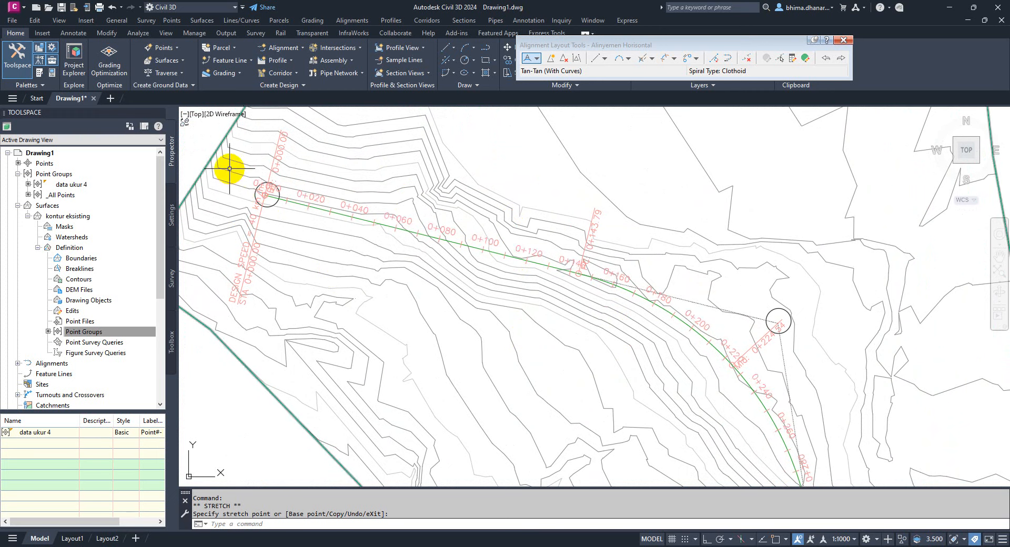
Close the Alignment Layout Tools toolbar and show the 0+020 station label near the alignment's start
scroll(247, 168, up, 6)
scroll(439, 237, up, 2)
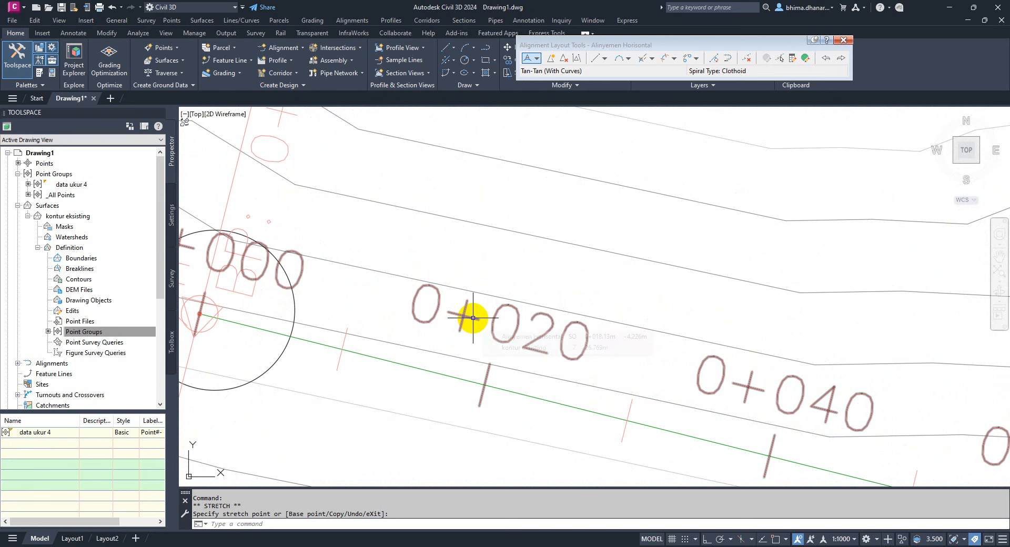
drag(805, 45, 869, 156)
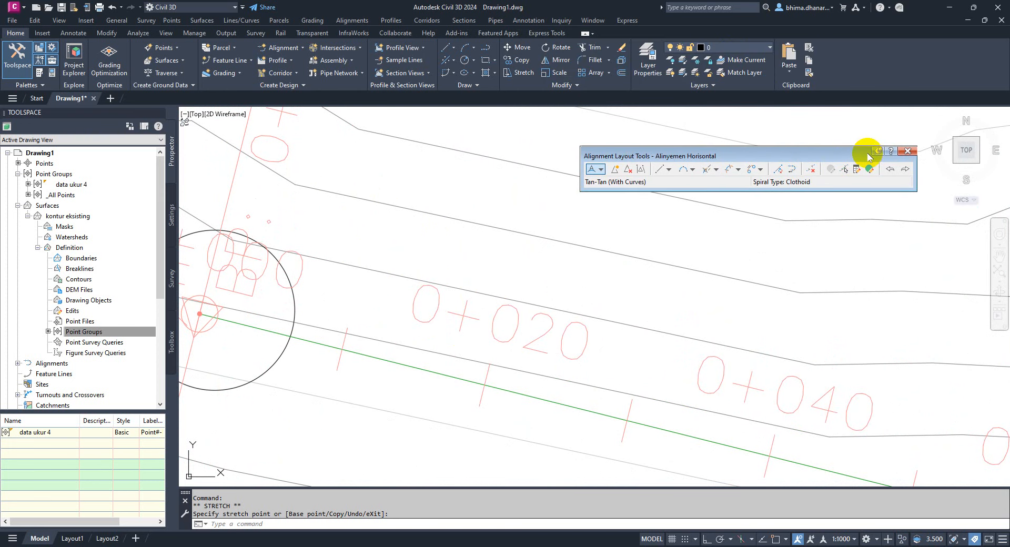
click(907, 151)
Review the major and minor station styles and increments in the alignment's label group settings, then cancel and deselect the labels
mouse_move(513, 345)
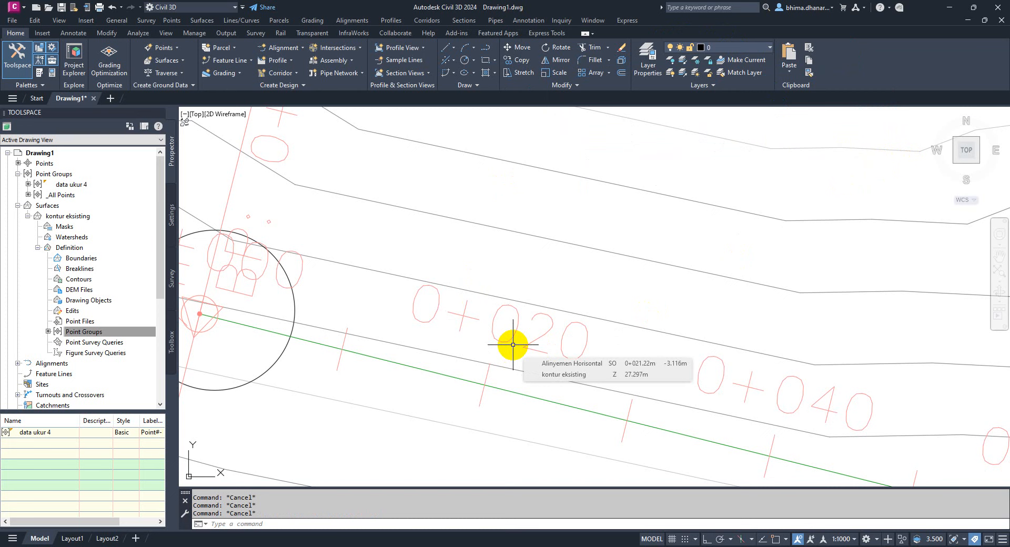
click(538, 351)
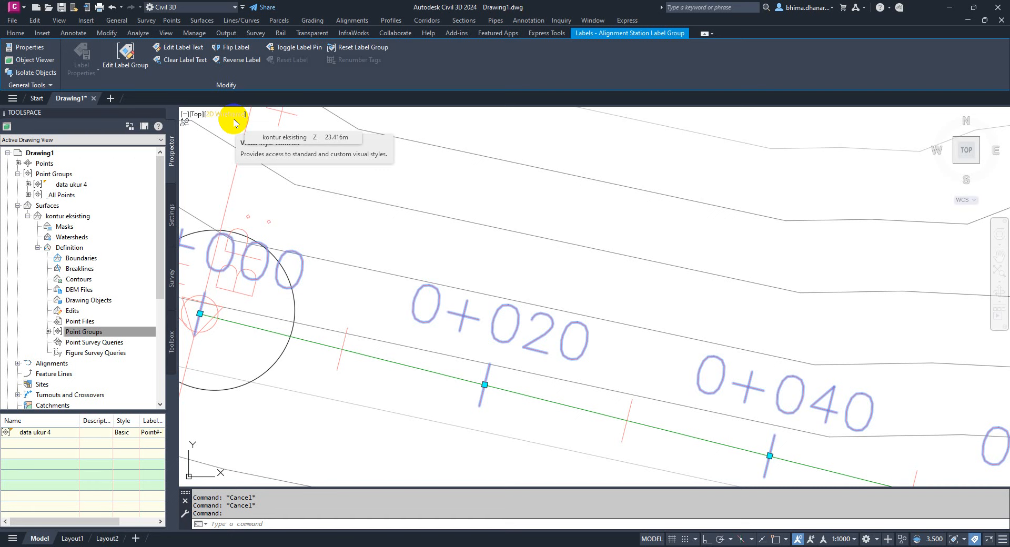
click(123, 68)
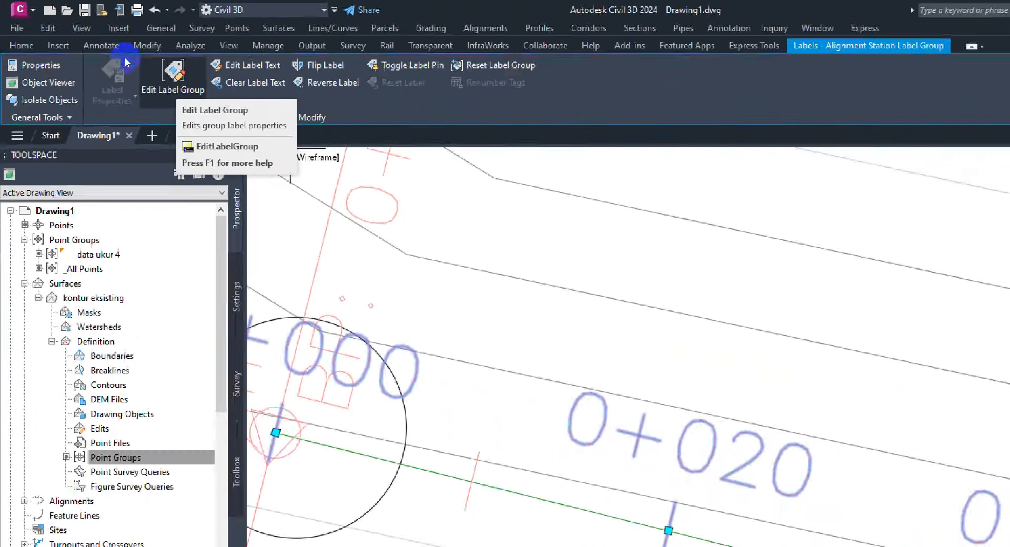
click(173, 79)
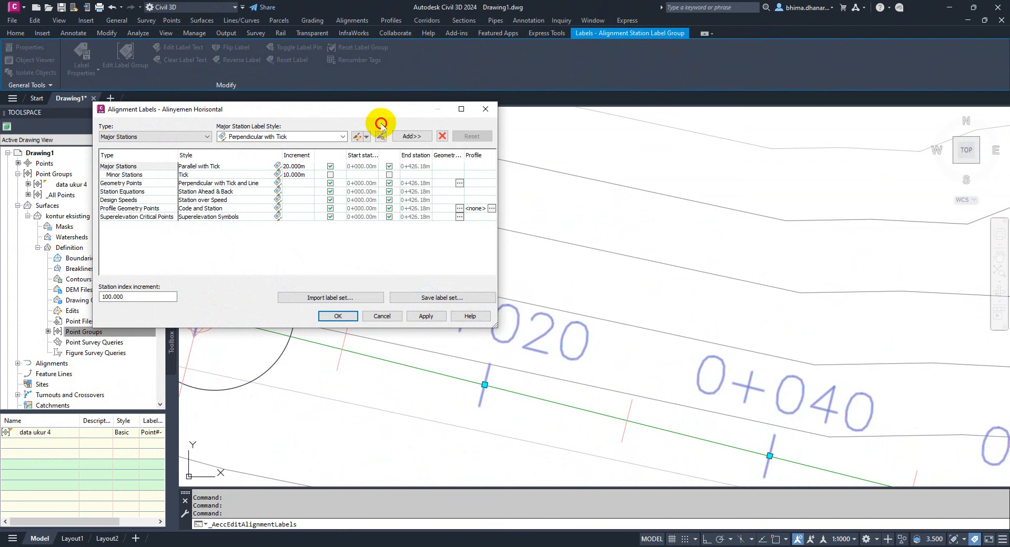
drag(357, 109, 442, 124)
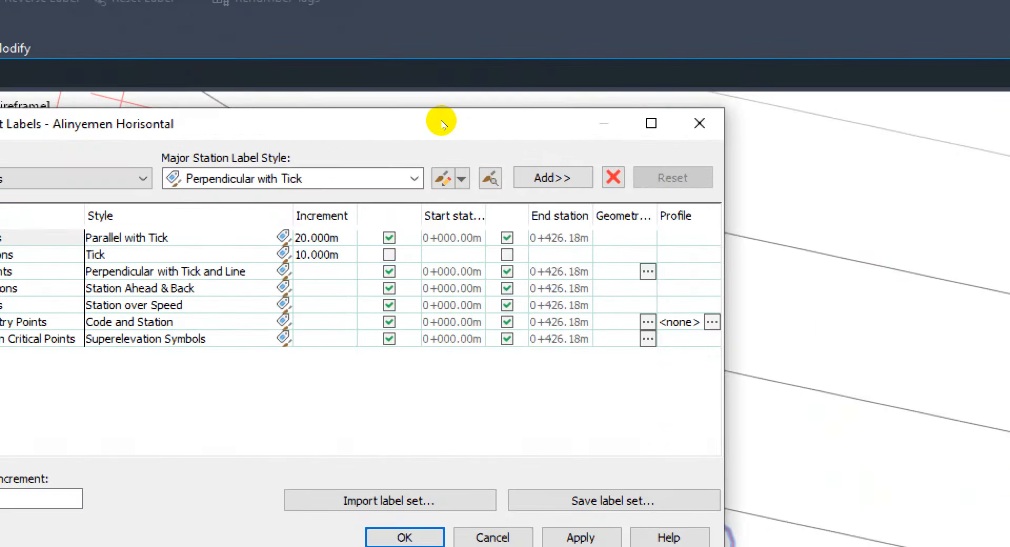
drag(419, 125, 476, 111)
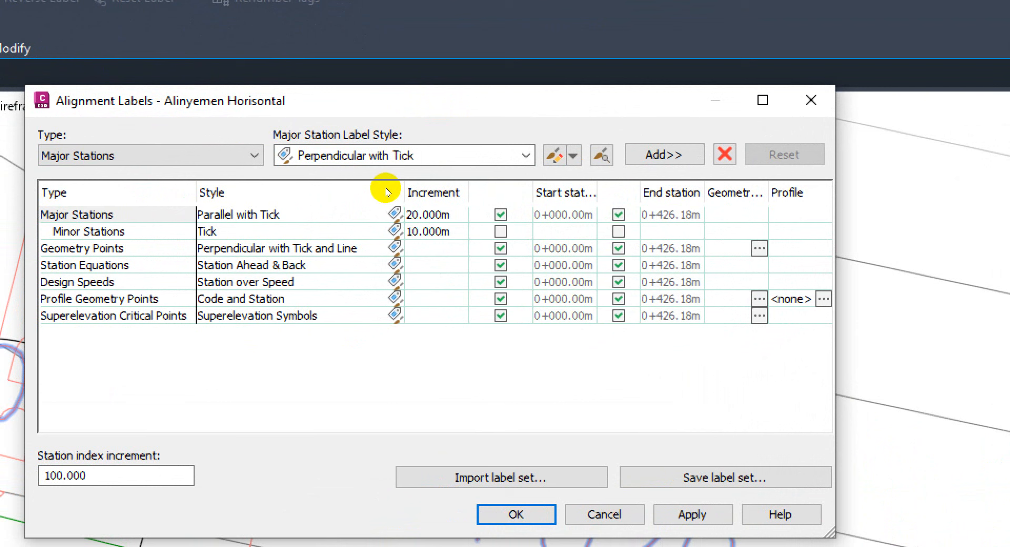
click(264, 171)
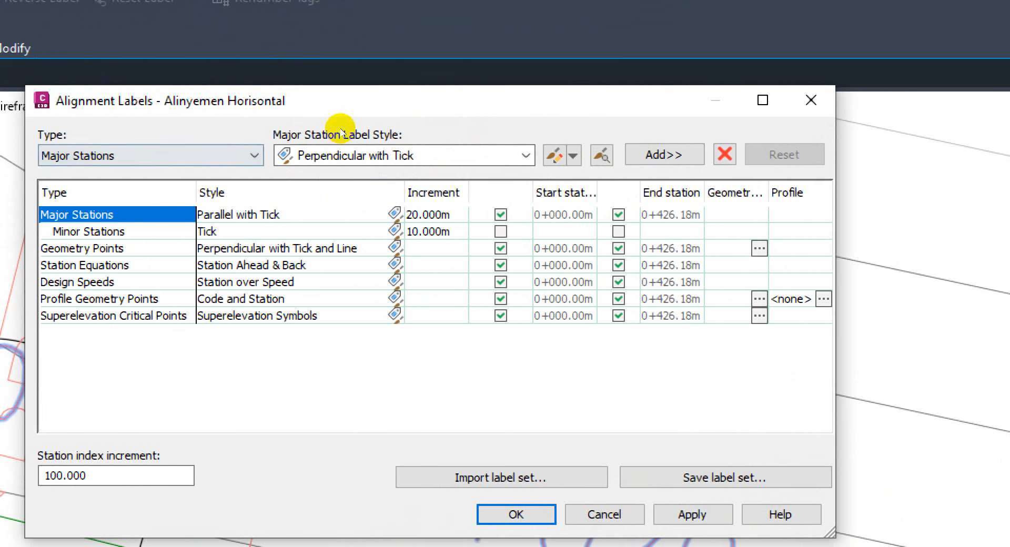
drag(355, 110, 450, 95)
key(Escape)
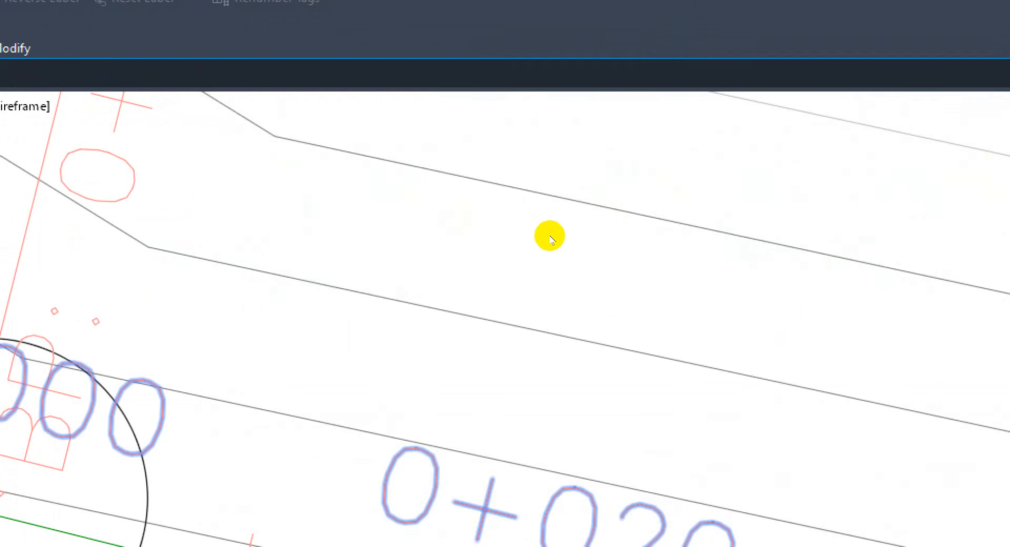
scroll(653, 353, down, 2)
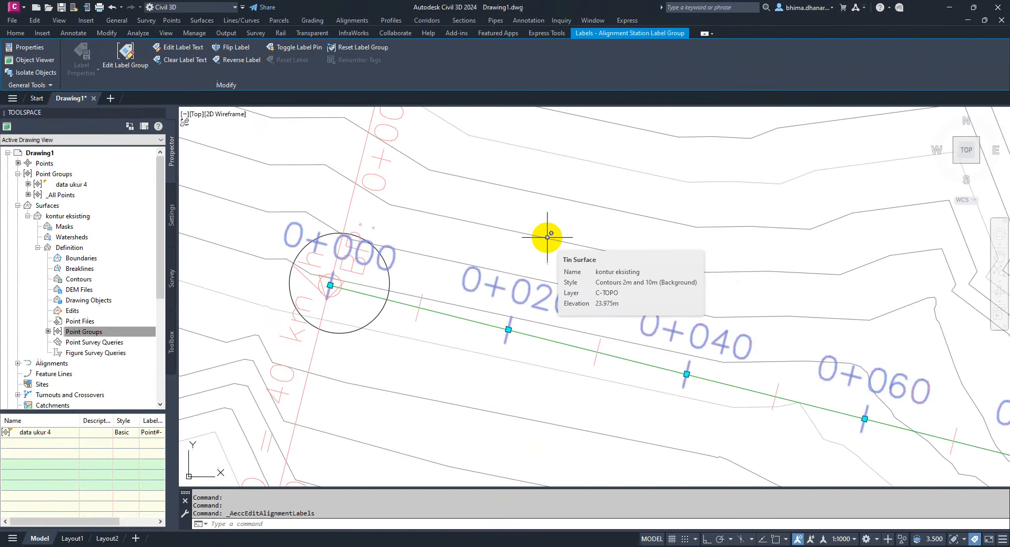
key(Escape)
key(Escape)
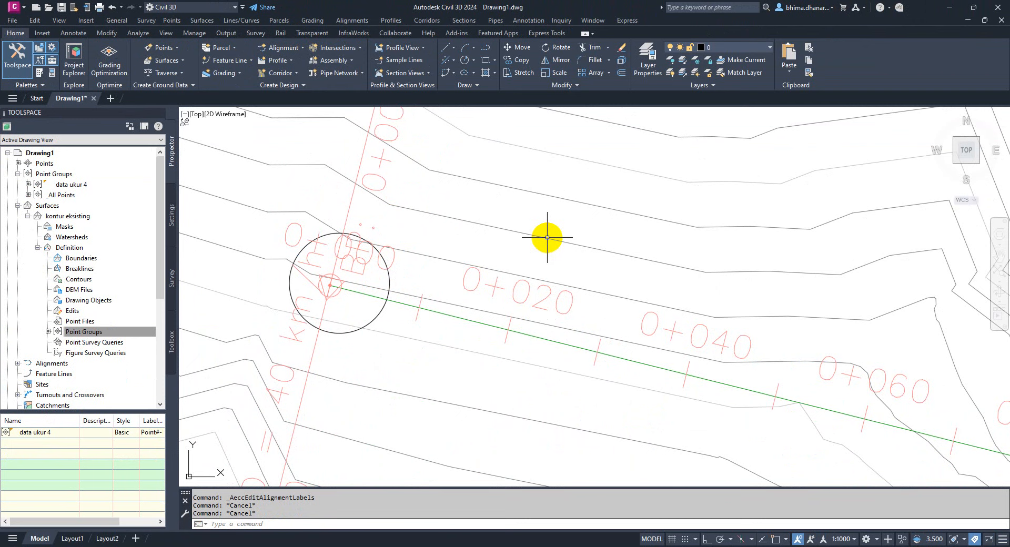
scroll(553, 314, up, 4)
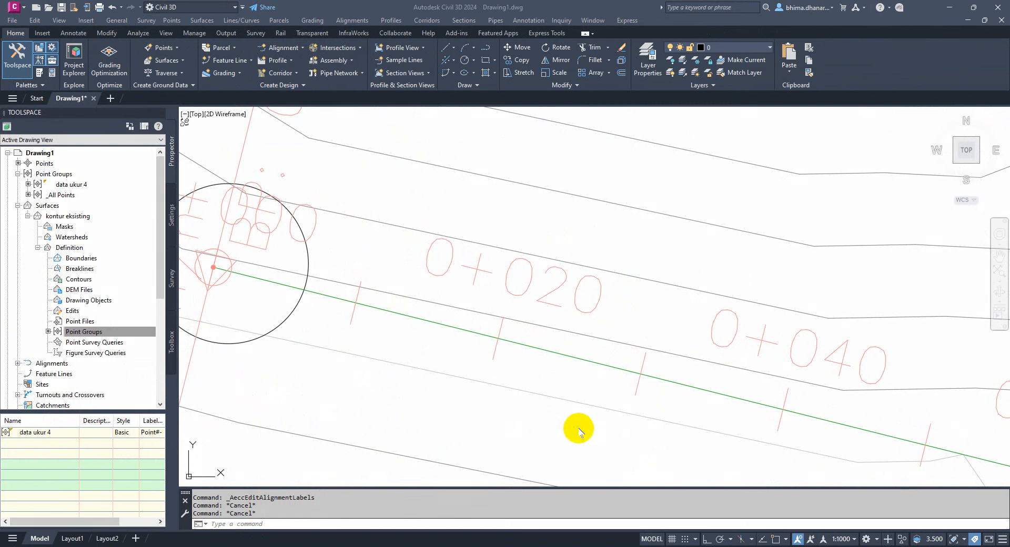
click(391, 100)
mouse_move(391, 64)
mouse_down()
mouse_move(620, 68)
mouse_move(971, 210)
mouse_up()
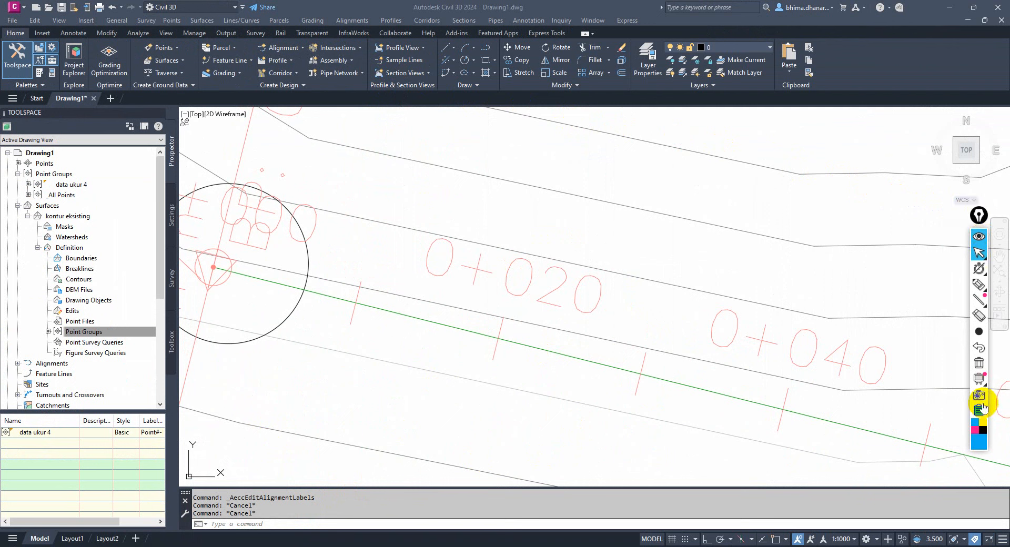
mouse_move(982, 377)
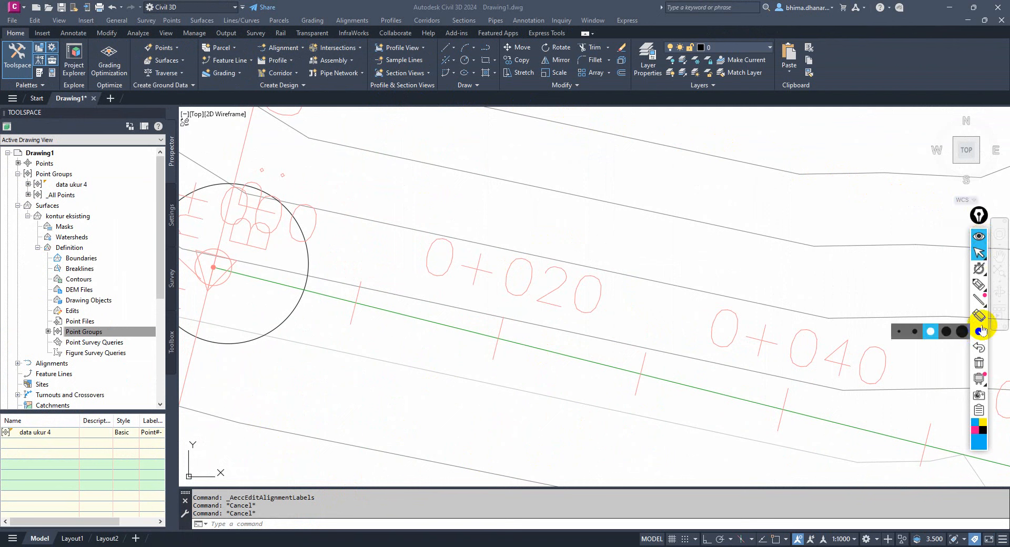
click(979, 284)
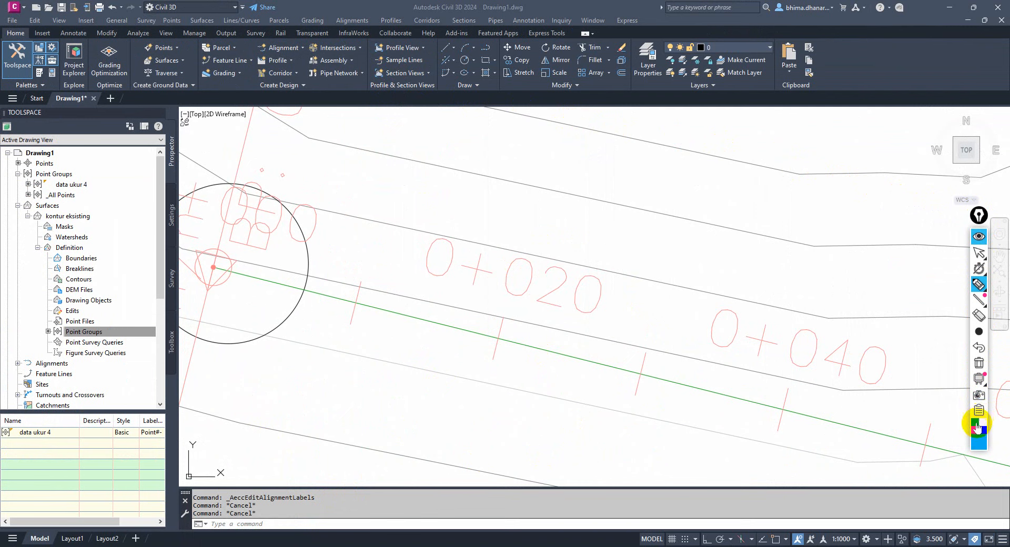
mouse_move(593, 259)
mouse_down()
mouse_move(460, 228)
mouse_move(432, 345)
mouse_move(575, 352)
mouse_move(593, 259)
mouse_up()
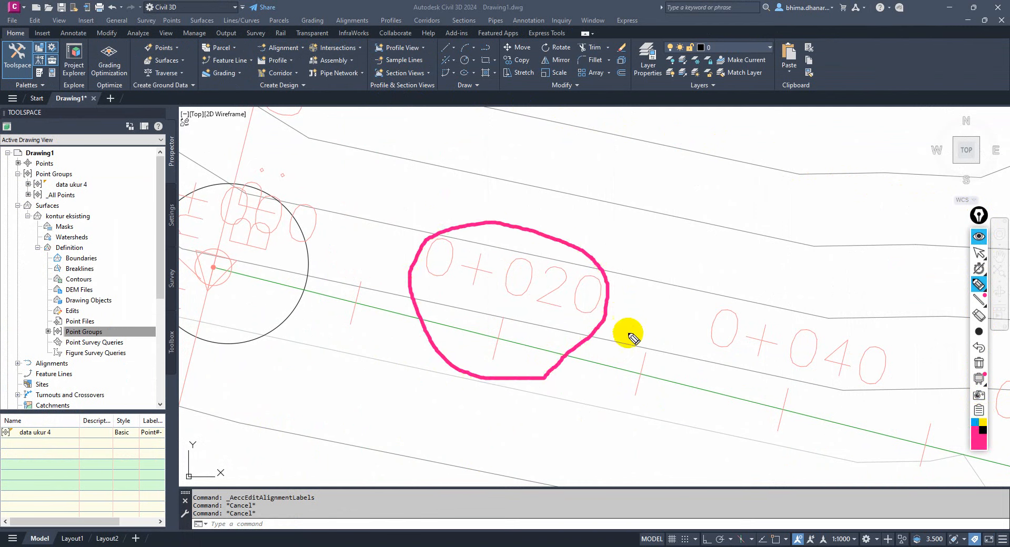
drag(645, 354, 637, 391)
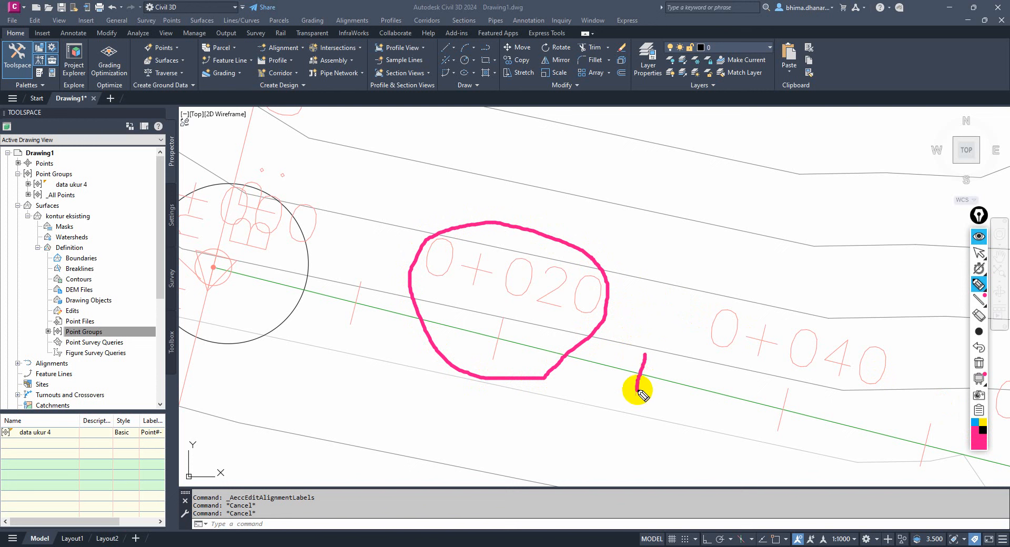
mouse_move(653, 341)
mouse_down()
mouse_move(621, 345)
mouse_move(662, 400)
mouse_move(647, 343)
mouse_up()
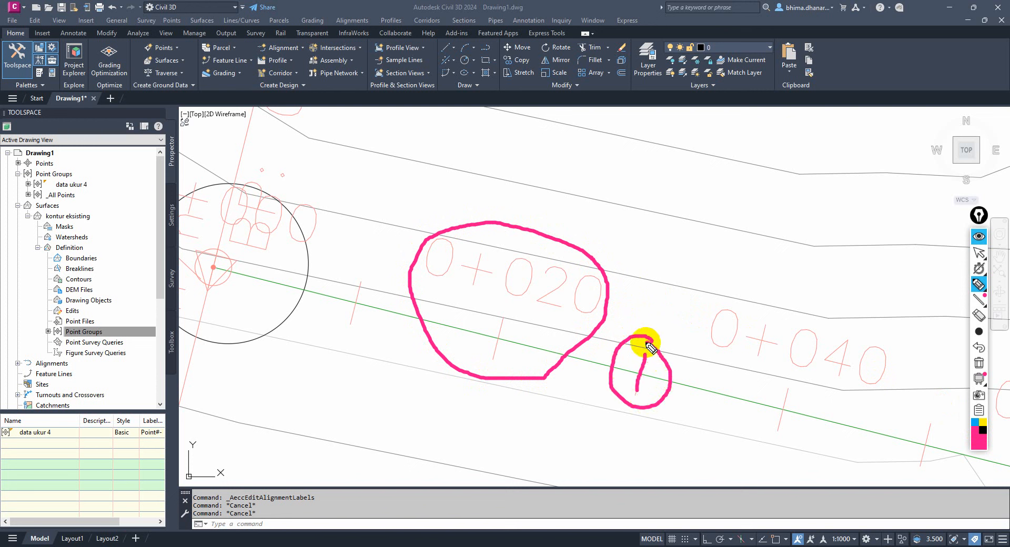
drag(504, 320, 493, 356)
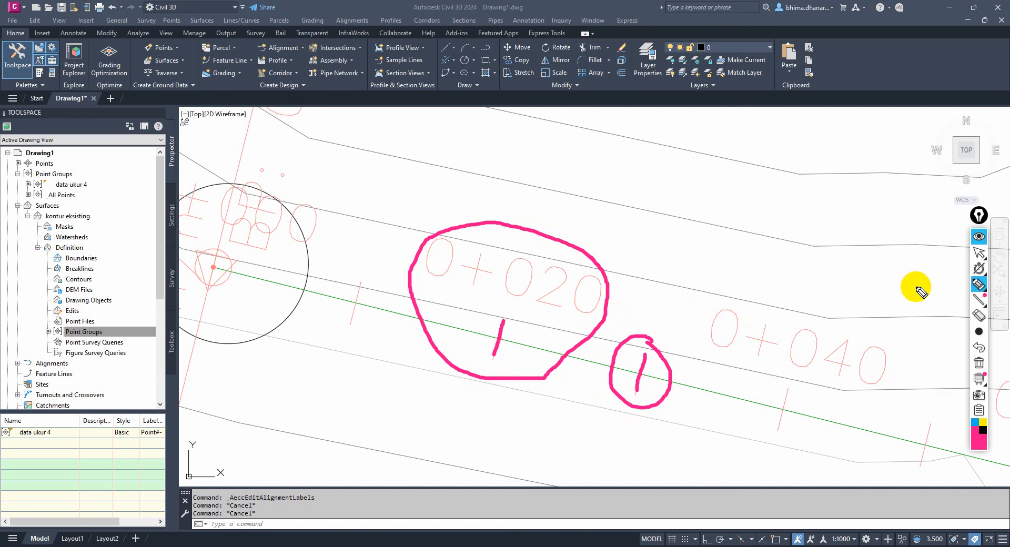
click(979, 363)
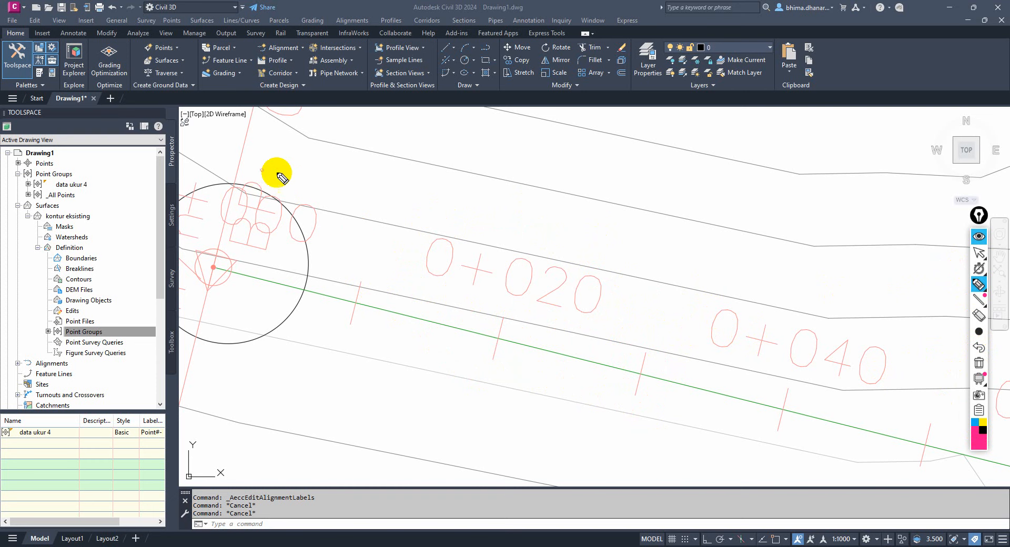
Set the alignment's major station label increment to 50 m and apply it
click(978, 255)
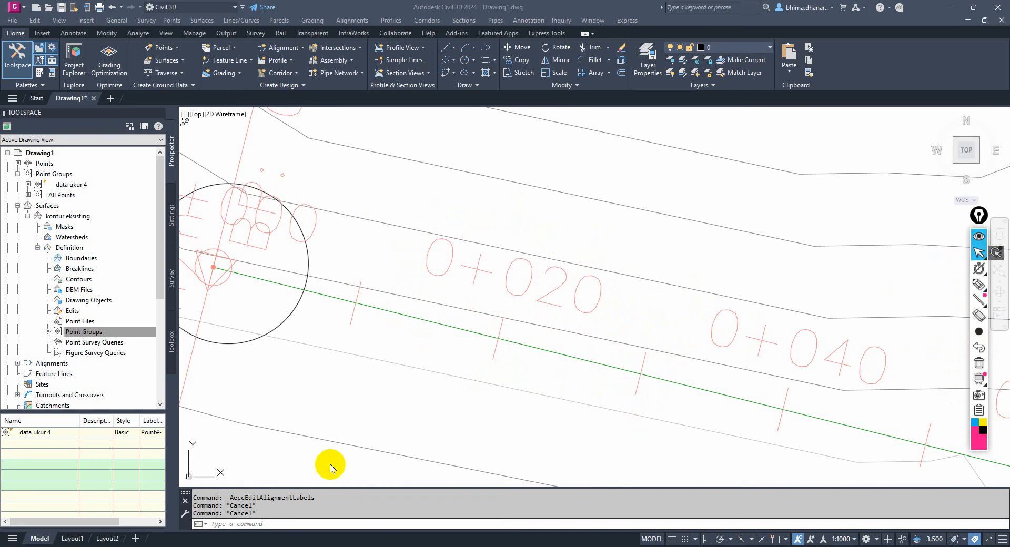
click(432, 273)
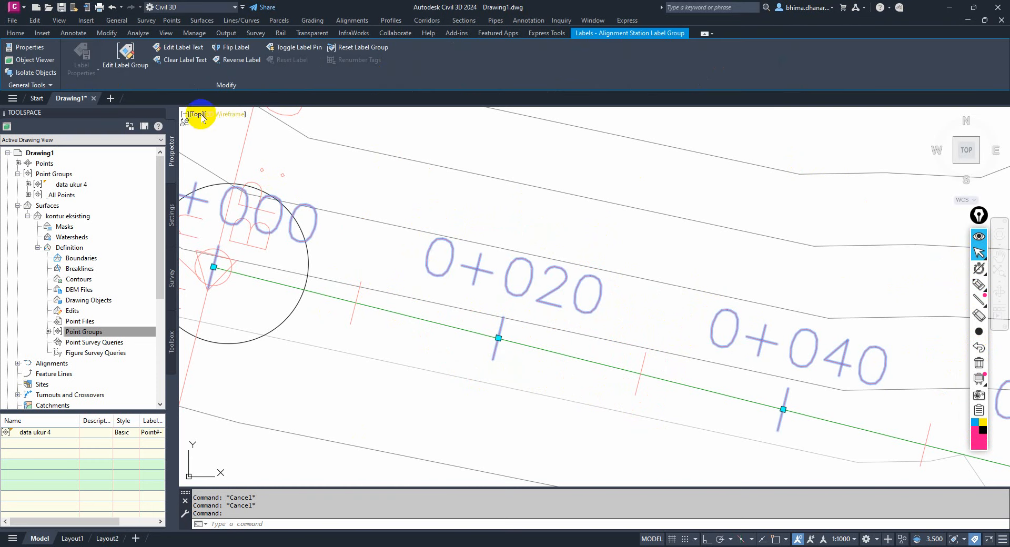
click(125, 52)
drag(407, 100, 317, 129)
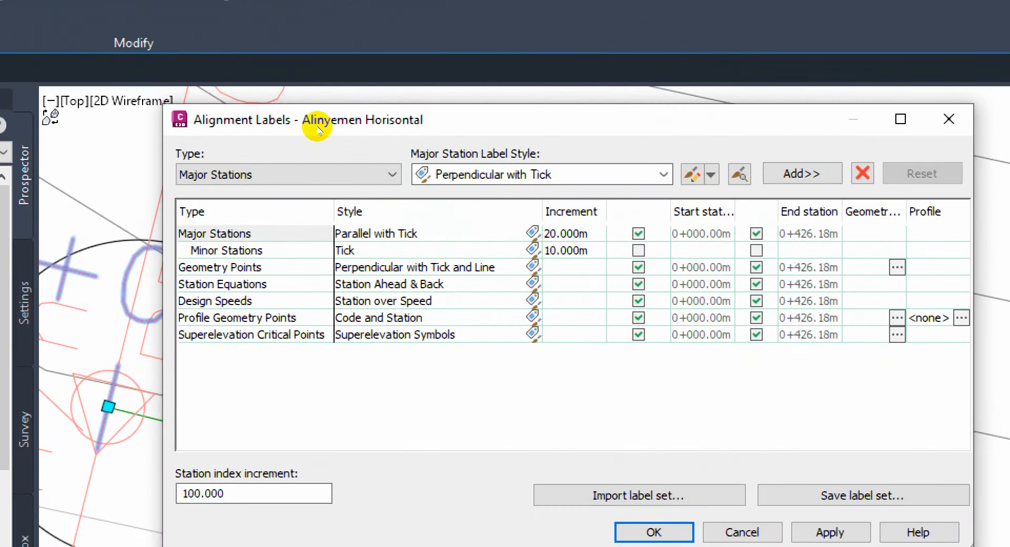
click(293, 186)
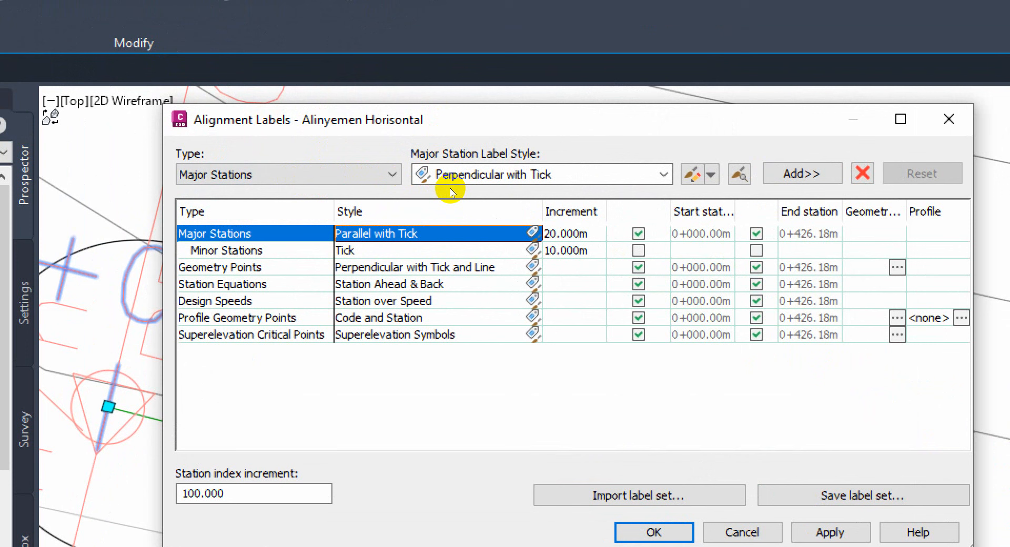
key(Tab)
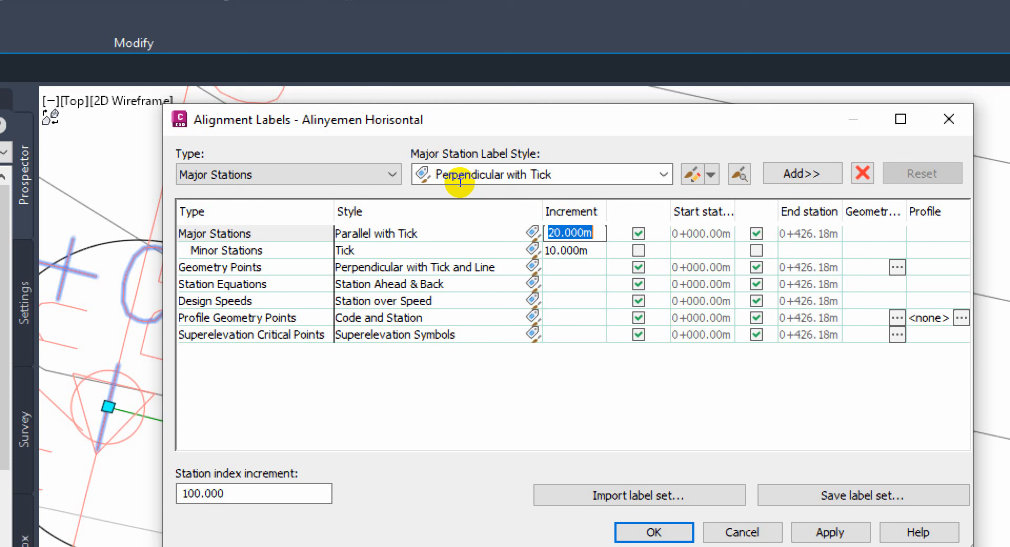
text(0)
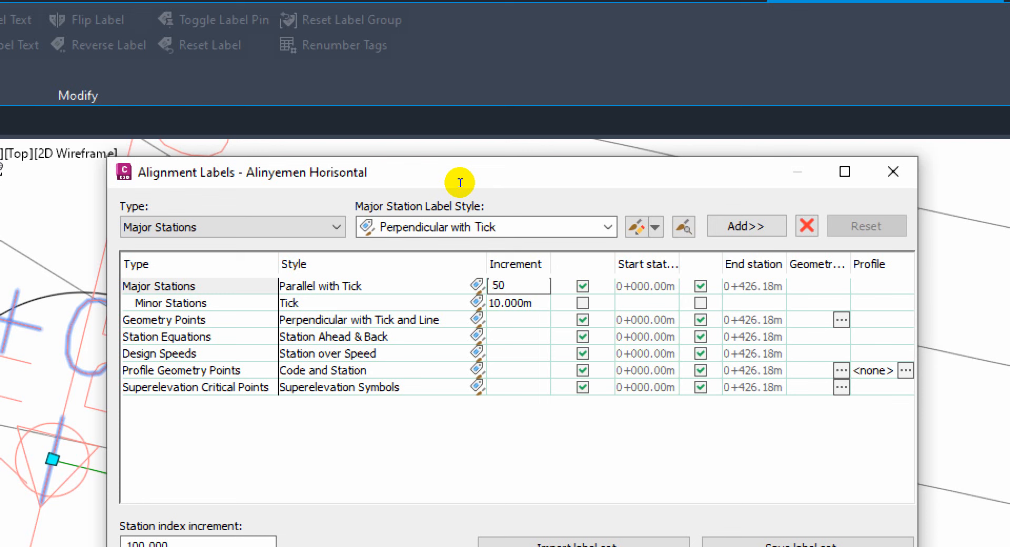
key(Return)
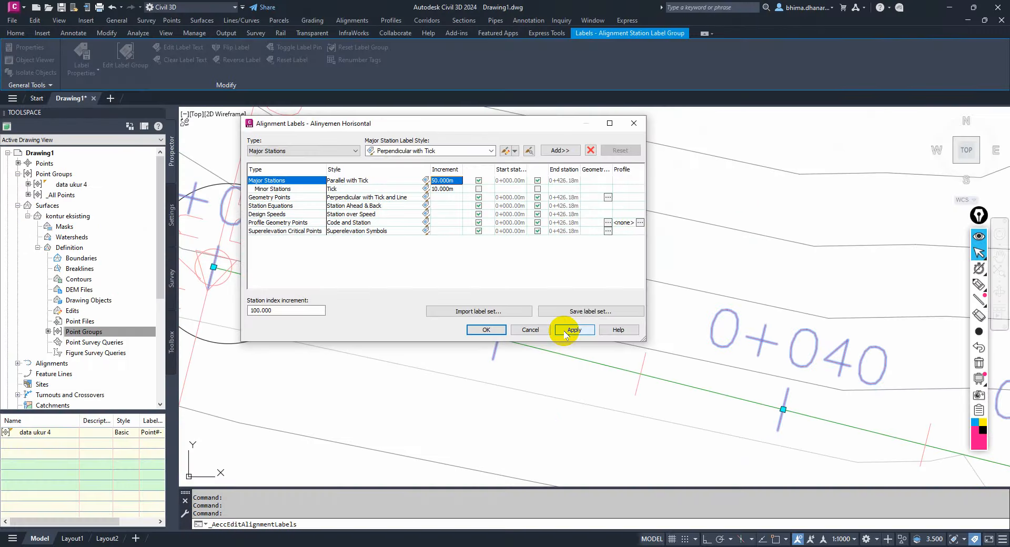
click(565, 333)
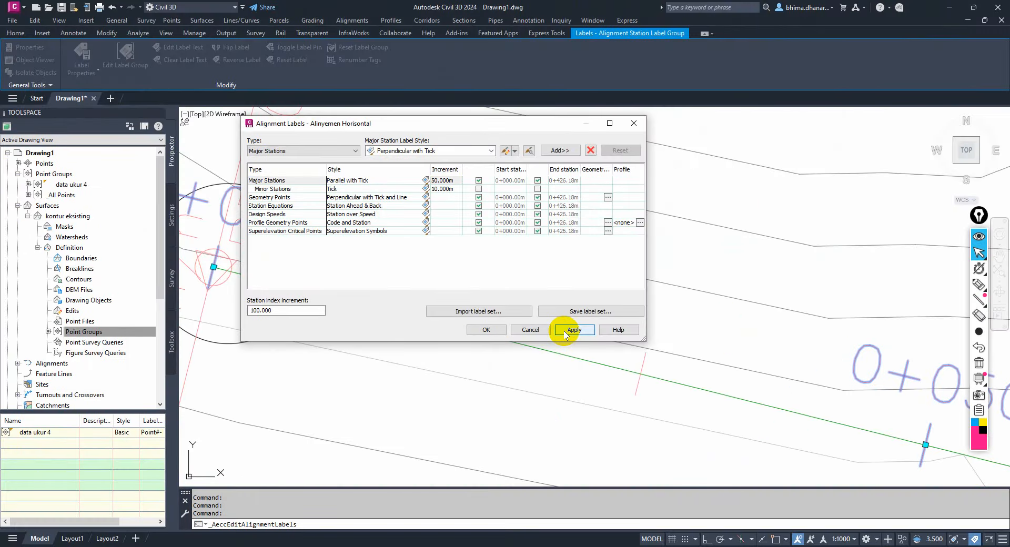
click(495, 331)
Examine the major station labels and minor ticks between 0+000 and 0+100 at the alignment's start
scroll(392, 258, down, 2)
scroll(445, 271, down, 2)
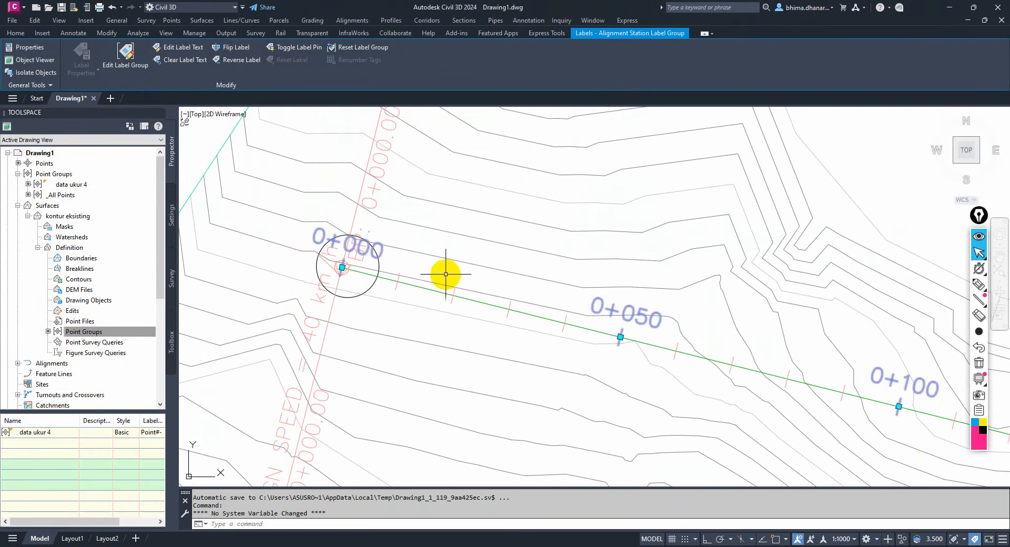
middle_drag(648, 301, 546, 279)
middle_drag(779, 325, 458, 262)
mouse_move(558, 313)
middle_down()
mouse_move(480, 286)
mouse_move(665, 345)
middle_up()
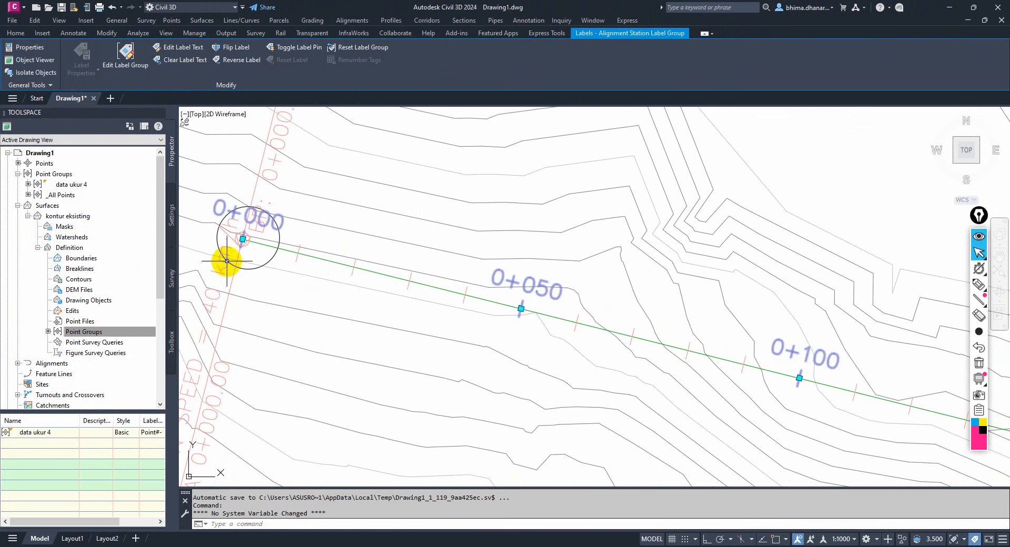
scroll(237, 255, up, 2)
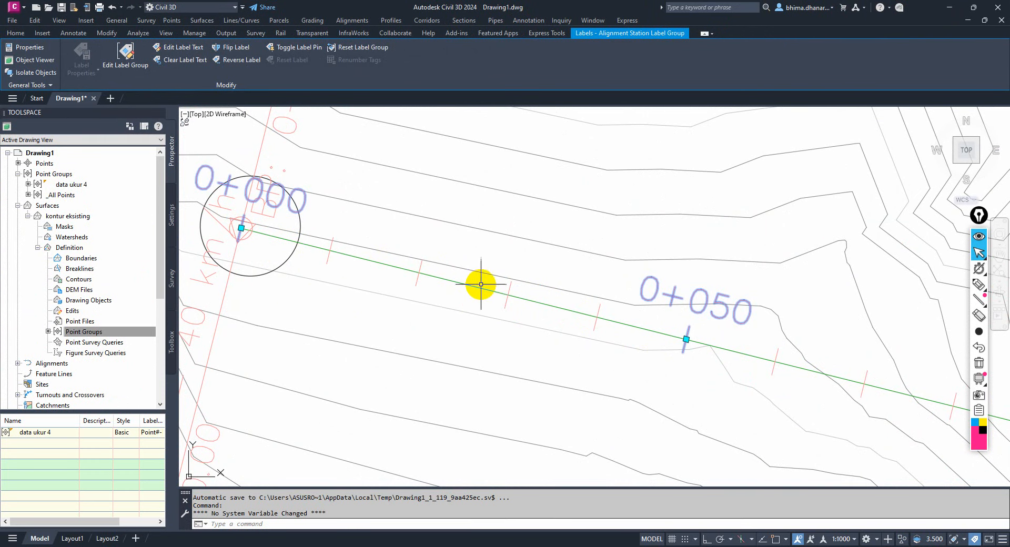
scroll(248, 214, up, 2)
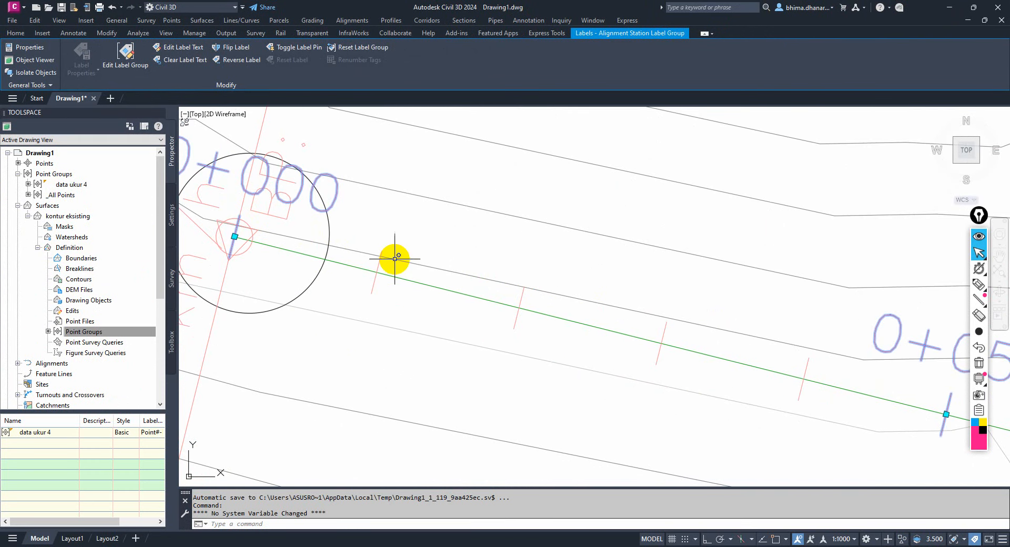
scroll(402, 272, down, 2)
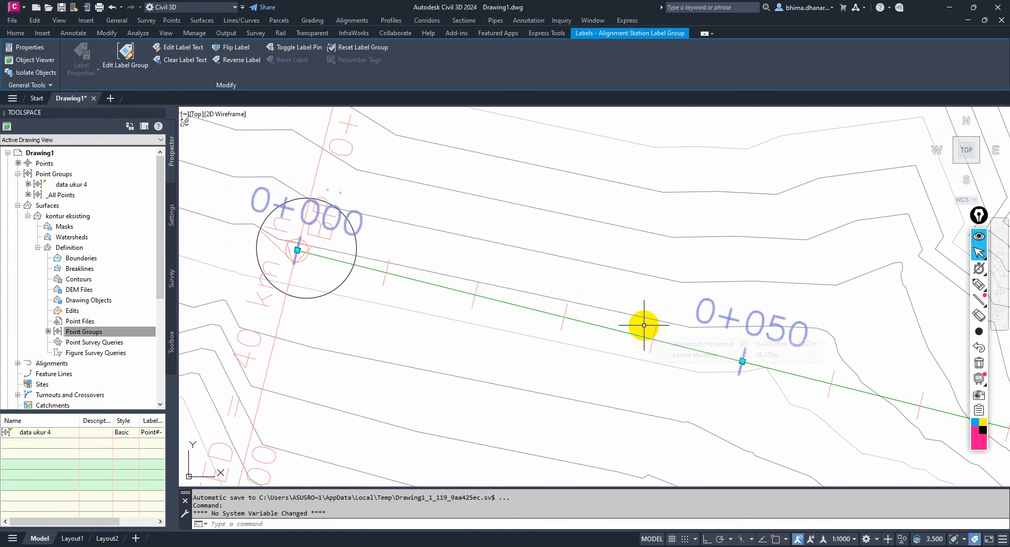
scroll(380, 316, down, 1)
Examine the station labels near the alignment's southern end, around 0+400 and the end point
scroll(380, 316, down, 8)
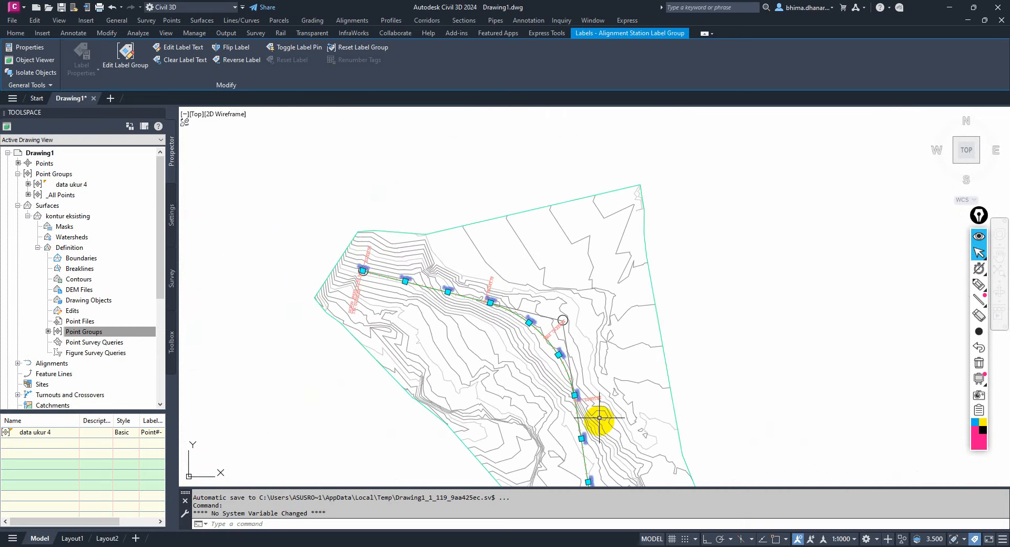
middle_drag(561, 321, 535, 180)
scroll(568, 345, up, 6)
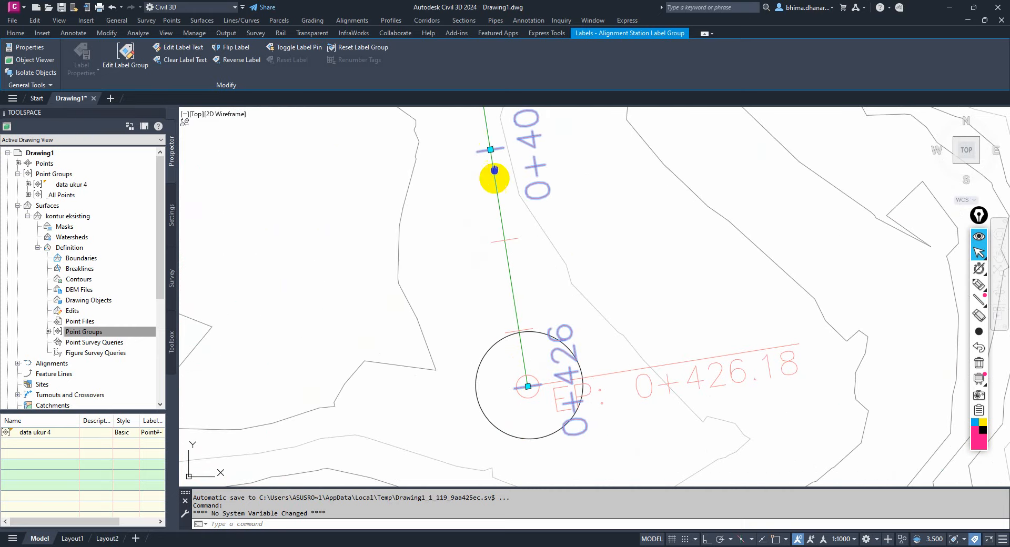
scroll(494, 176, up, 3)
mouse_move(534, 315)
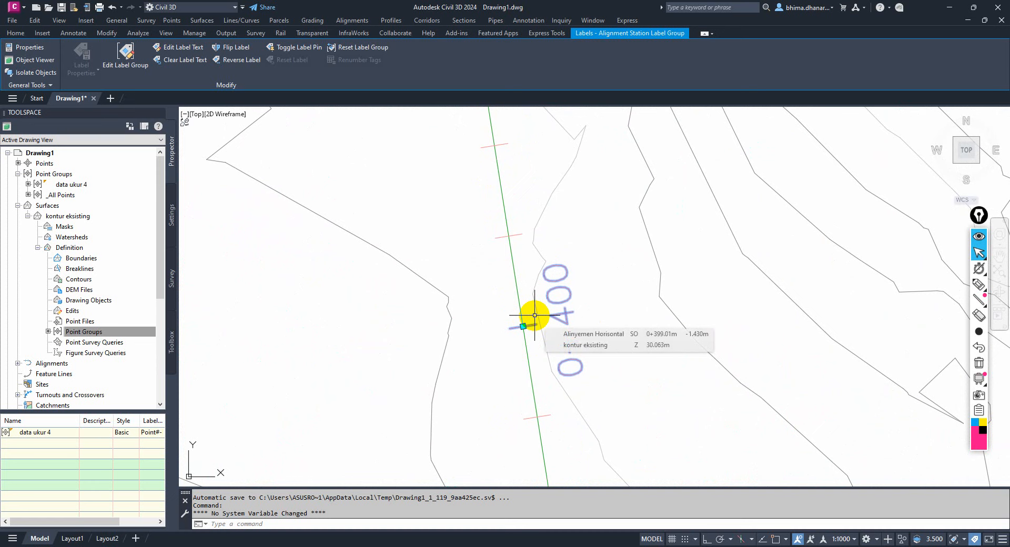
scroll(535, 315, down, 4)
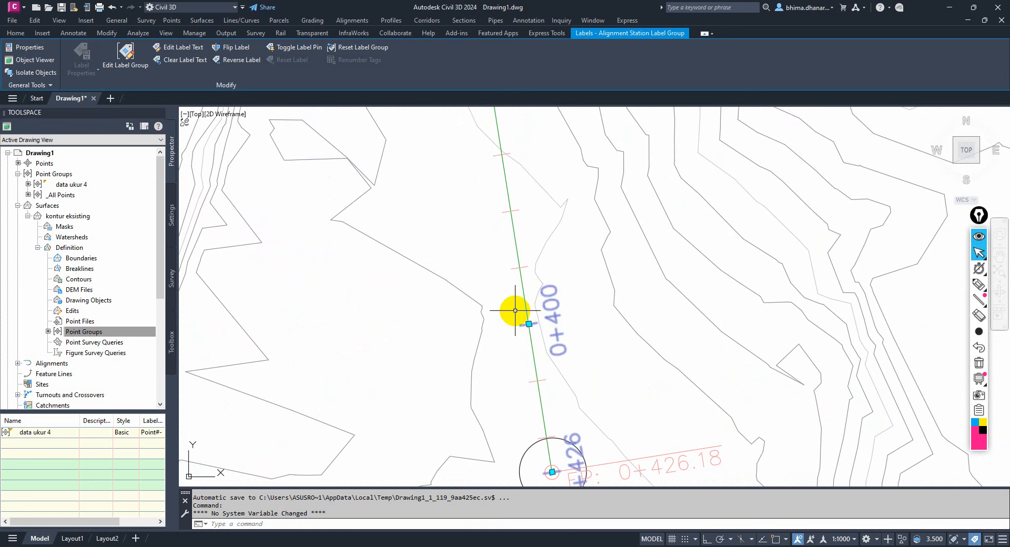
scroll(537, 287, down, 6)
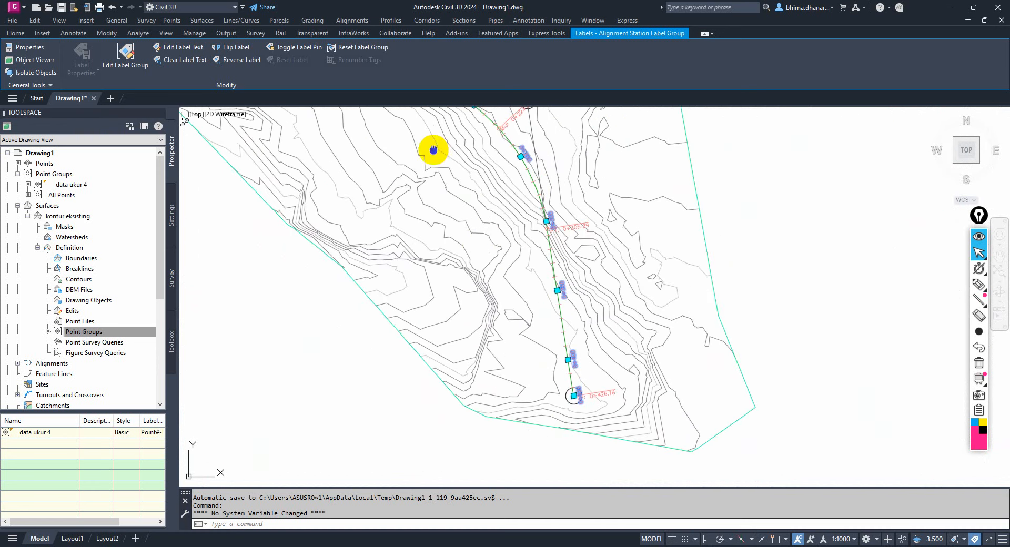
Examine the station labels from the curve around 0+200 back to the alignment's start, then deselect the labels
scroll(496, 180, up, 6)
scroll(654, 272, up, 2)
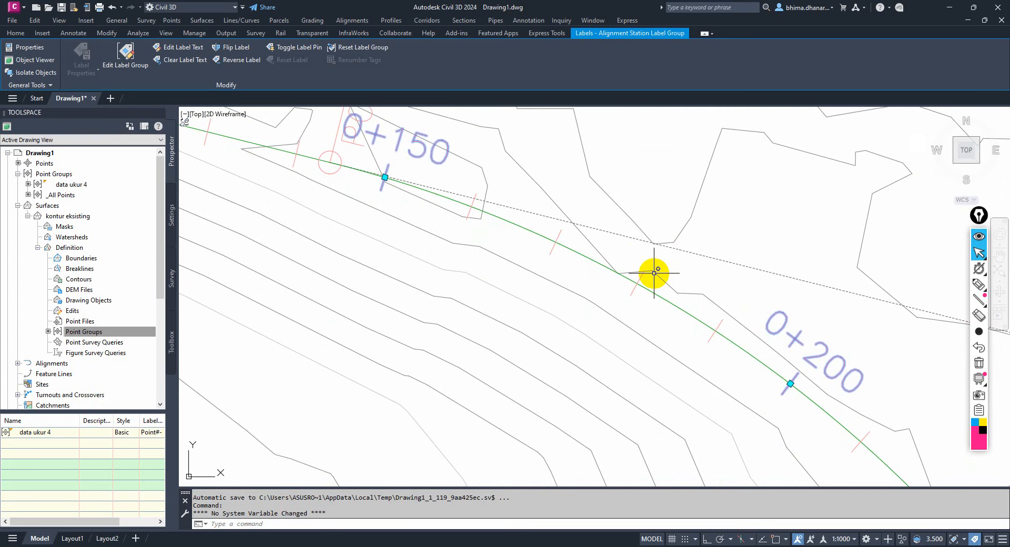
middle_drag(331, 165, 647, 289)
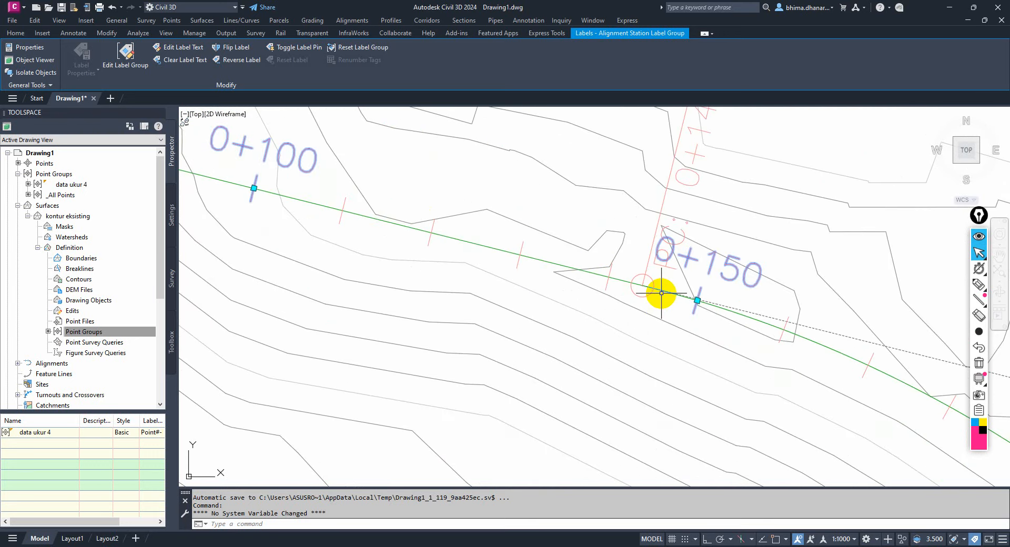
scroll(660, 293, down, 2)
scroll(662, 293, down, 3)
scroll(309, 225, up, 3)
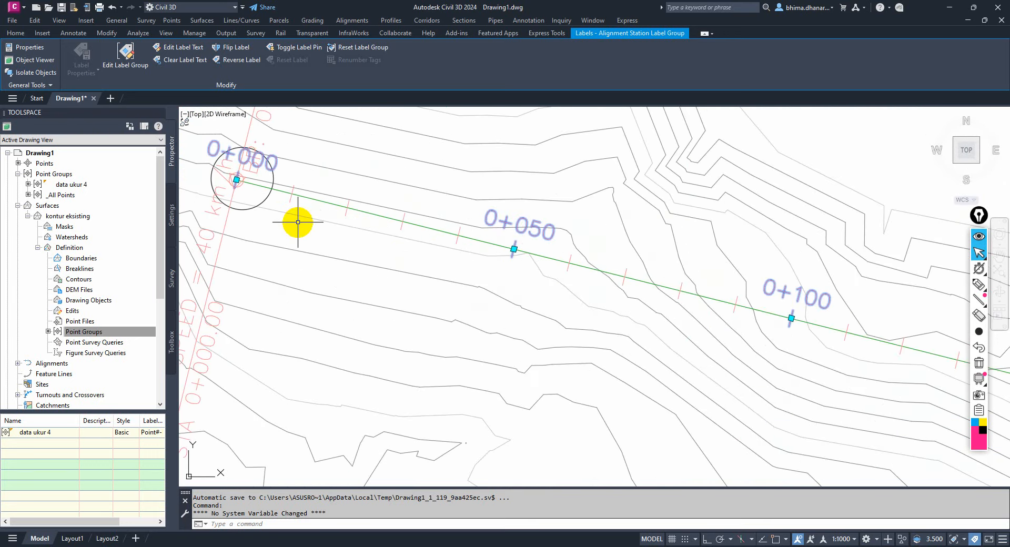
key(Escape)
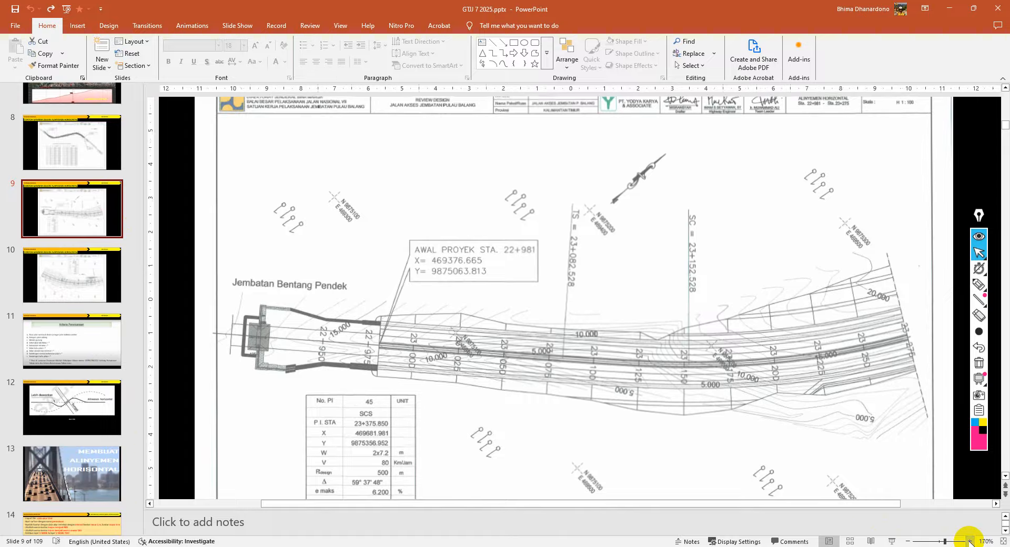
Switch to PowerPoint and magnify the centerline station labels of the road plan on slide 9
ctrl+scroll(970, 531, up, 6)
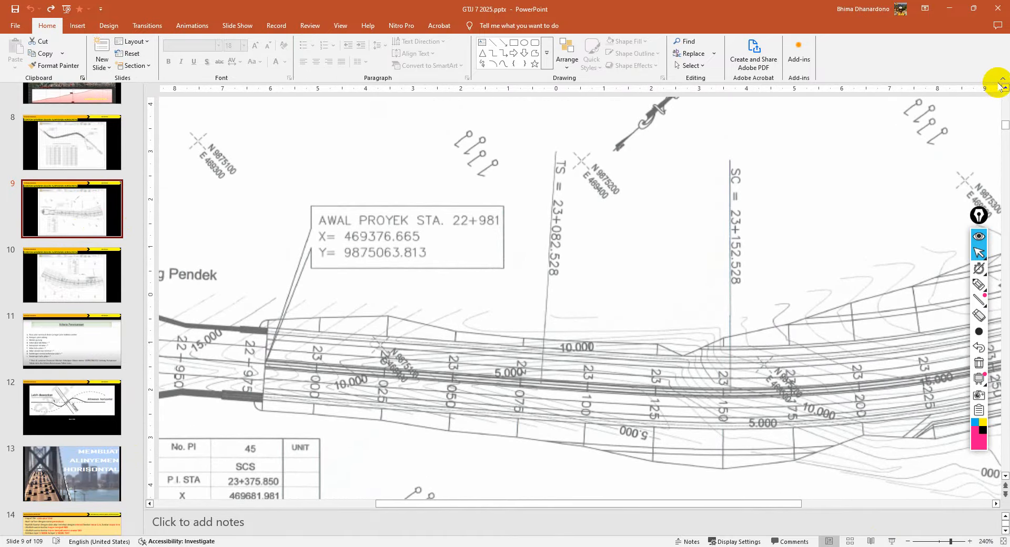
click(1003, 79)
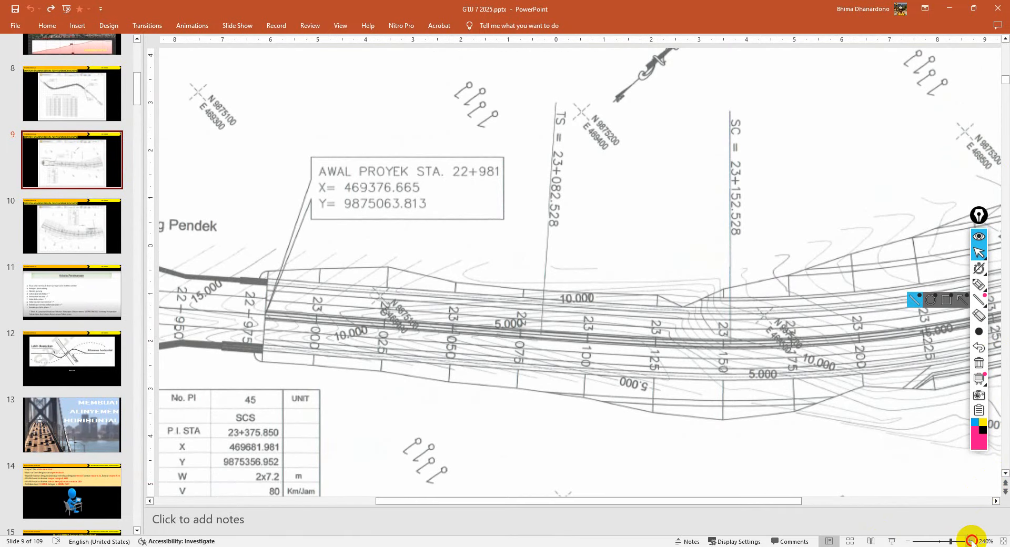
ctrl+scroll(973, 542, up, 7)
ctrl+scroll(972, 542, up, 7)
scroll(579, 263, down, 3)
Mark the plan's centerline and stations 23+100, 23+125 and 23+150 with pen strokes, then return to Civil 3D and clear them
click(980, 284)
drag(174, 145, 939, 176)
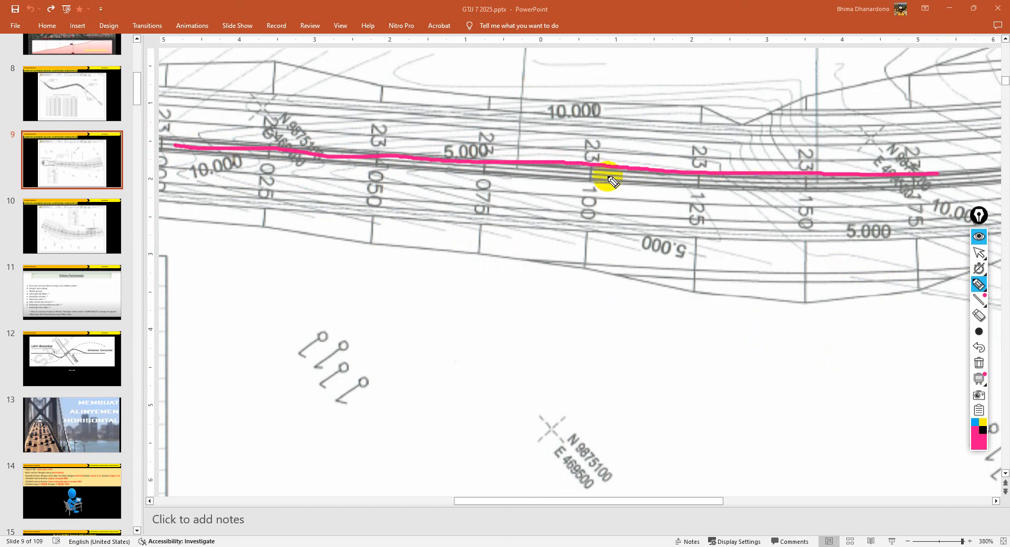
drag(590, 124, 592, 226)
drag(686, 126, 688, 245)
drag(793, 136, 786, 241)
key(alt+Tab)
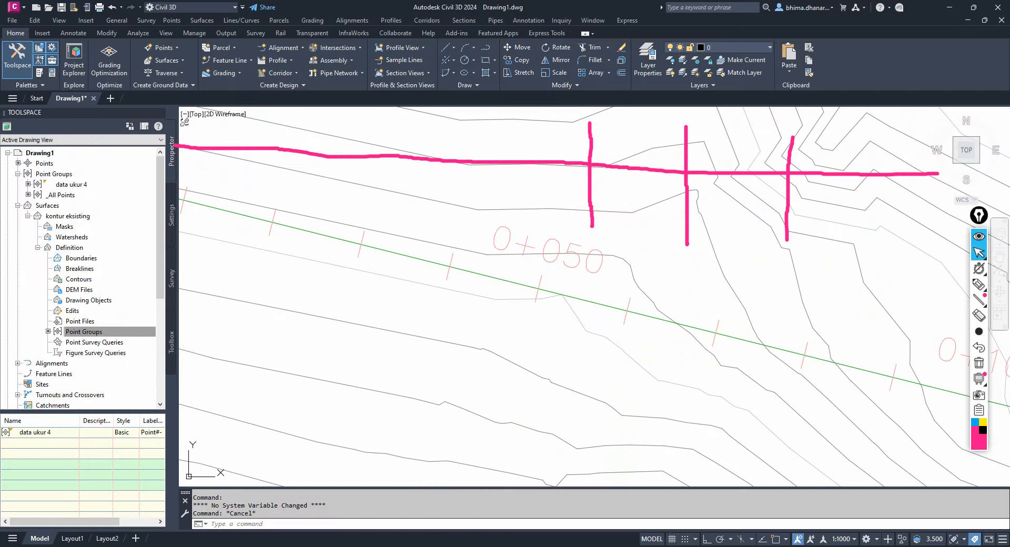
click(978, 362)
Select the 0+050 station label and review its label group settings, then close them without changes
scroll(500, 274, up, 3)
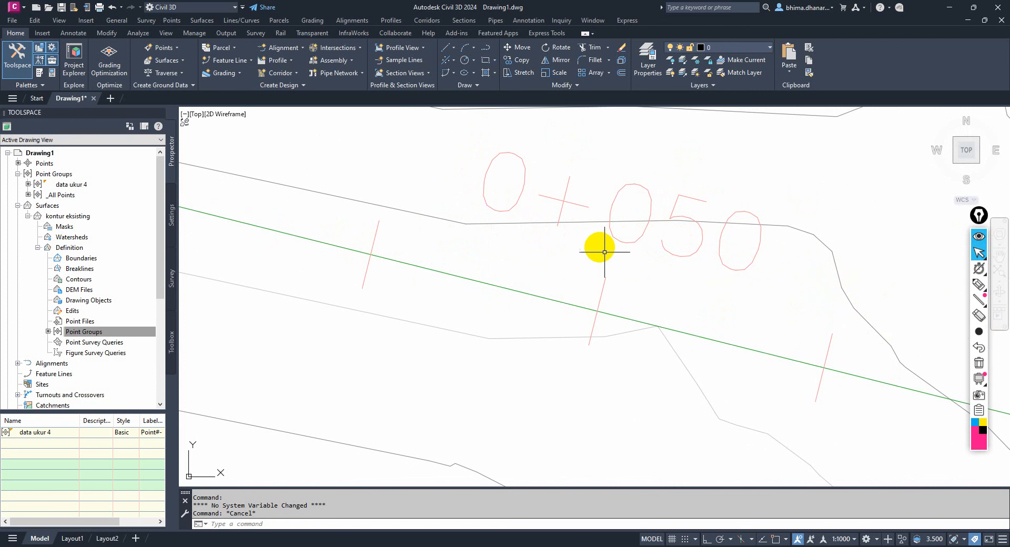
mouse_move(639, 237)
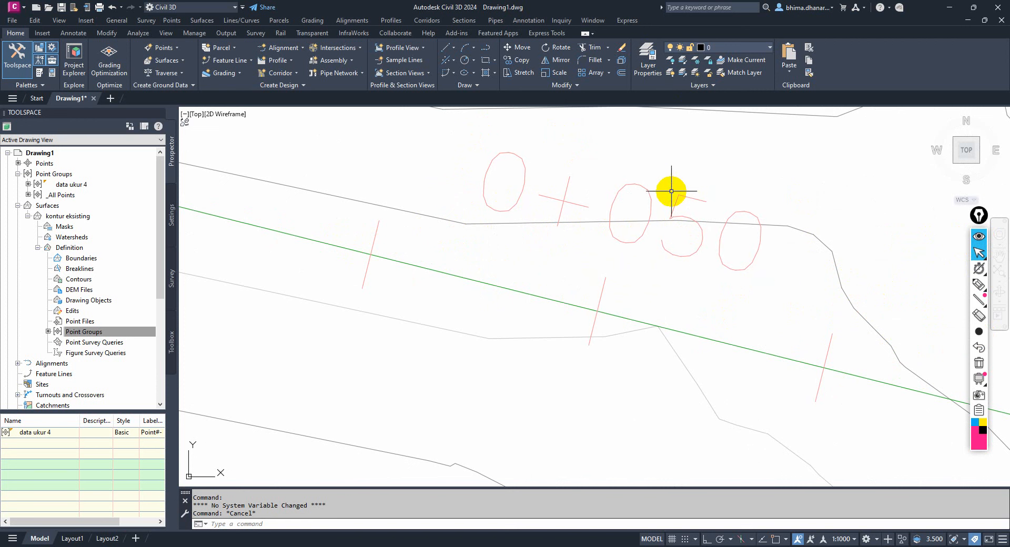
mouse_move(641, 187)
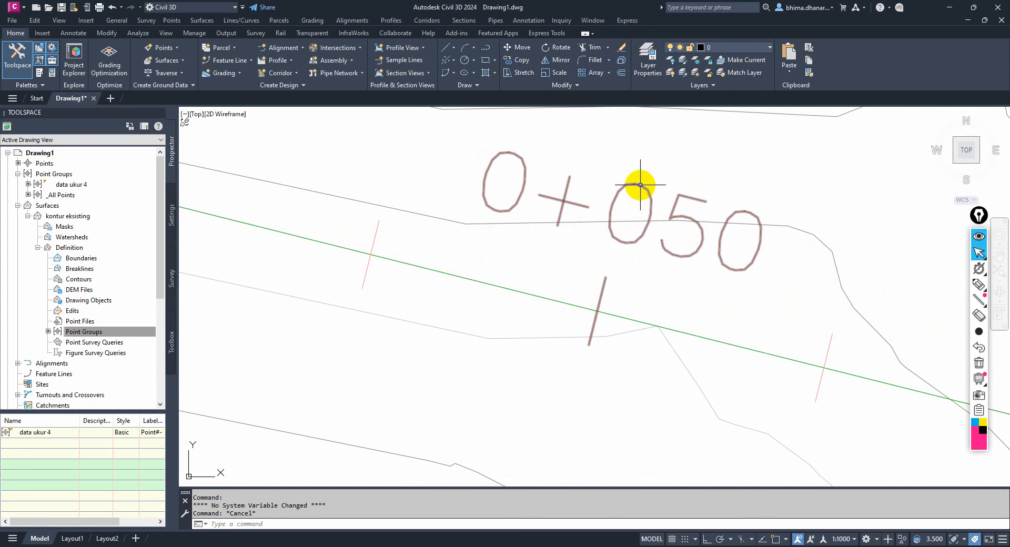
click(641, 185)
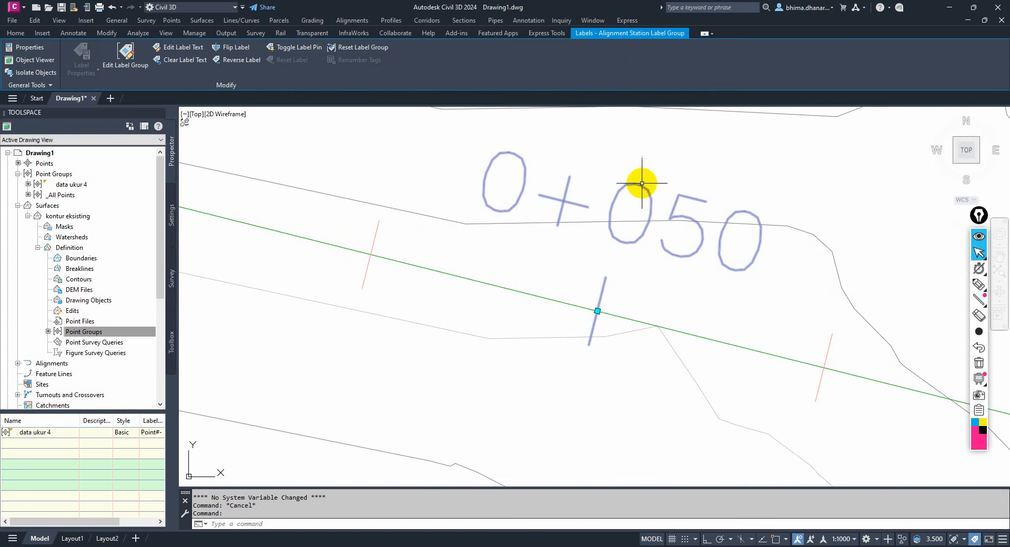
mouse_move(645, 180)
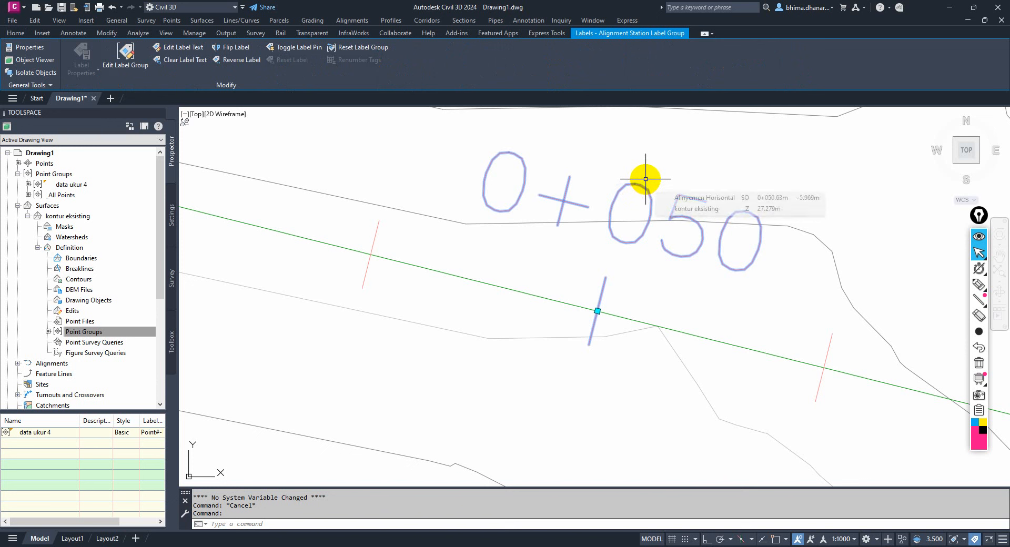
click(126, 58)
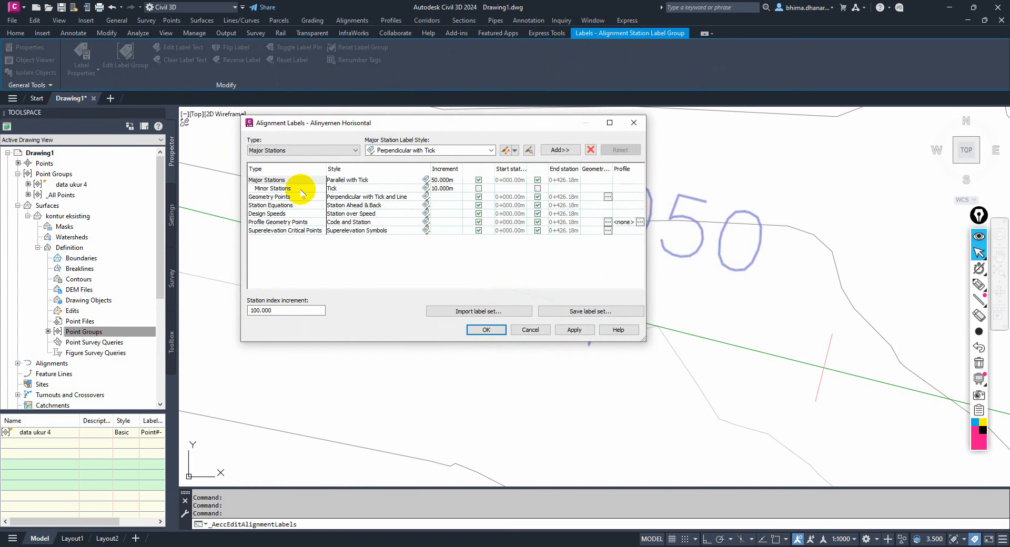
key(super)
key(super)
click(634, 123)
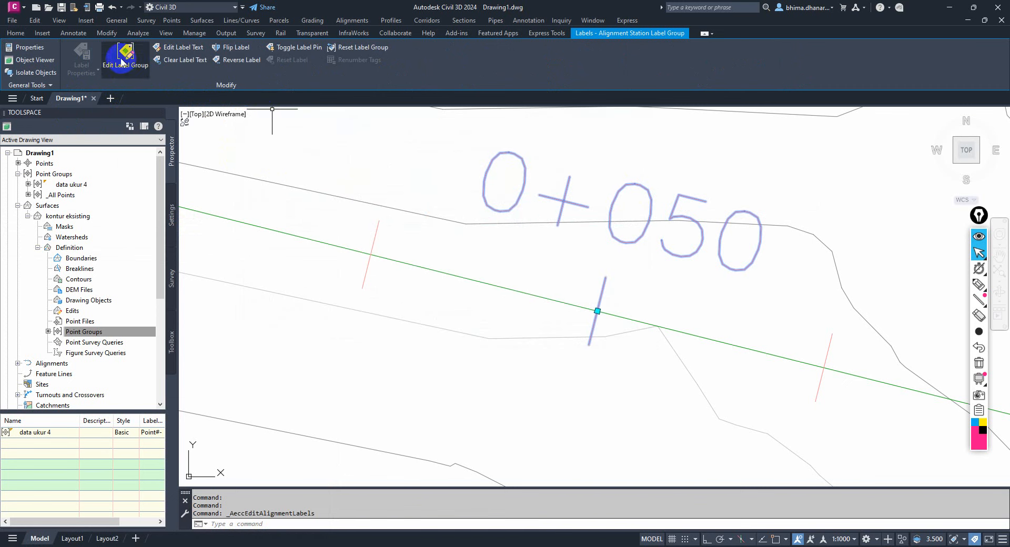
Open the label group settings of Alinyemen Horisontal and check the label style assigned to Major Stations, leaving the choice uncommitted
click(122, 65)
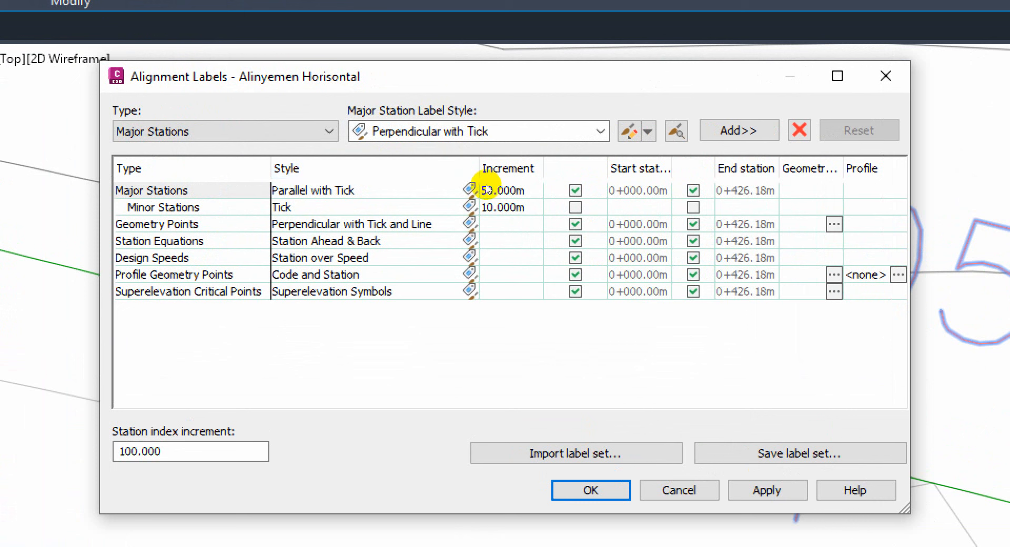
click(259, 192)
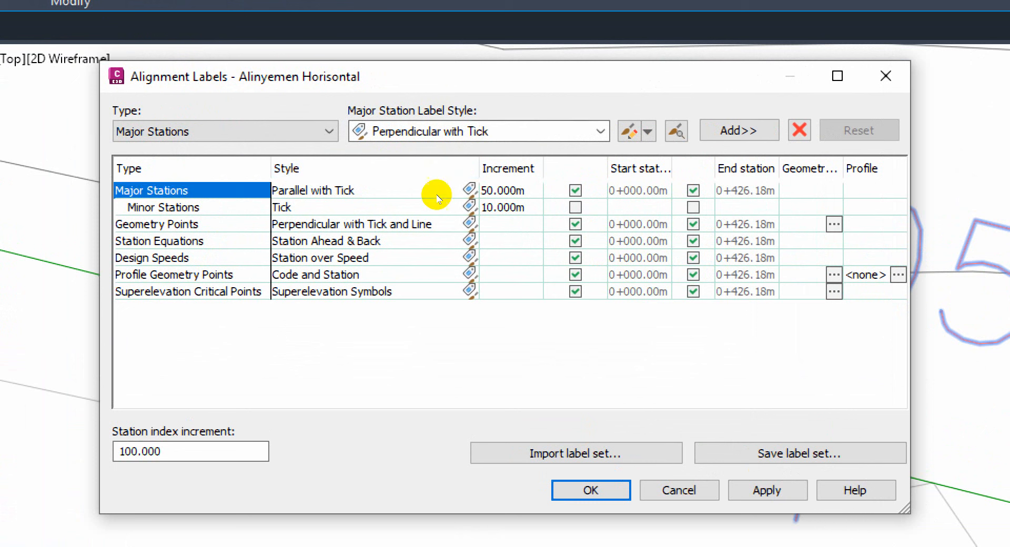
click(364, 184)
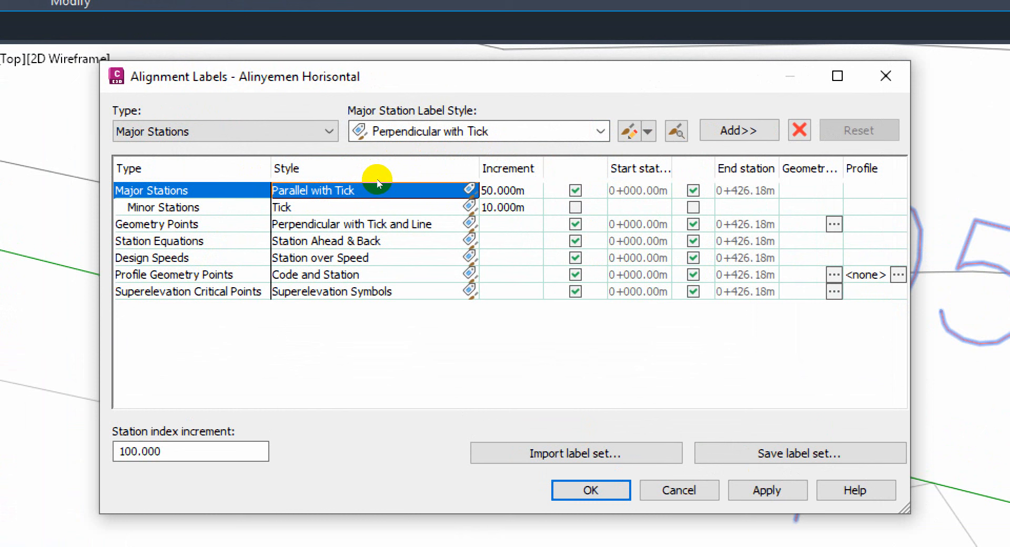
click(424, 182)
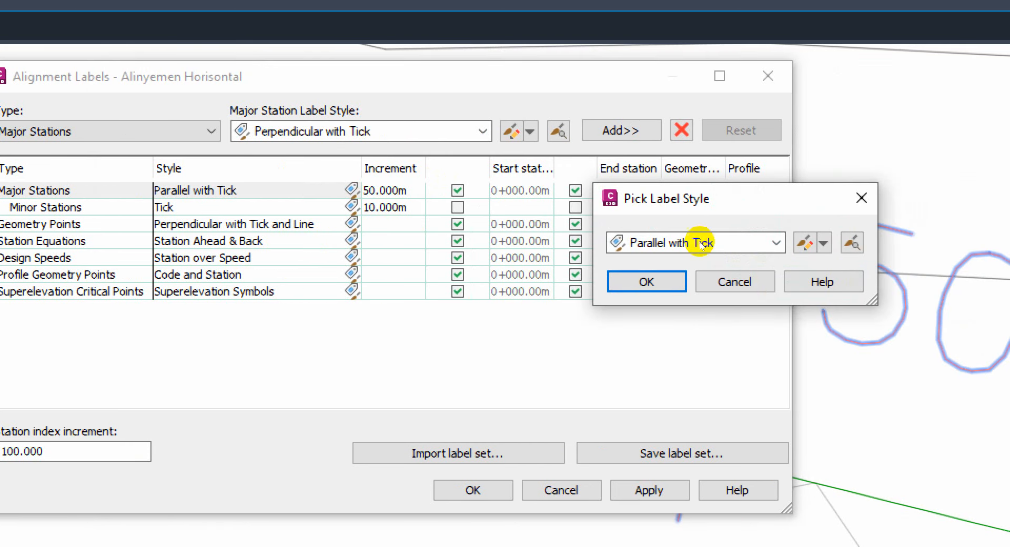
click(735, 282)
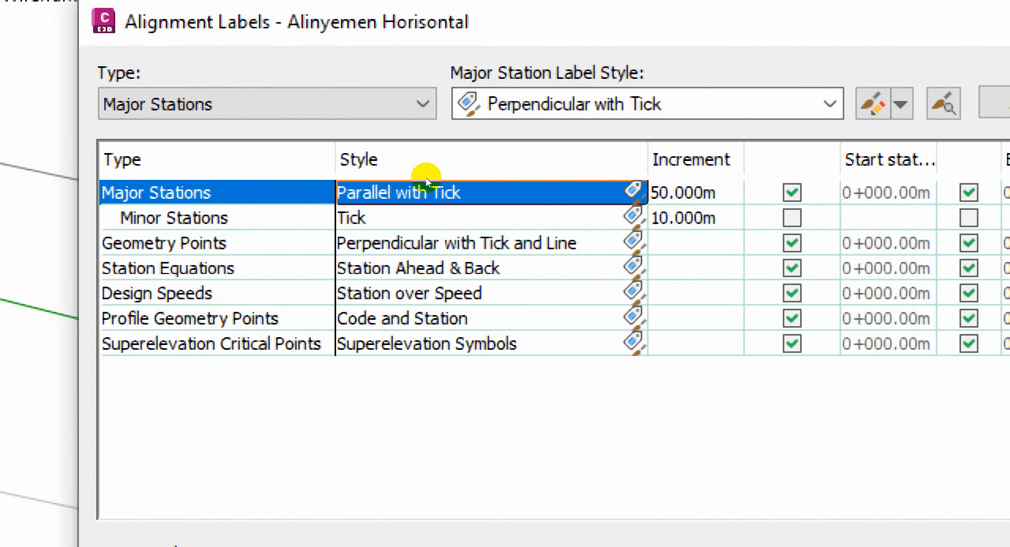
Change the Major Stations label style to Perpendicular with Tick and apply it to the alignment's labels
click(425, 179)
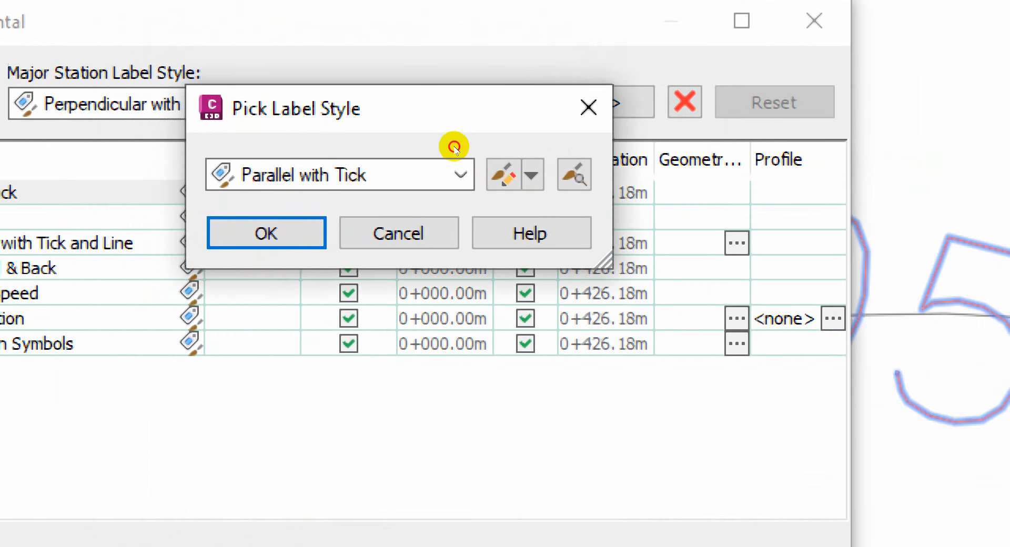
click(471, 172)
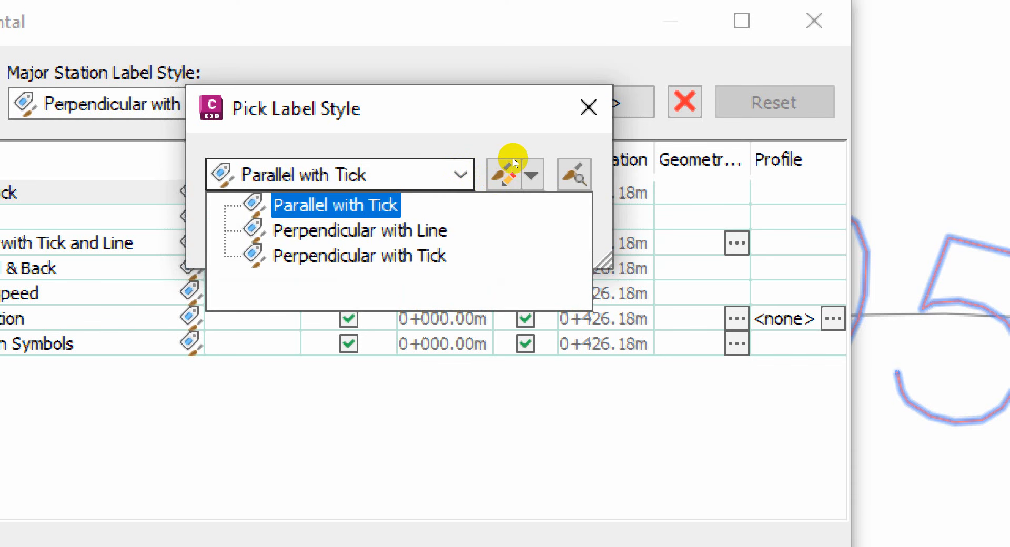
key(Down)
key(Down)
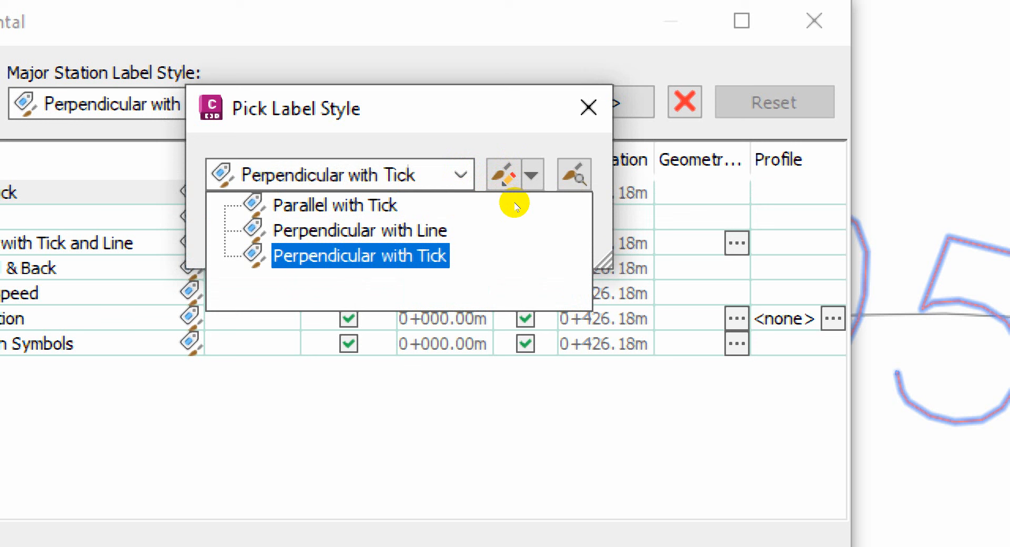
click(472, 202)
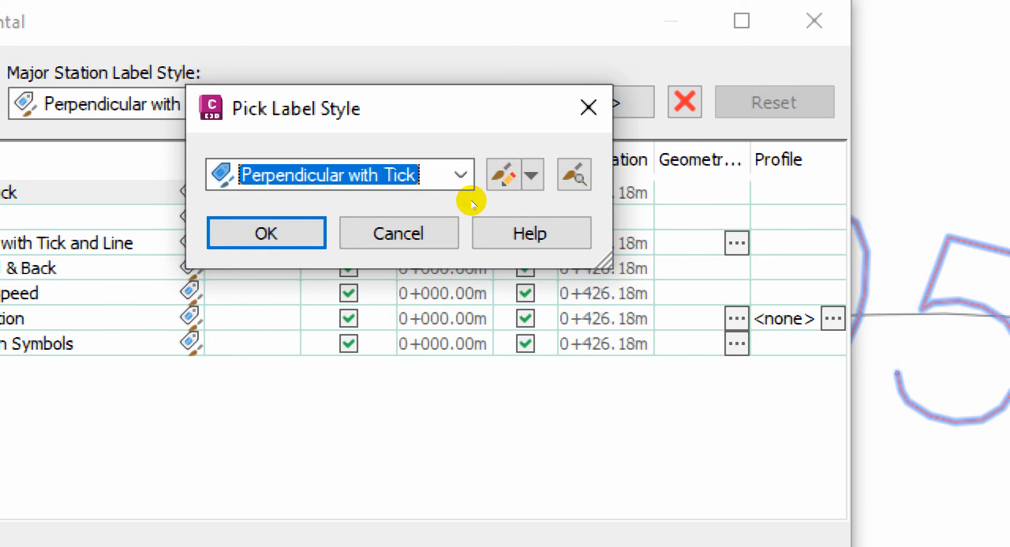
key(Return)
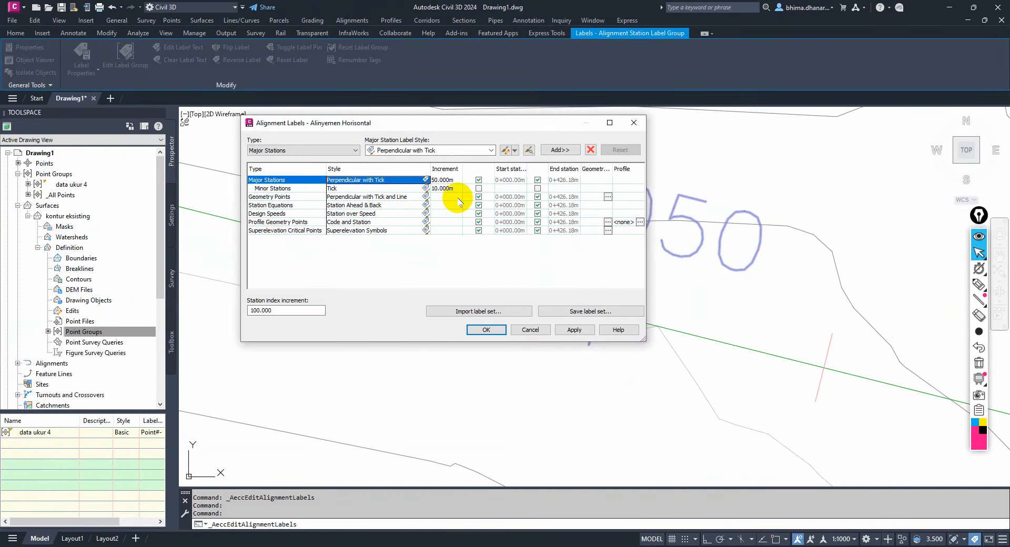
click(574, 330)
click(486, 330)
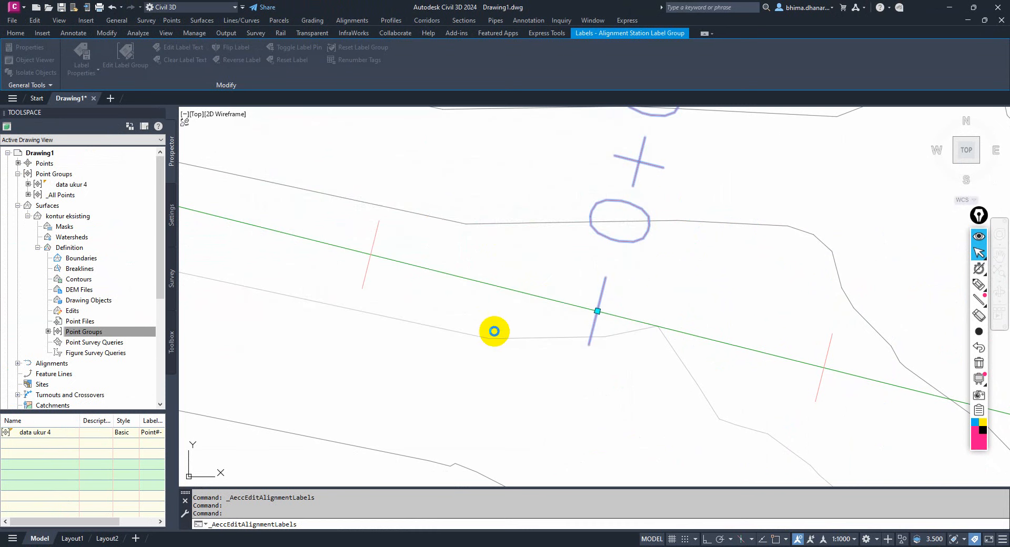
Examine the alignment's station labels around 0+050, then switch to PowerPoint and magnify the road plan on slide 9 to 400%
scroll(605, 313, up, 4)
scroll(591, 264, down, 4)
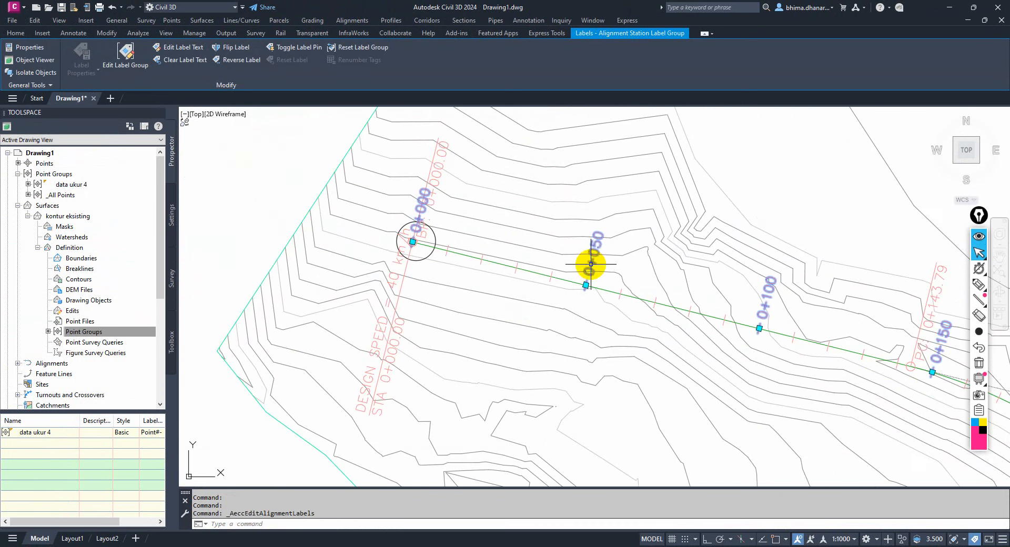
scroll(787, 316, up, 4)
scroll(786, 316, down, 4)
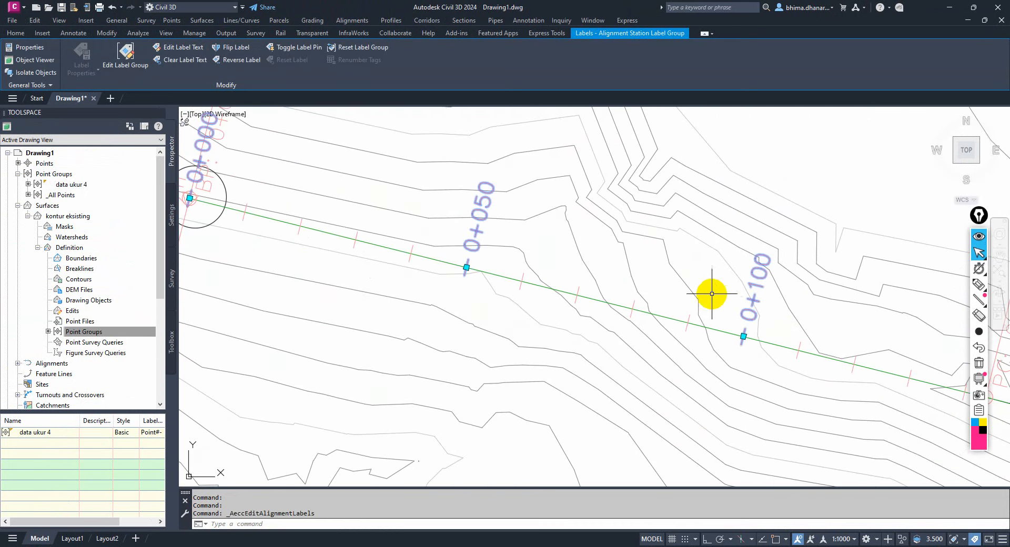
scroll(419, 230, up, 5)
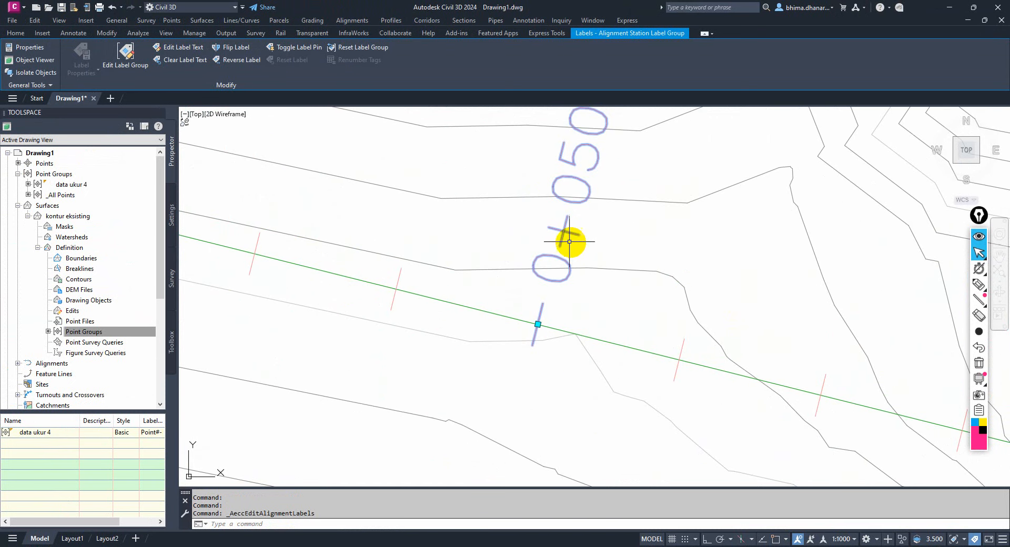
middle_drag(568, 226, 526, 271)
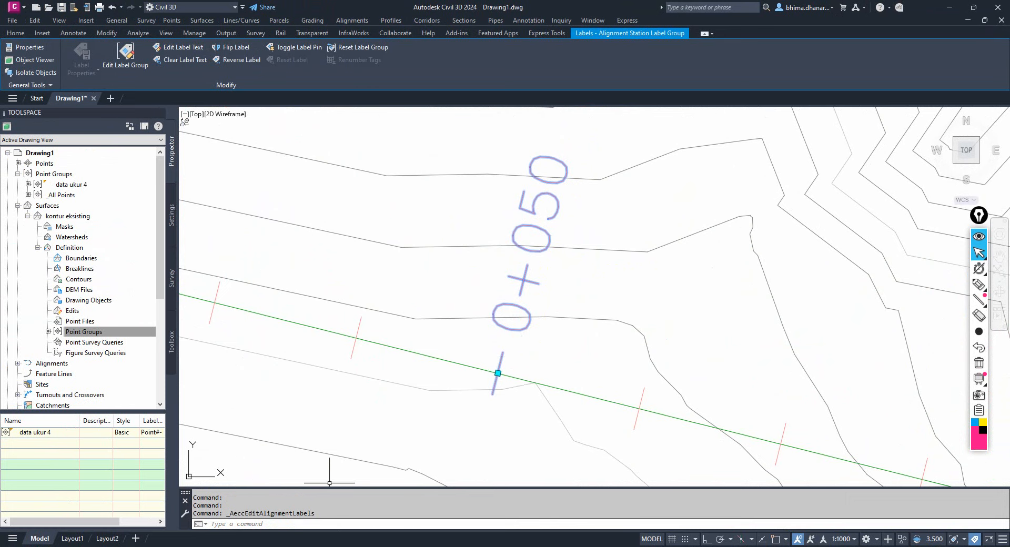
mouse_move(271, 544)
click(289, 529)
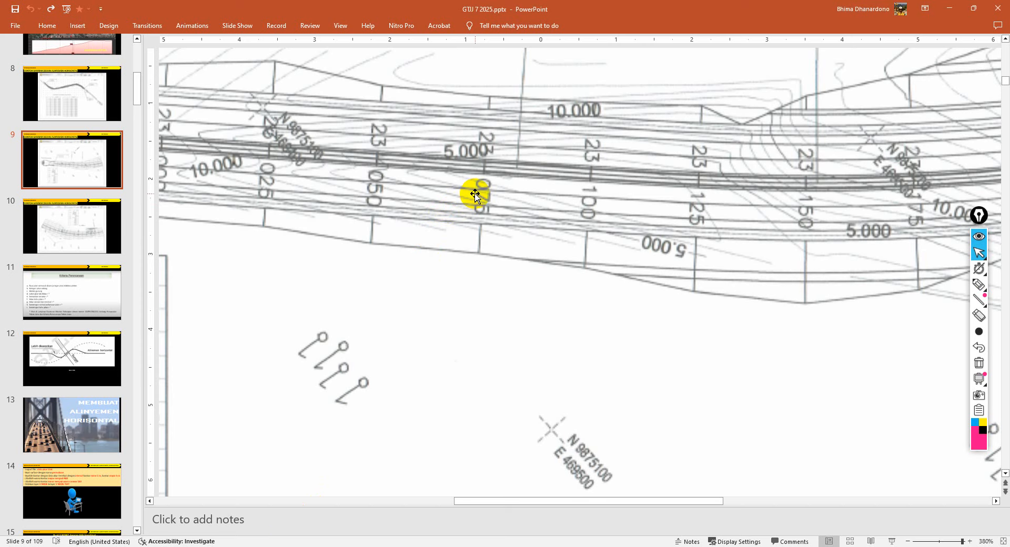
click(969, 542)
click(969, 541)
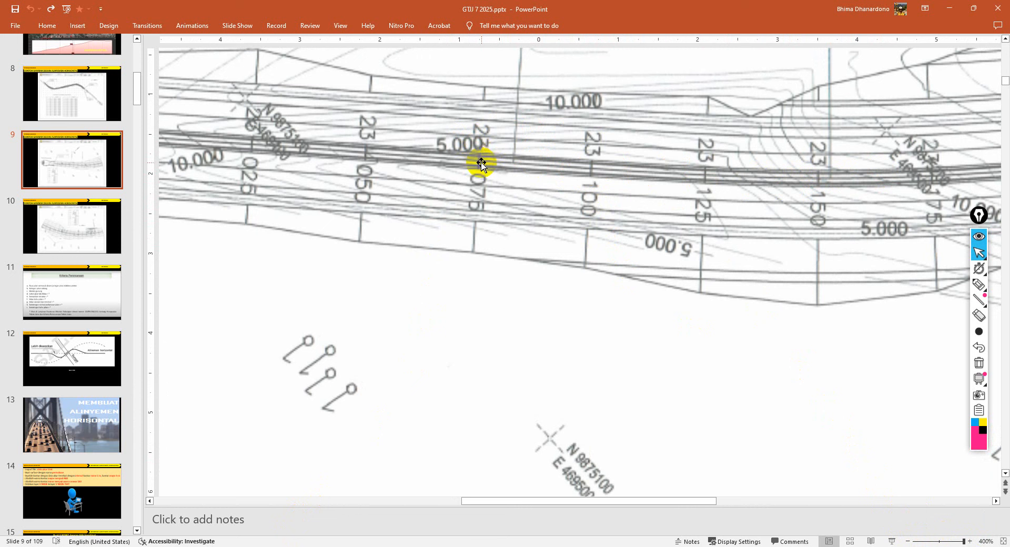
Mark the plan's centerline at 23+100, 23+125, 23+150 and 23+050 with pen crosses, then return to Civil 3D and clear them
click(979, 285)
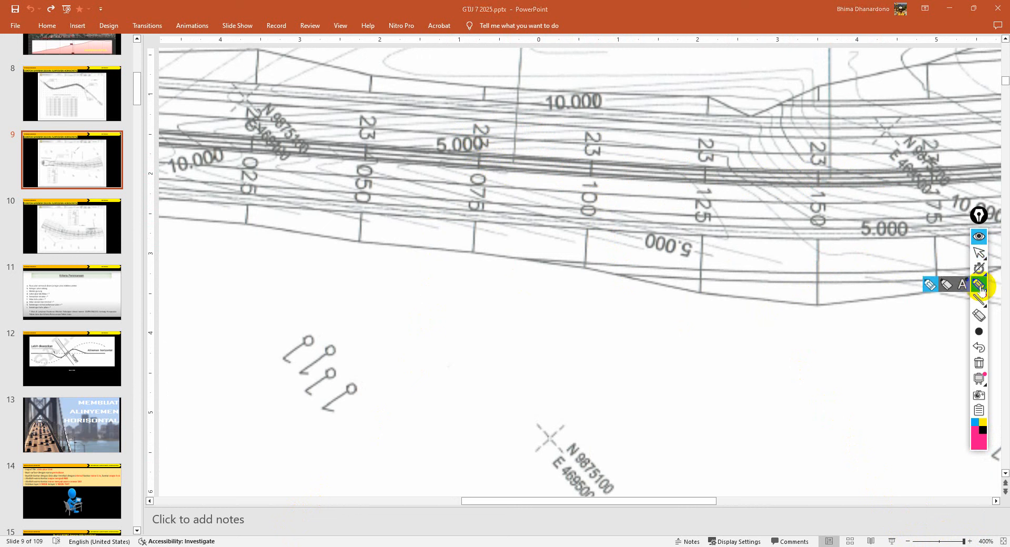
mouse_move(591, 160)
mouse_down()
mouse_move(592, 175)
mouse_move(598, 169)
mouse_up()
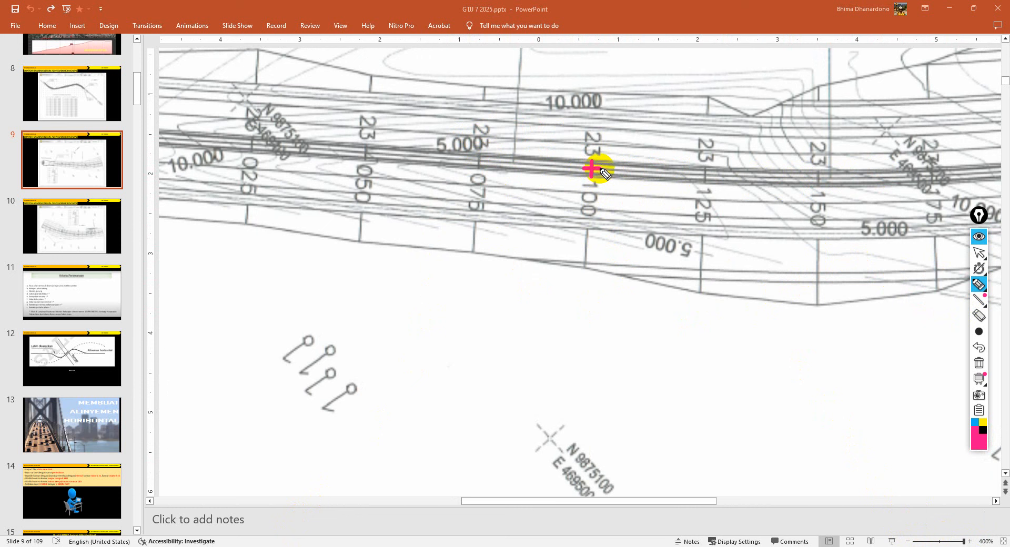
mouse_move(706, 164)
mouse_down()
mouse_move(704, 176)
mouse_move(714, 175)
mouse_up()
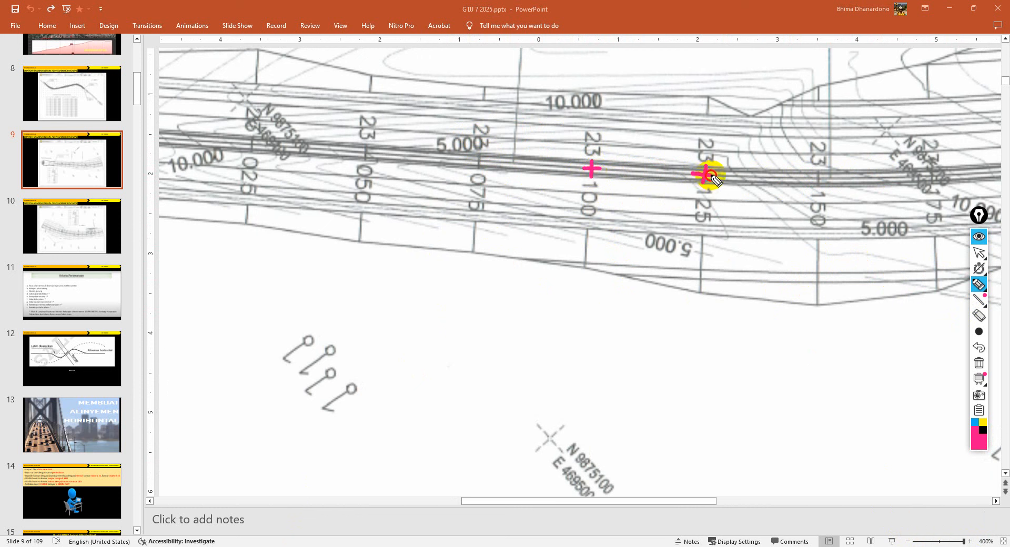
click(818, 175)
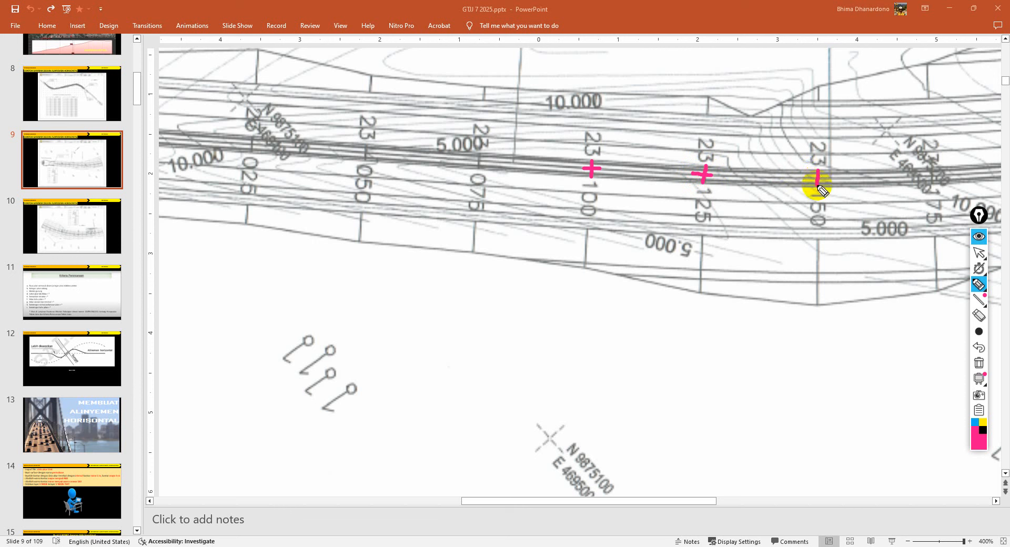
mouse_move(817, 170)
mouse_down()
mouse_move(817, 184)
mouse_move(827, 177)
mouse_up()
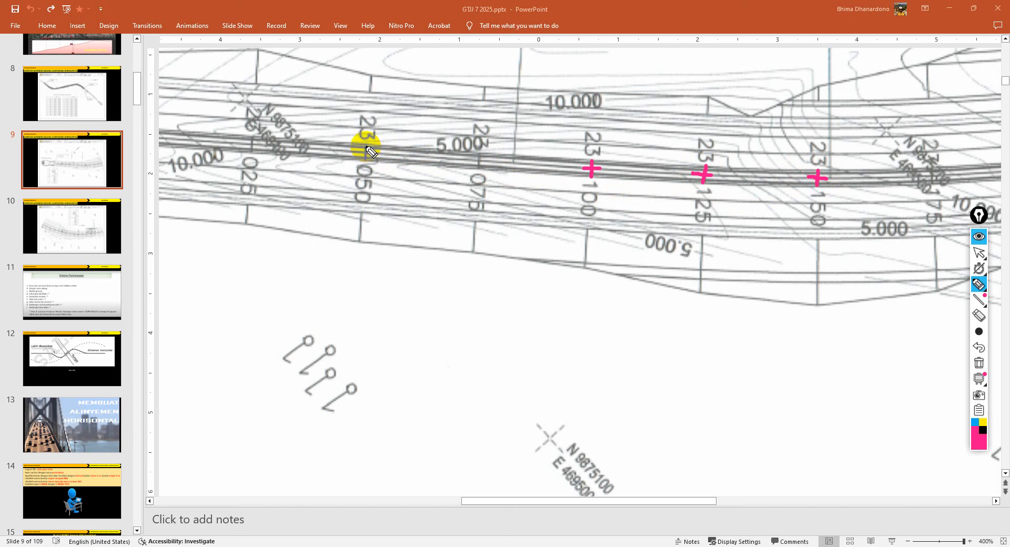
mouse_move(365, 145)
mouse_down()
mouse_move(364, 160)
mouse_move(374, 153)
mouse_up()
click(979, 252)
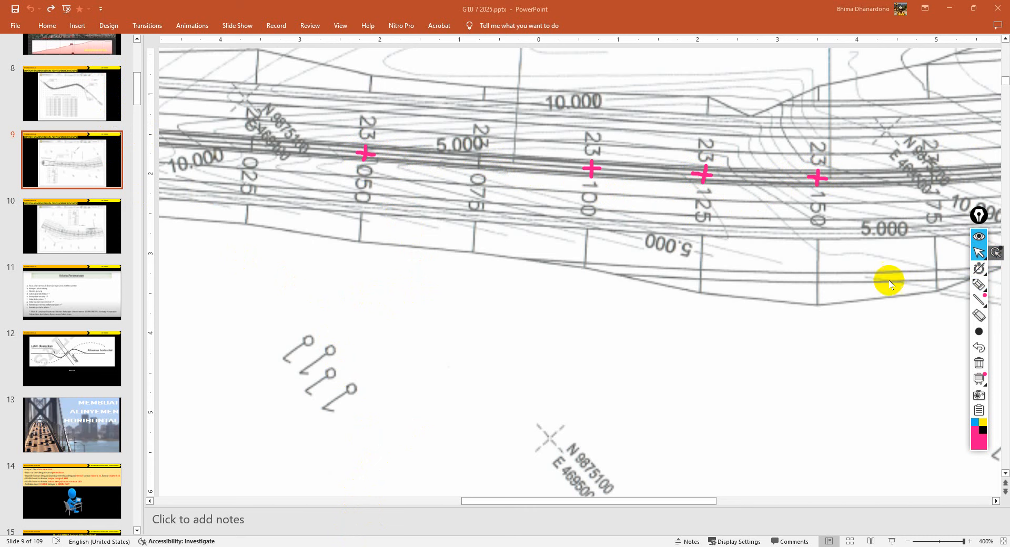
key(alt+Tab)
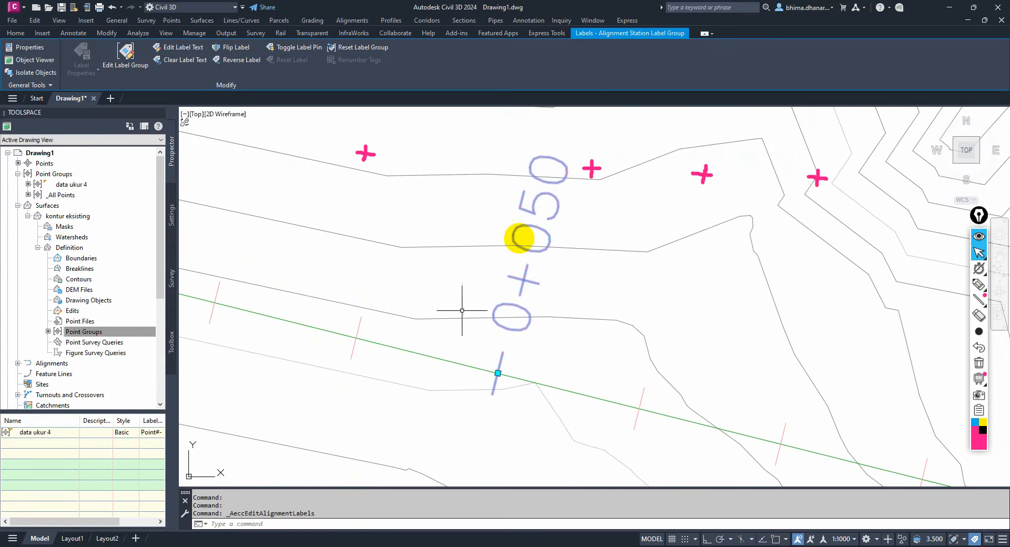
click(979, 364)
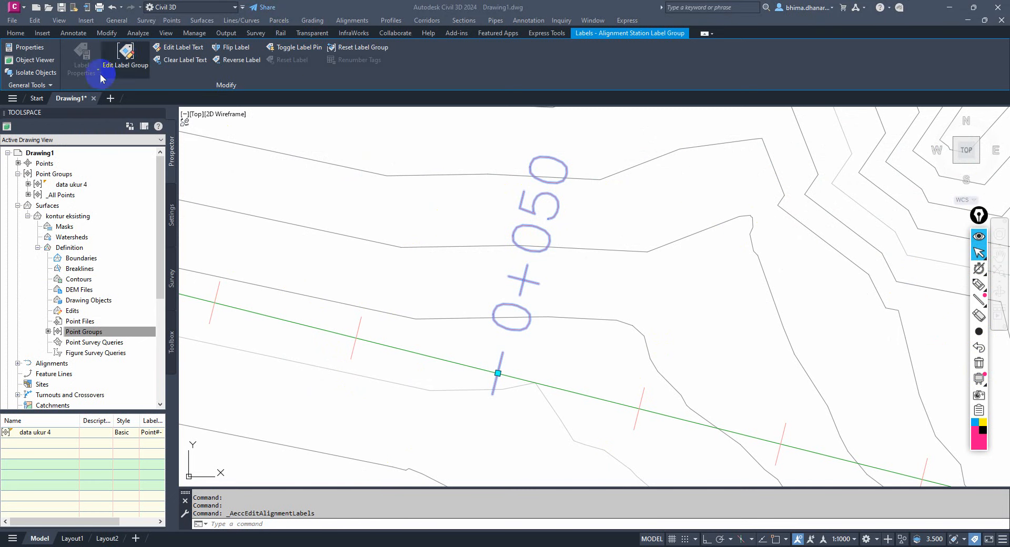
Open the Major Stations label style Perpendicular with Tick for editing from the alignment's label group settings
click(126, 52)
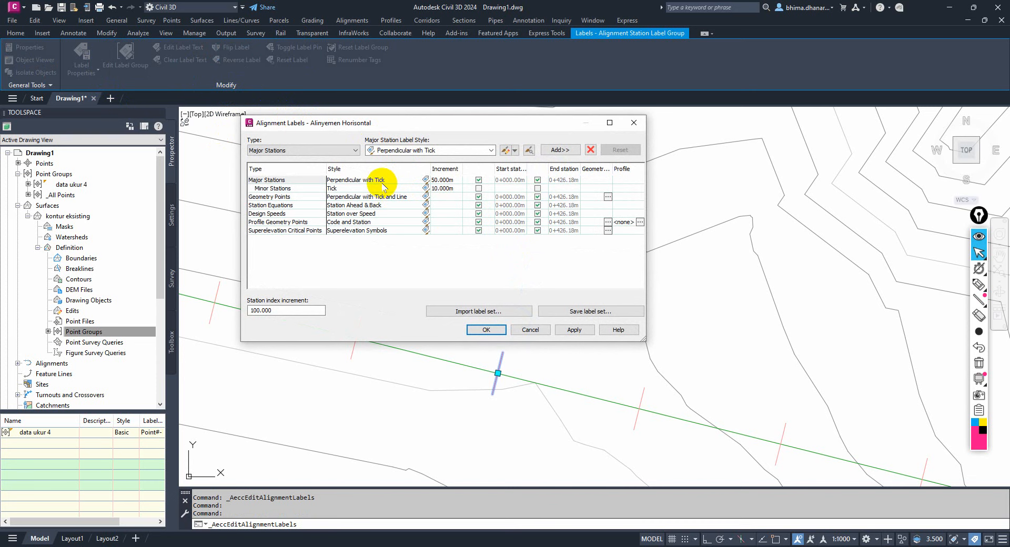
click(383, 182)
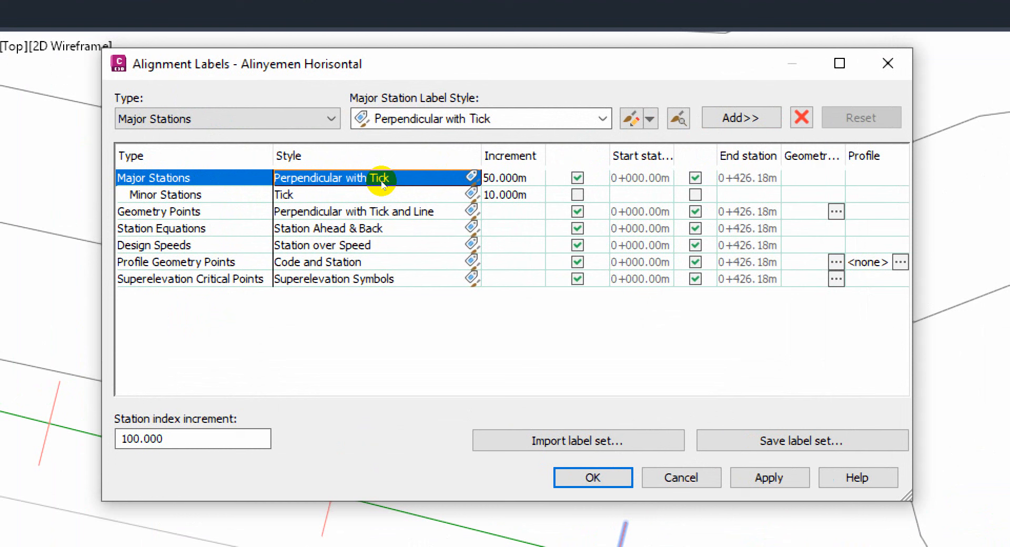
click(424, 180)
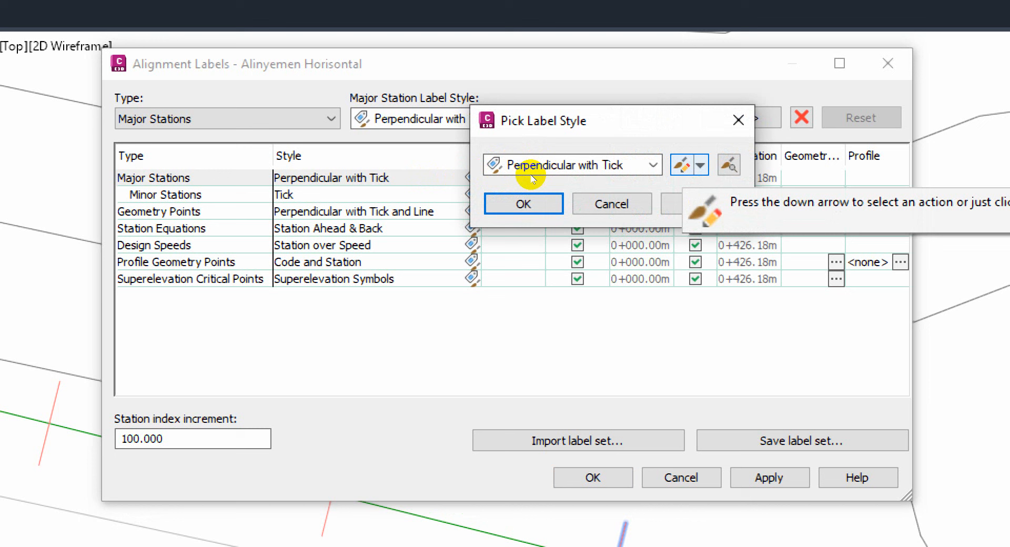
click(682, 165)
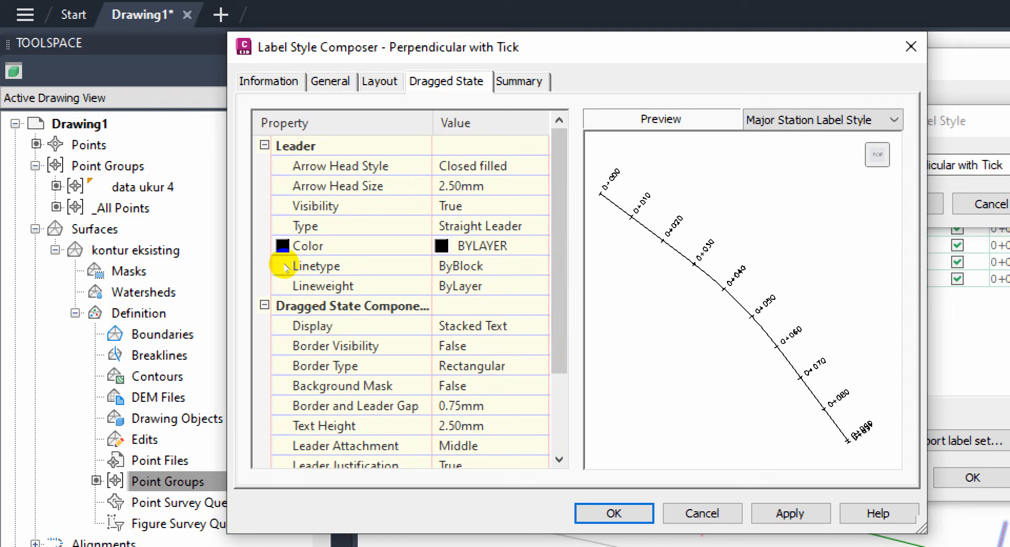
Set the Y Offset of the style's Station text component to -2.7 mm and apply it
scroll(285, 276, down, 1)
scroll(282, 295, down, 1)
scroll(278, 322, up, 3)
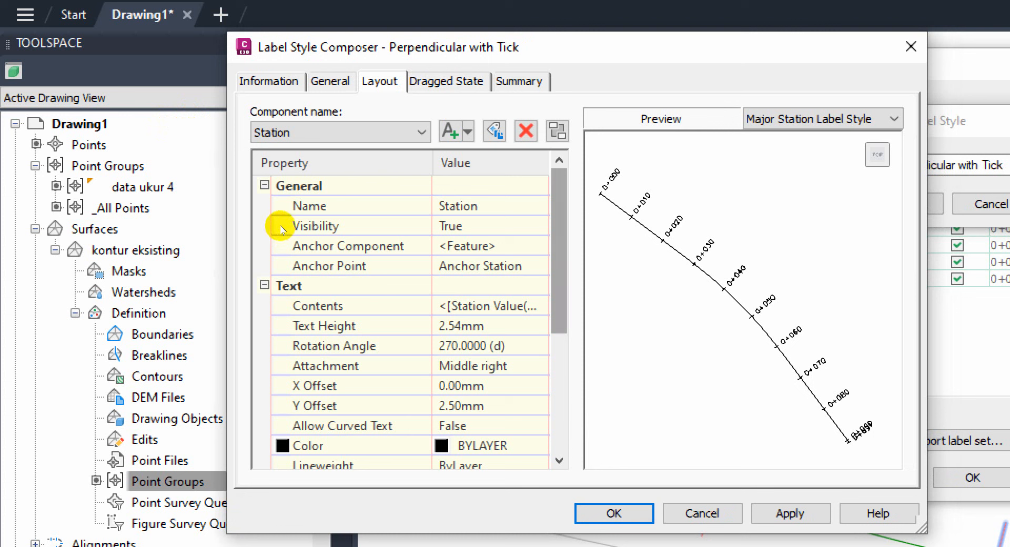
scroll(279, 229, down, 2)
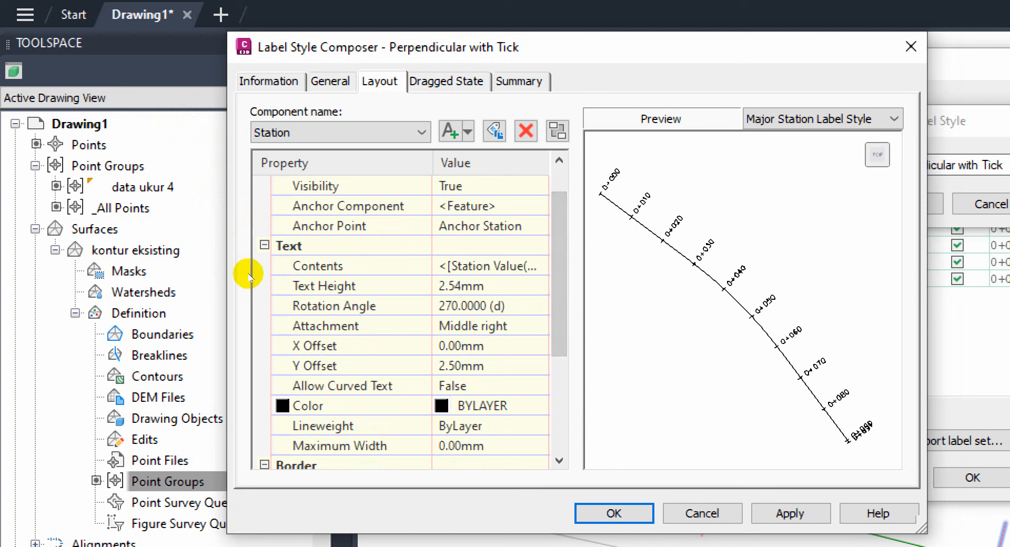
click(474, 366)
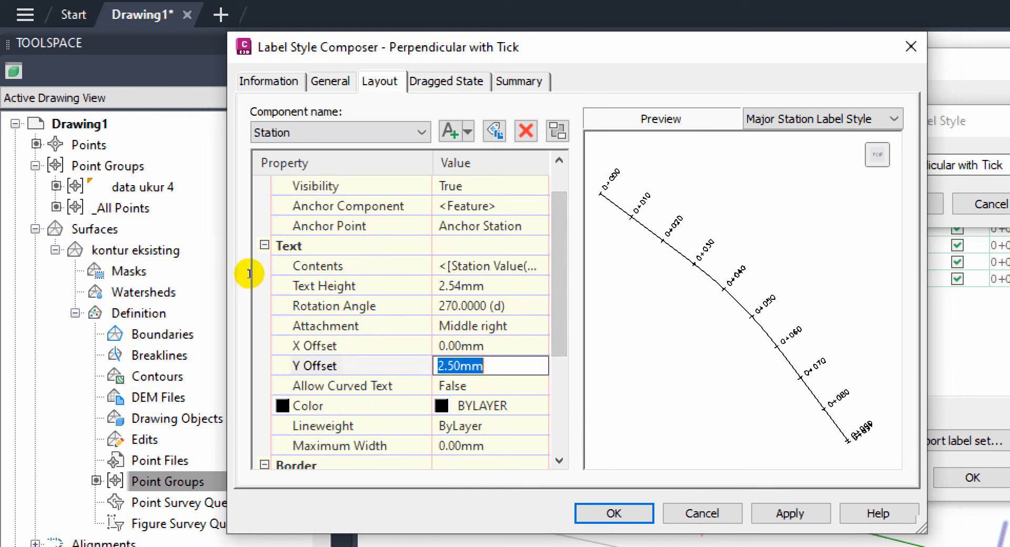
text(-2.7)
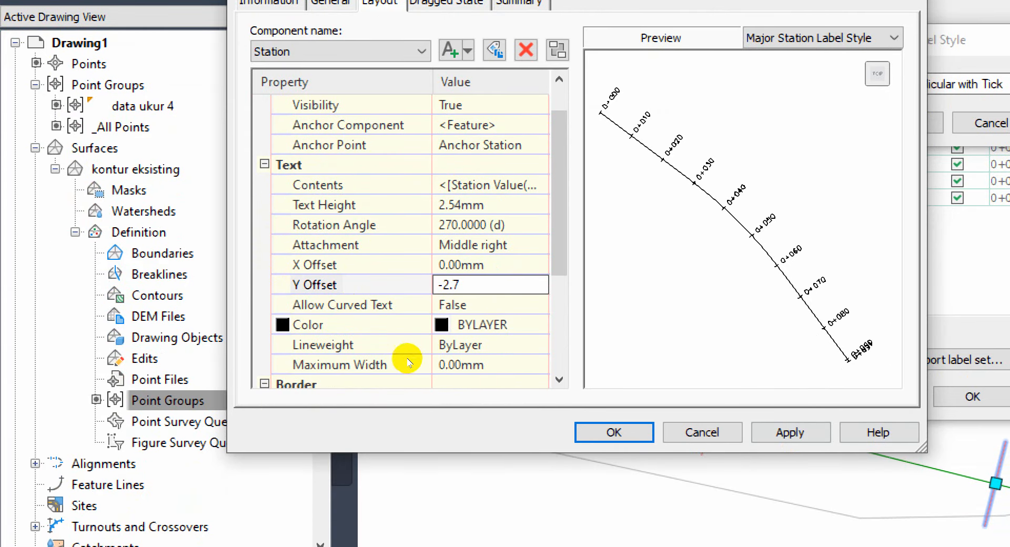
click(791, 433)
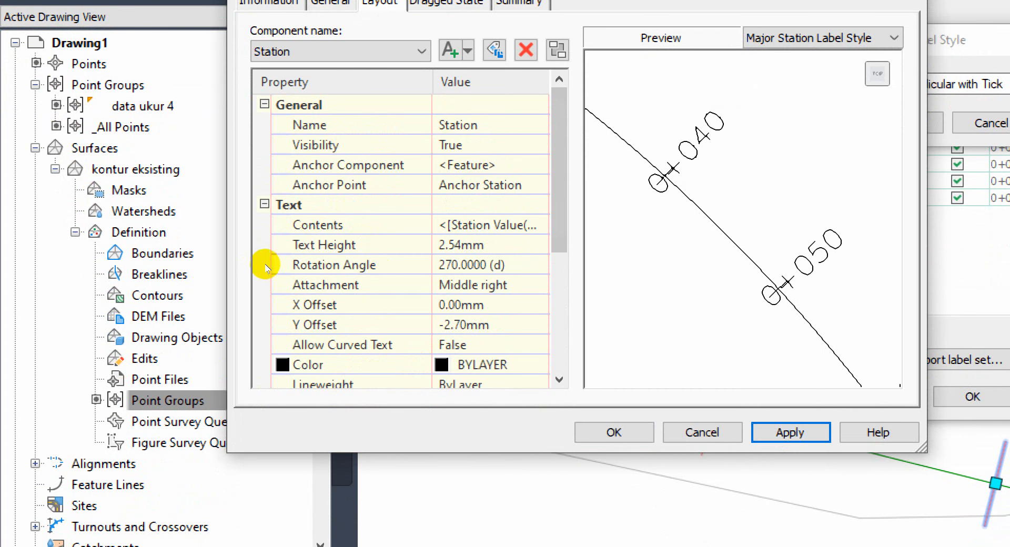
Try Y Offset values of 2.5, -2.5 and -2.7 mm for the Station text component
click(463, 325)
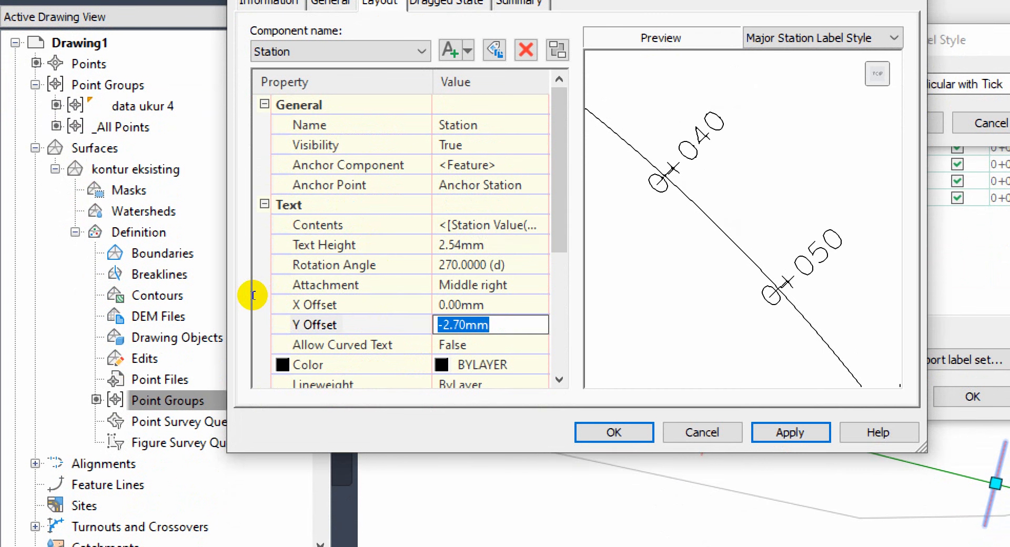
text(2.5)
key(Return)
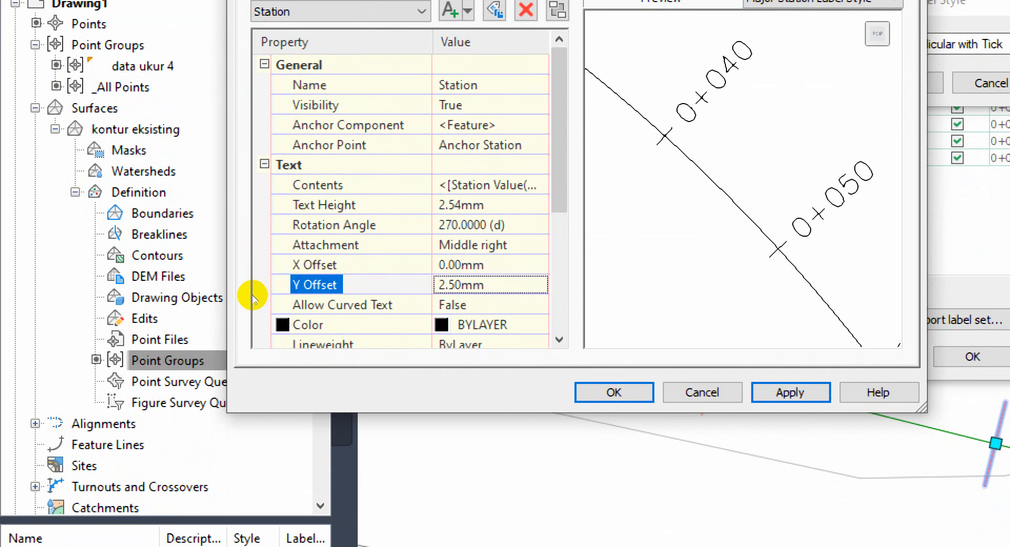
click(463, 285)
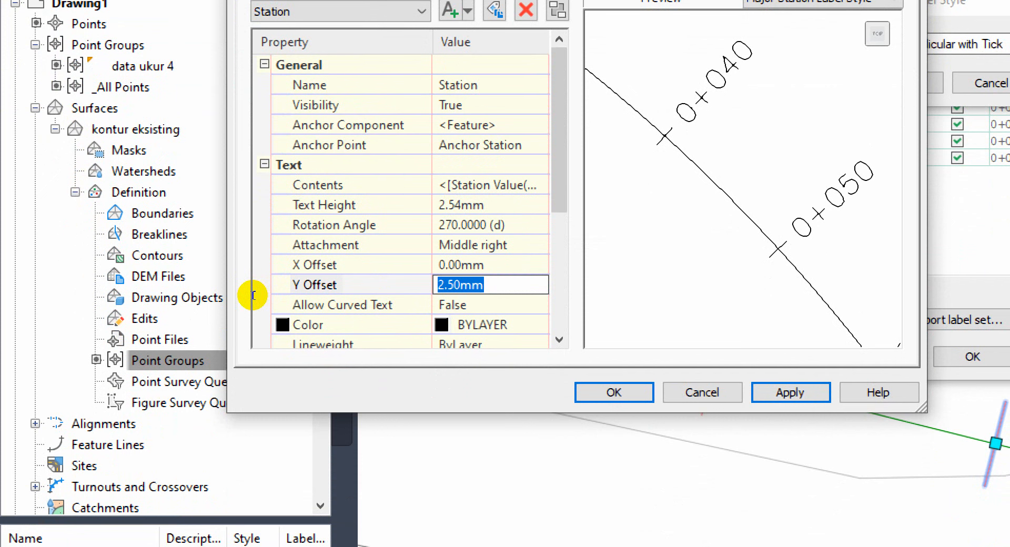
text(.)
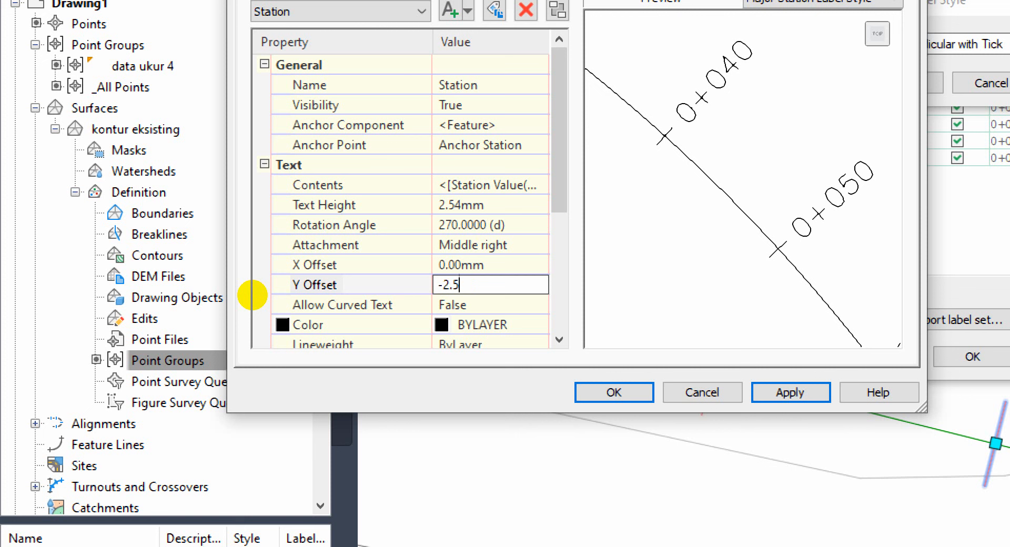
text(5)
key(Return)
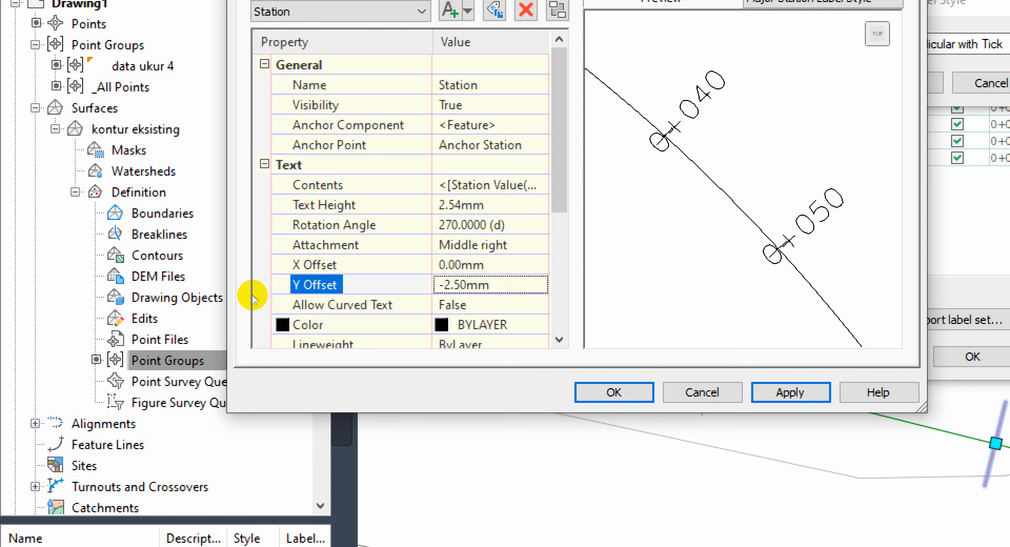
key(Return)
text(-2.7)
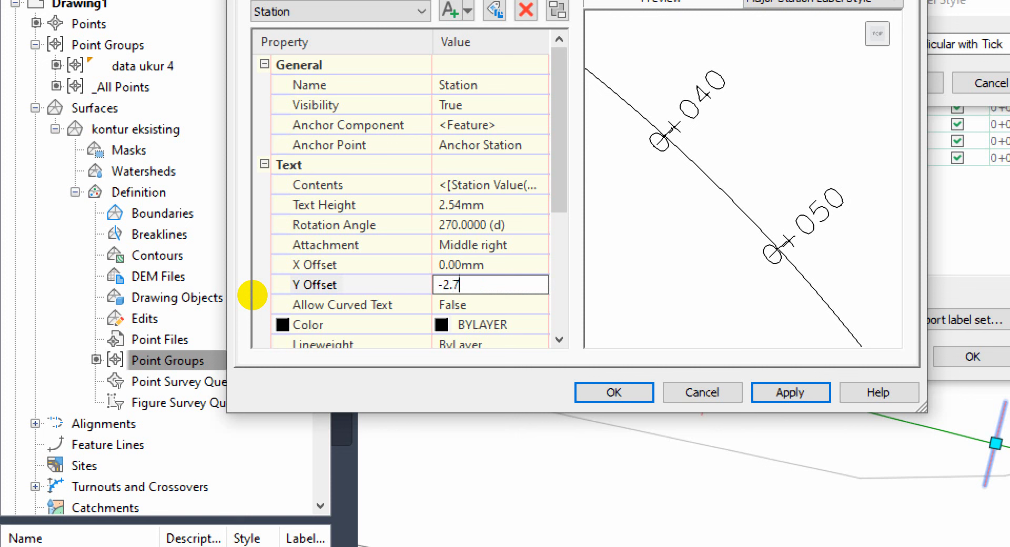
key(Return)
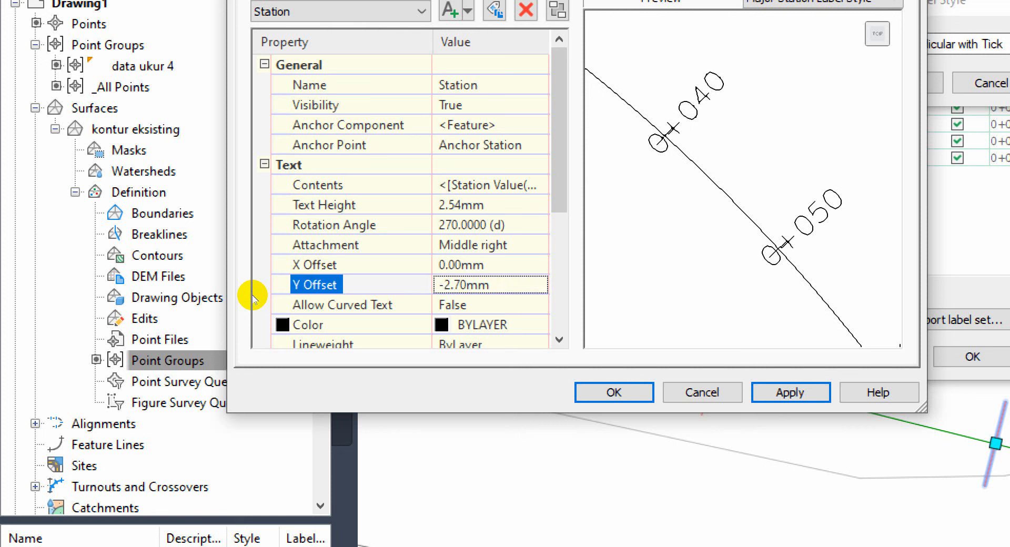
Try Y Offset values of -2.9, -3 and -3.5 mm for the Station text component
key(Return)
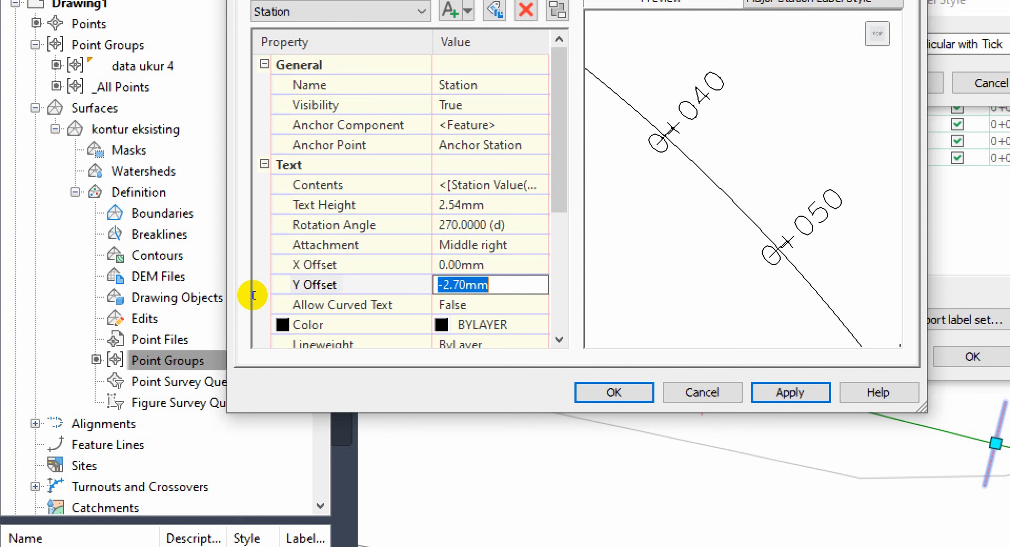
text(-2.9)
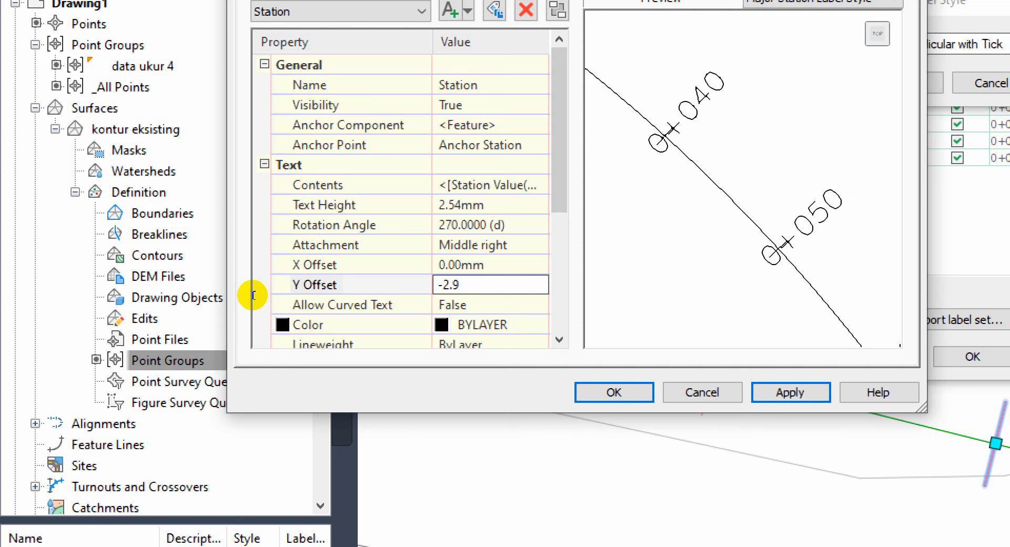
key(Return)
key(Return)
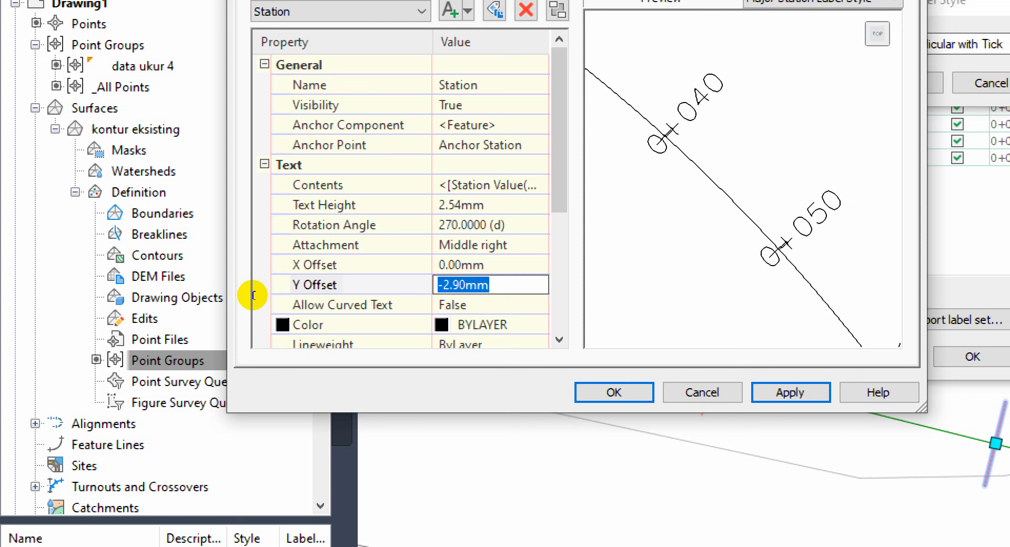
text(-3)
key(Return)
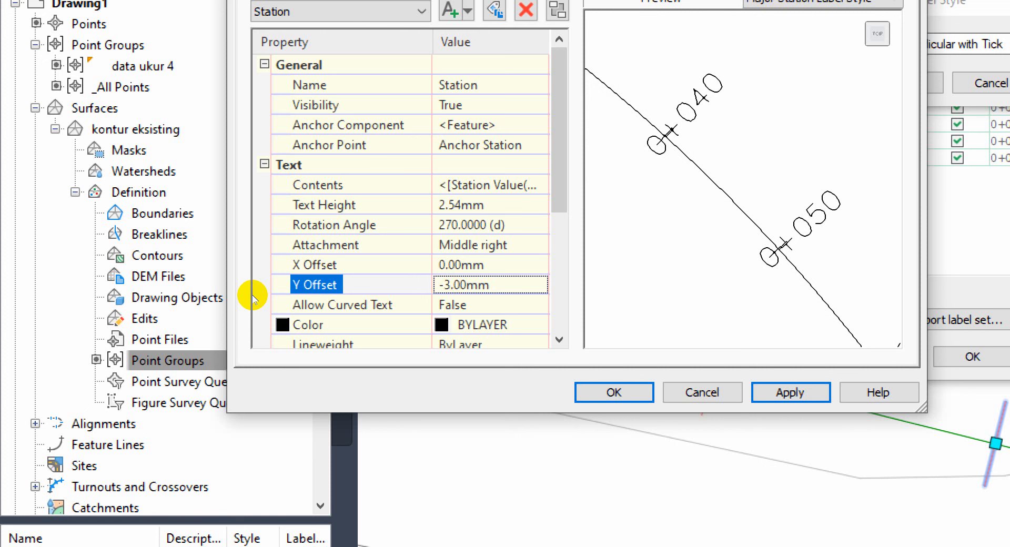
key(Return)
text(-3.5)
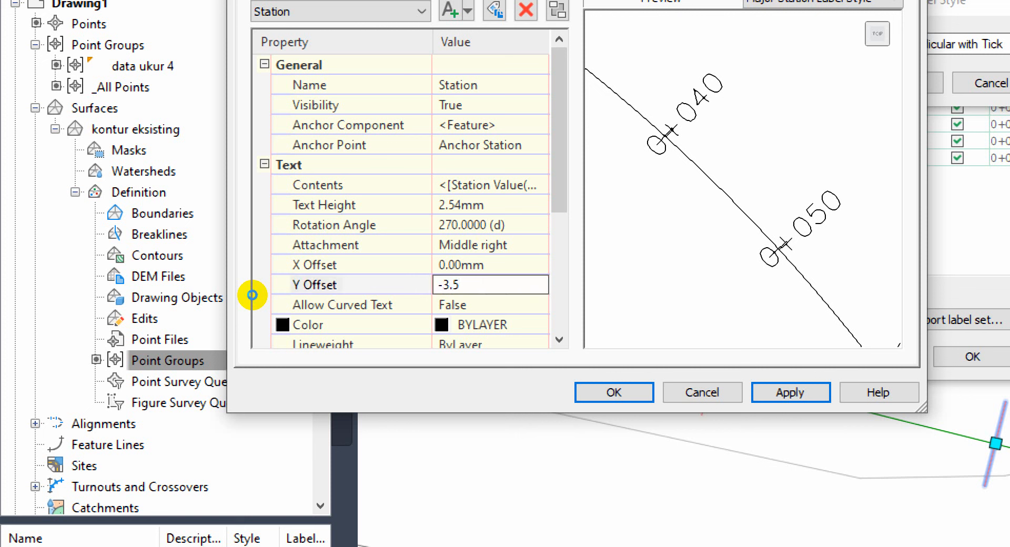
key(Return)
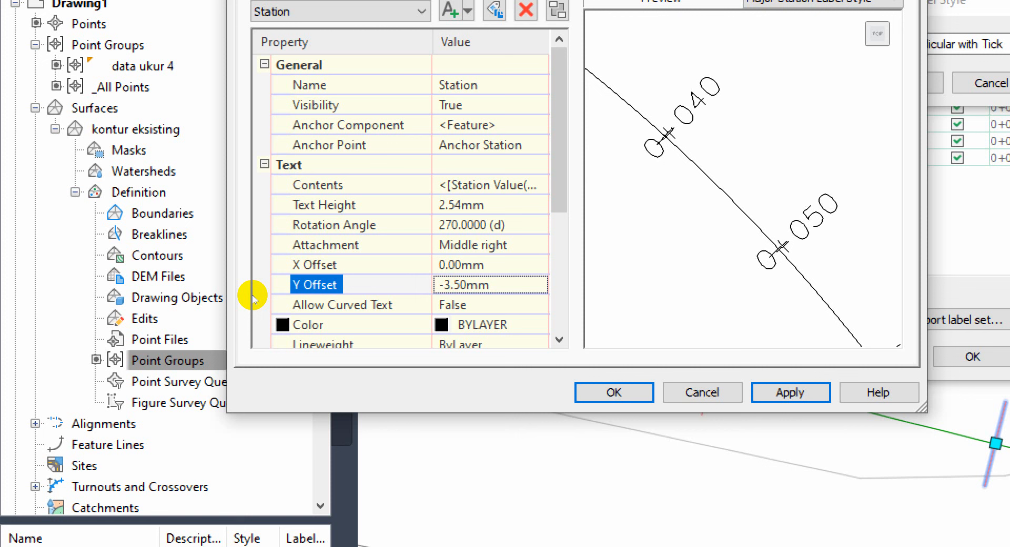
Set the Station text's Y Offset to -4 mm and accept the label style and the alignment's label settings
key(Return)
text(-)
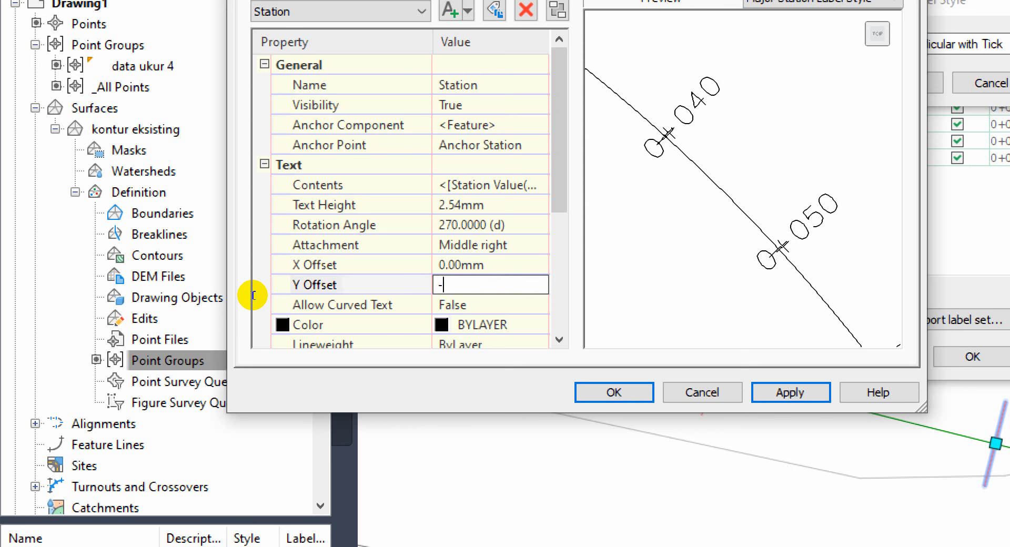
text(4)
key(Return)
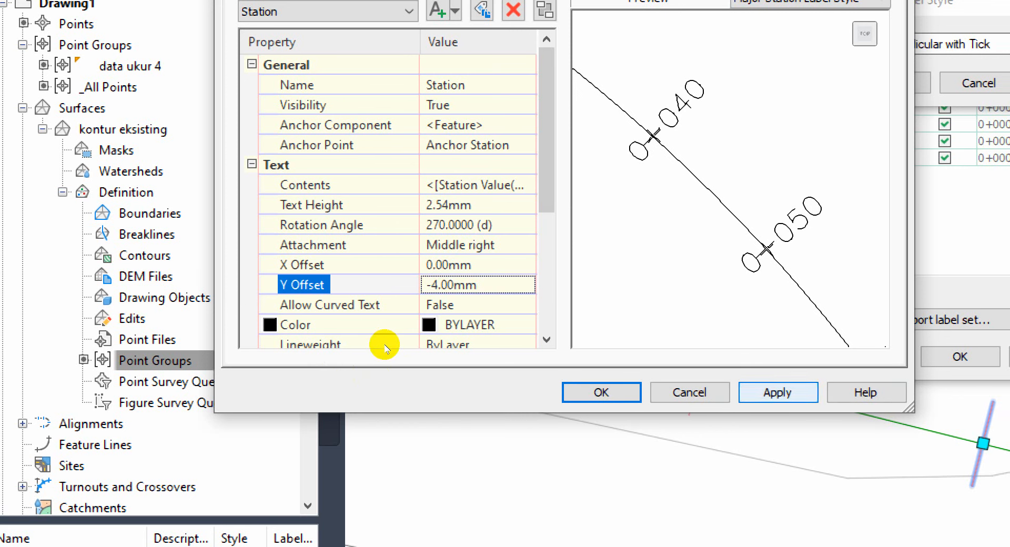
key(Return)
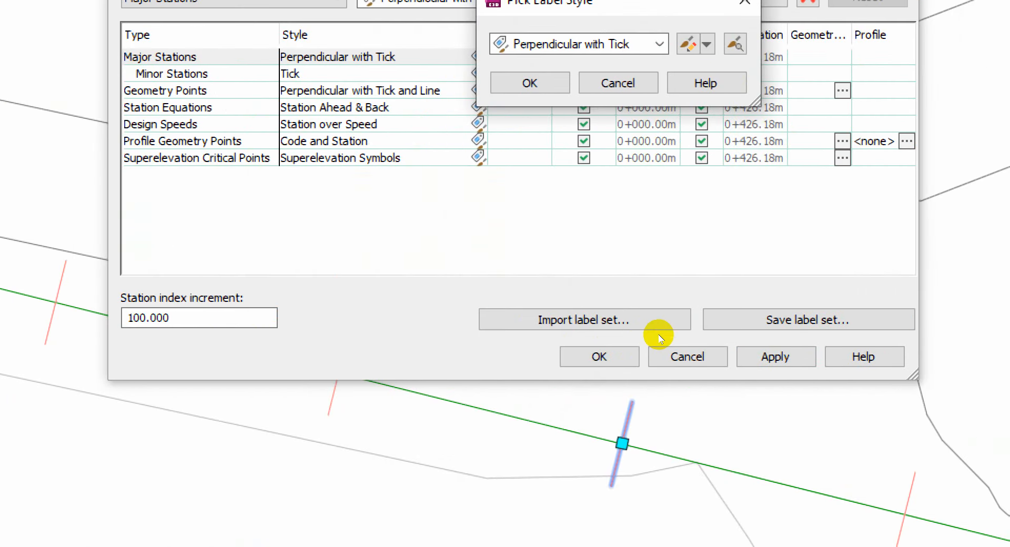
key(Return)
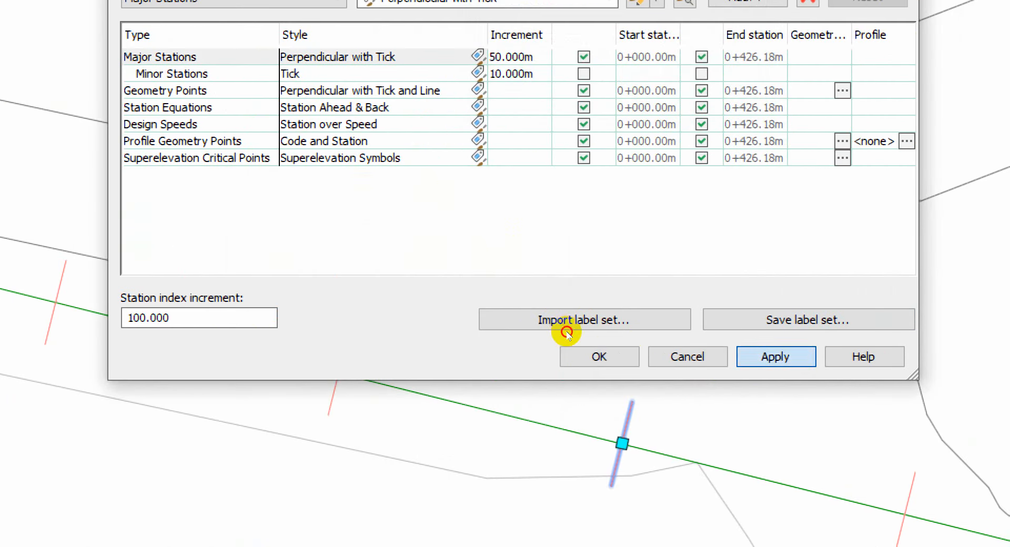
click(599, 356)
Examine the position of the station labels across the centerline from 0+050 along the alignment to 0+200
scroll(621, 421, up, 3)
scroll(605, 402, down, 3)
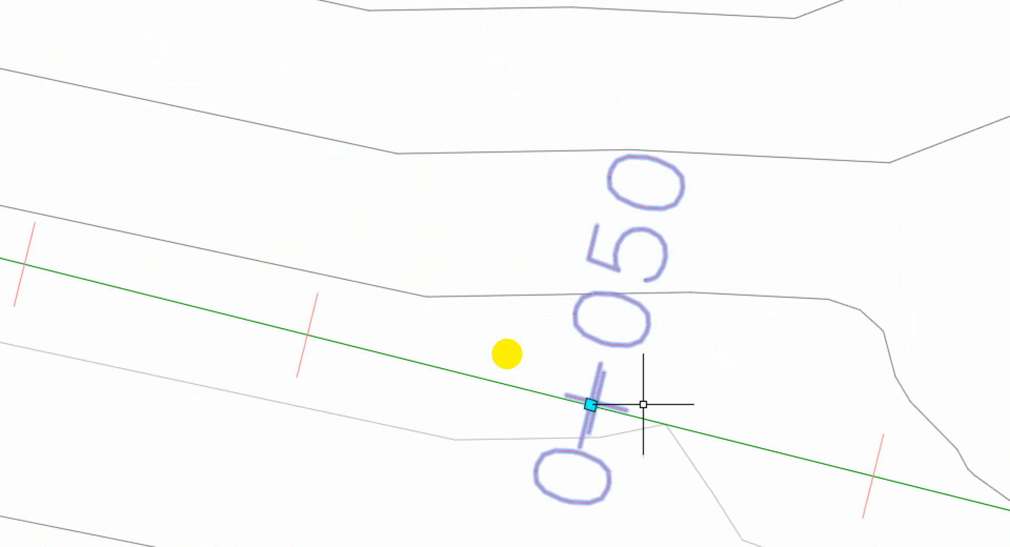
scroll(643, 404, down, 5)
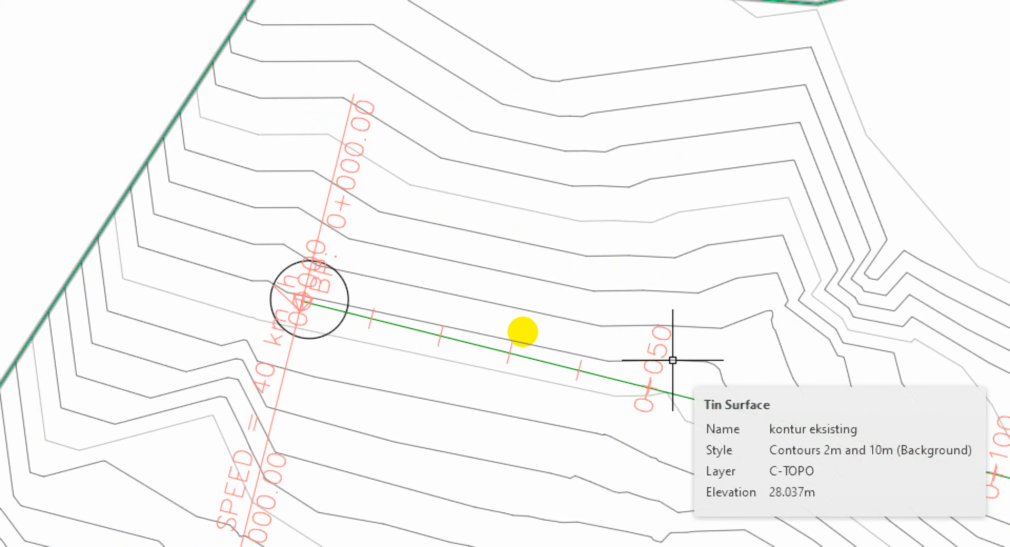
scroll(633, 413, up, 8)
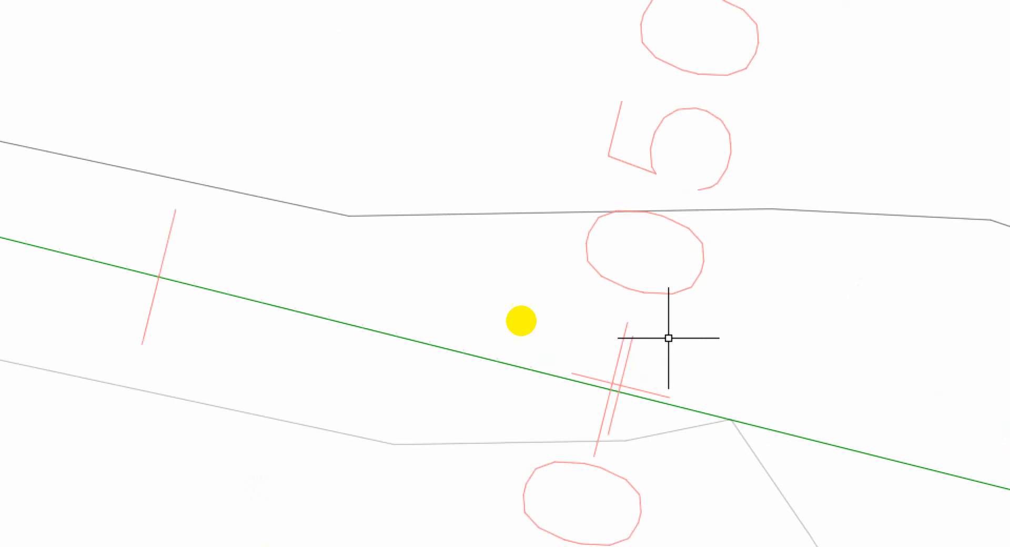
scroll(424, 293, down, 6)
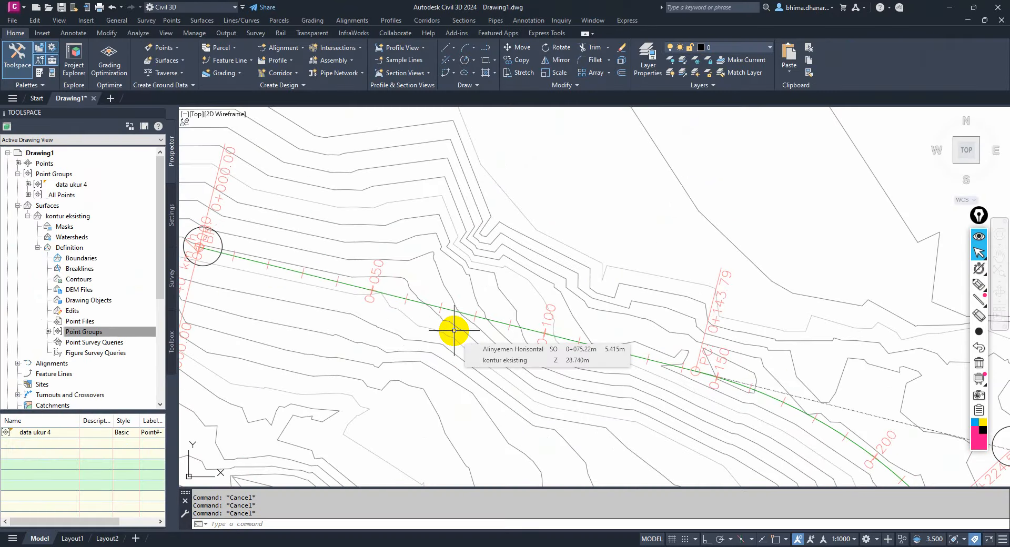
scroll(532, 335, up, 8)
scroll(627, 350, down, 2)
scroll(545, 324, down, 2)
middle_drag(864, 417, 636, 310)
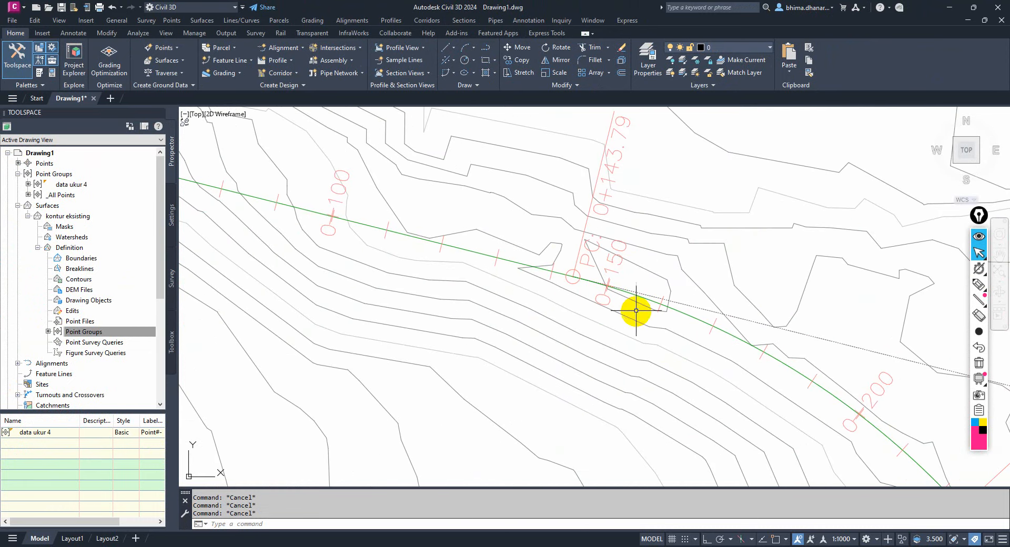
middle_drag(878, 433, 780, 361)
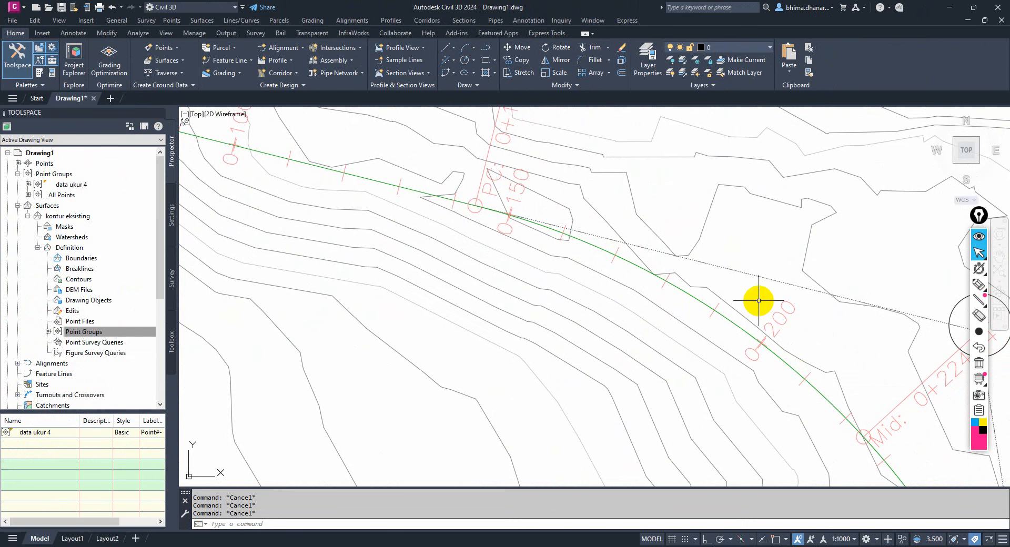
scroll(744, 275, down, 1)
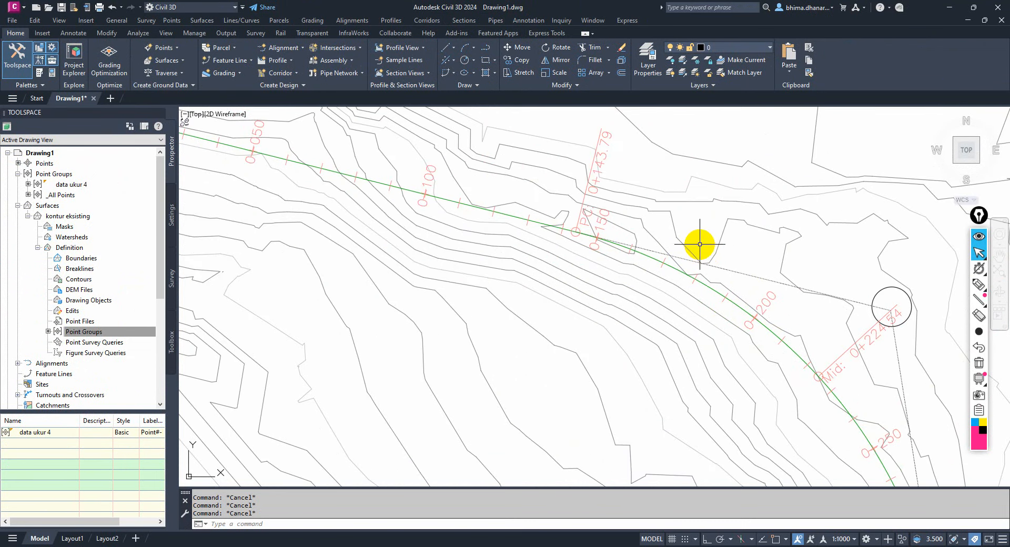
scroll(702, 243, down, 1)
Examine the station labels at 0+350 and 0+400, then fit the whole surface and alignment in the view
mouse_move(725, 228)
middle_down()
mouse_move(774, 349)
mouse_move(746, 354)
mouse_move(747, 380)
middle_up()
scroll(737, 369, up, 4)
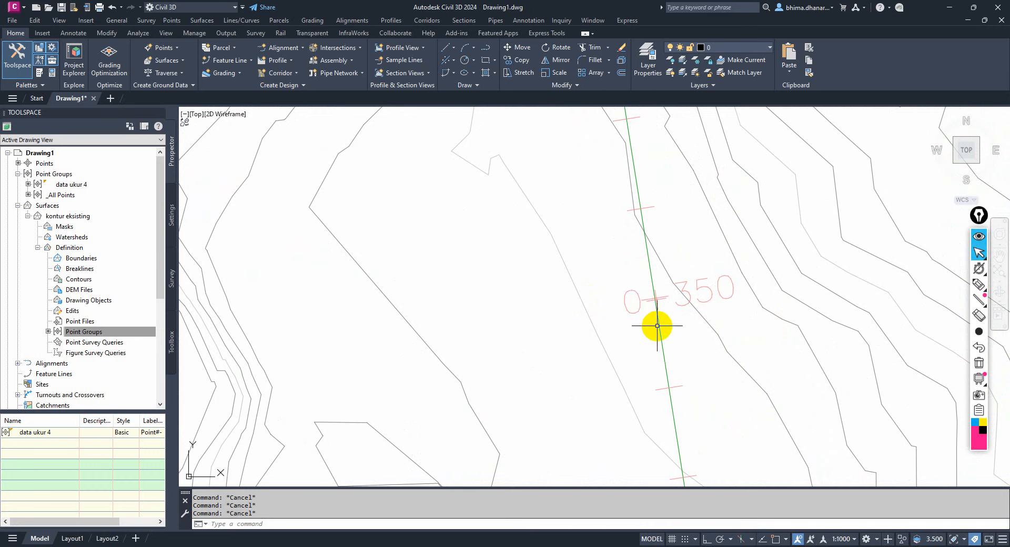
scroll(661, 324, down, 2)
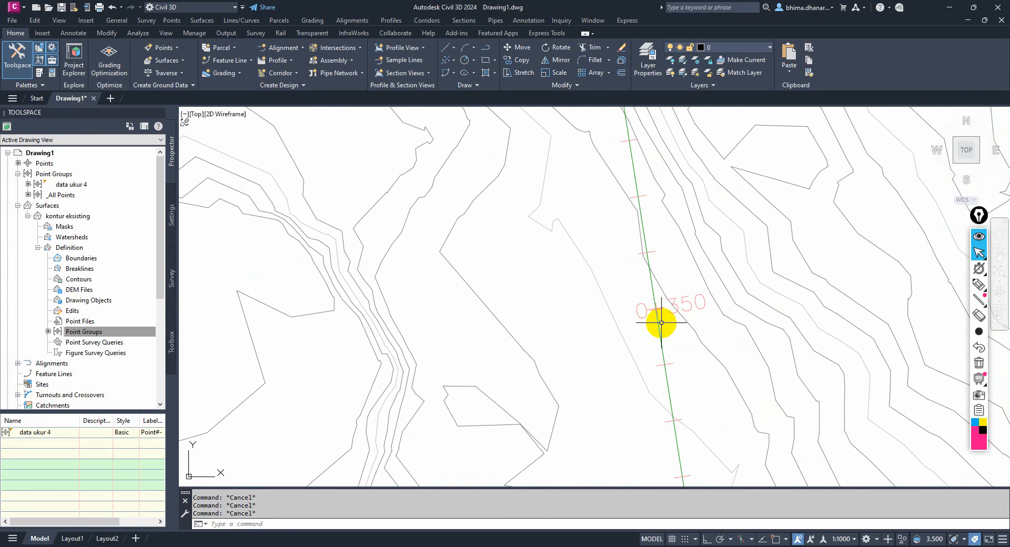
scroll(631, 272, down, 3)
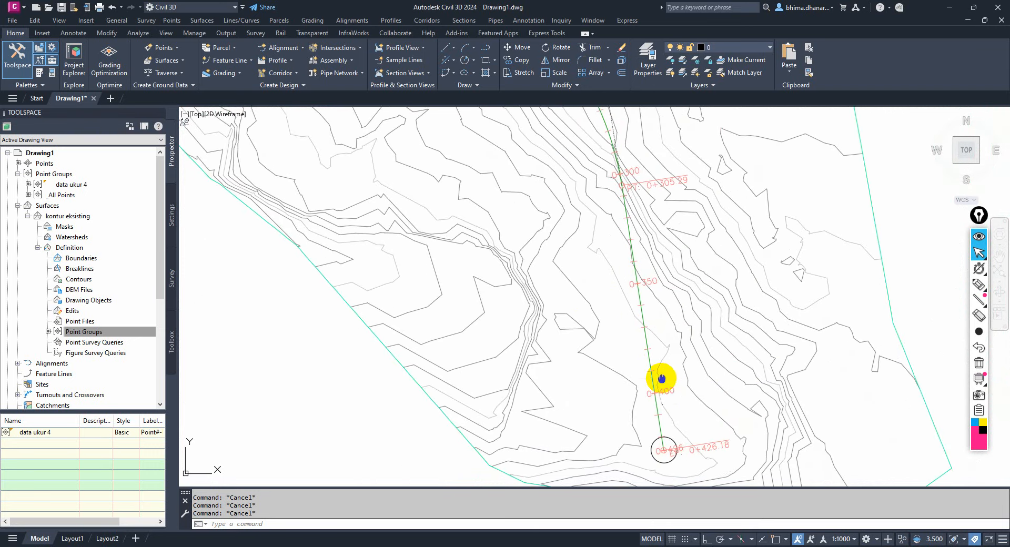
scroll(626, 359, up, 2)
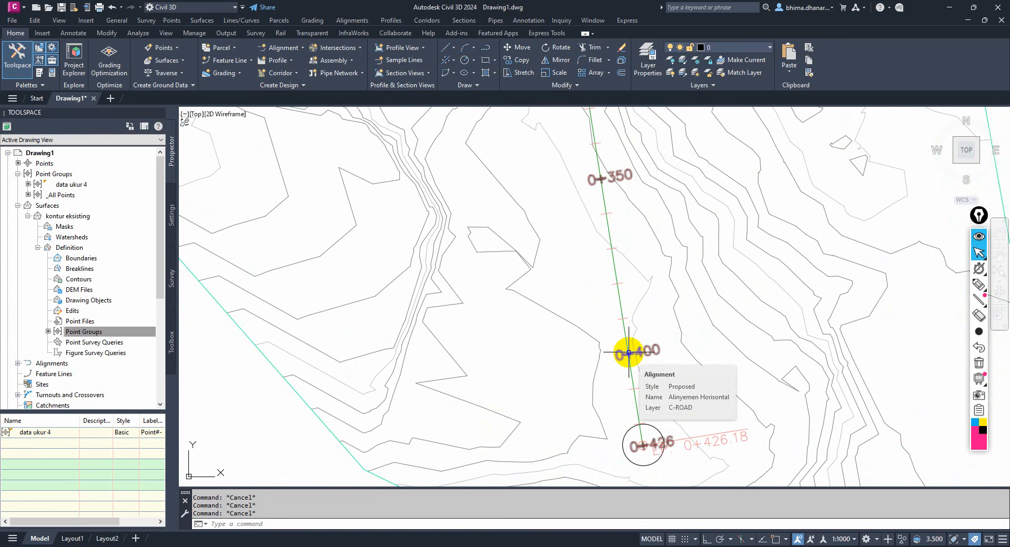
scroll(638, 351, up, 2)
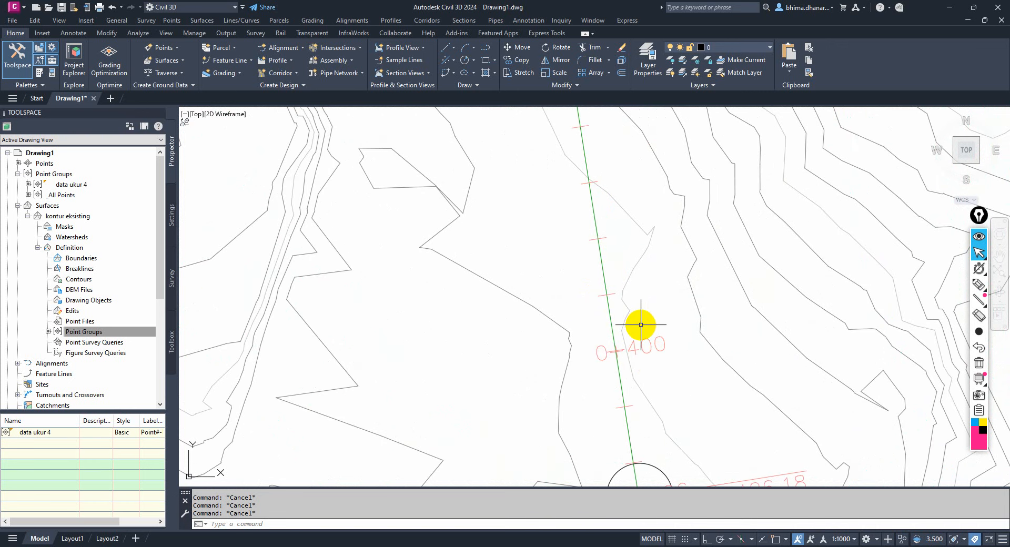
scroll(626, 376, down, 5)
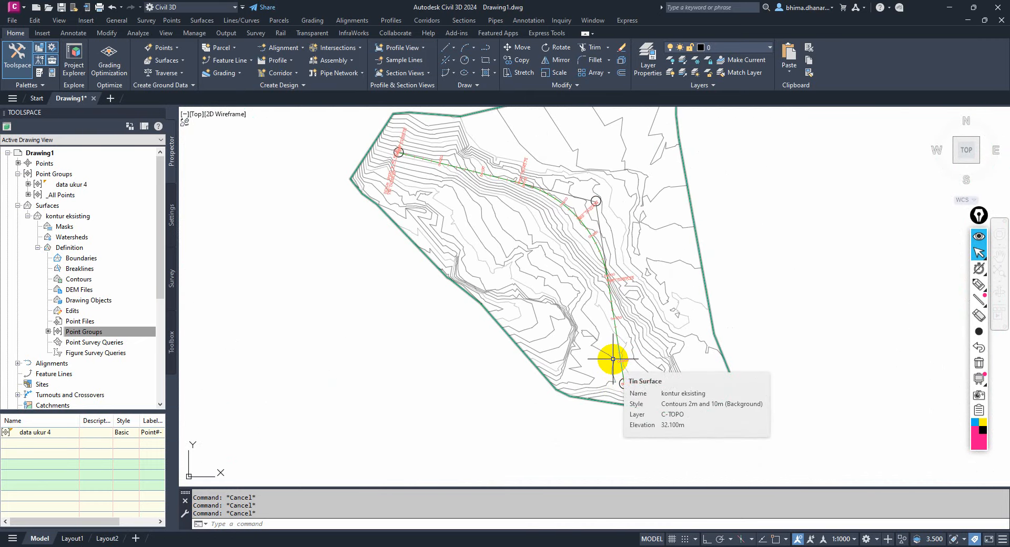
scroll(463, 150, up, 4)
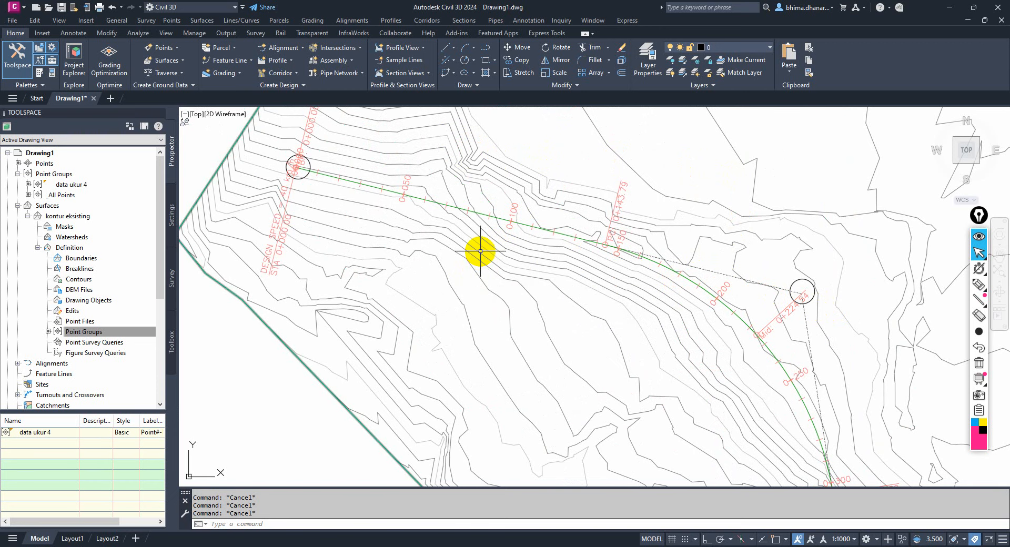
scroll(462, 203, down, 1)
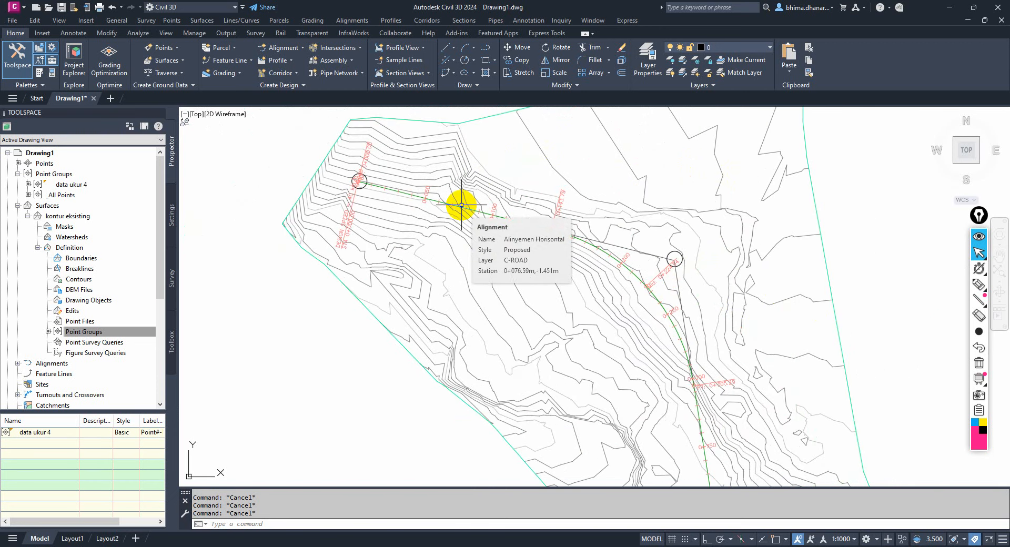
scroll(542, 213, down, 2)
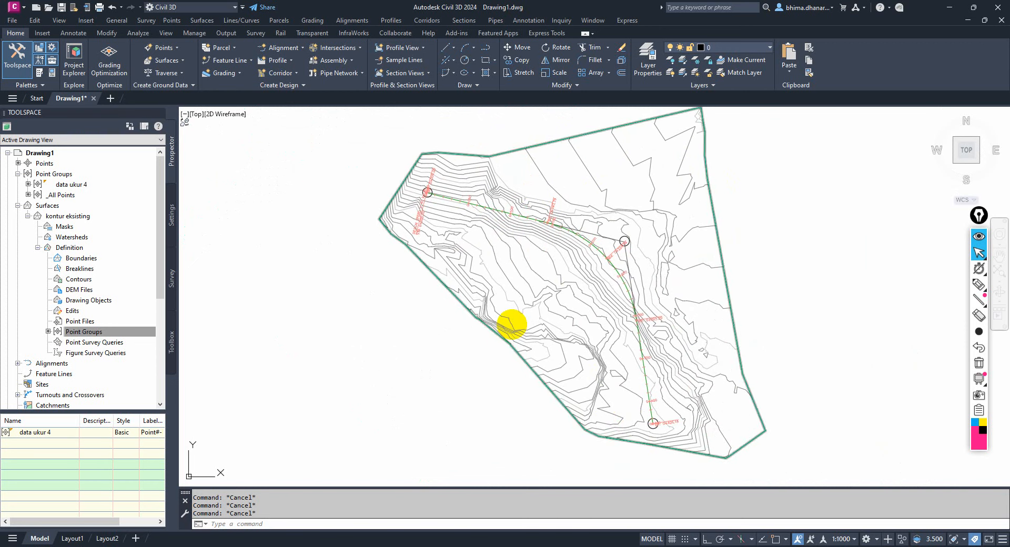
middle_click(513, 323)
middle_click(513, 323)
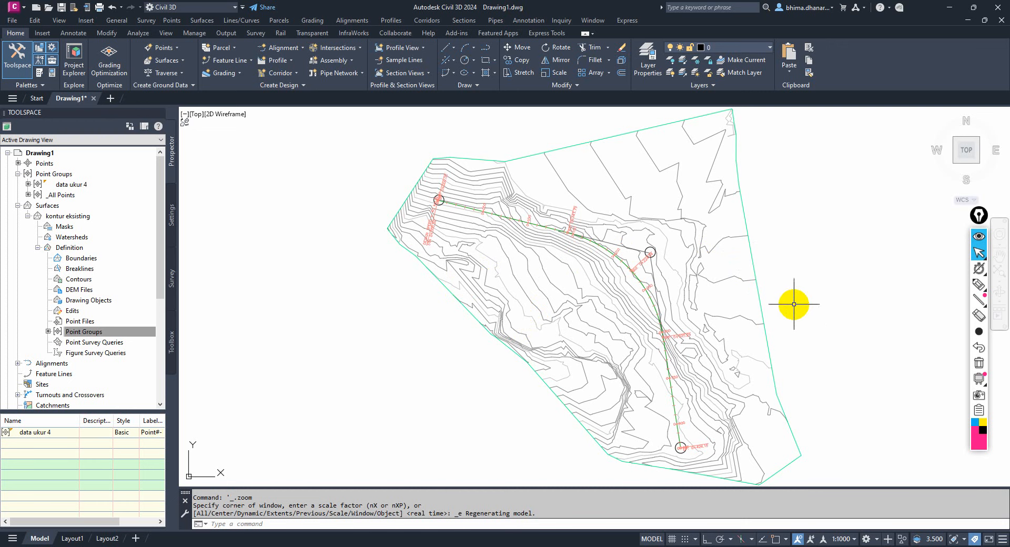